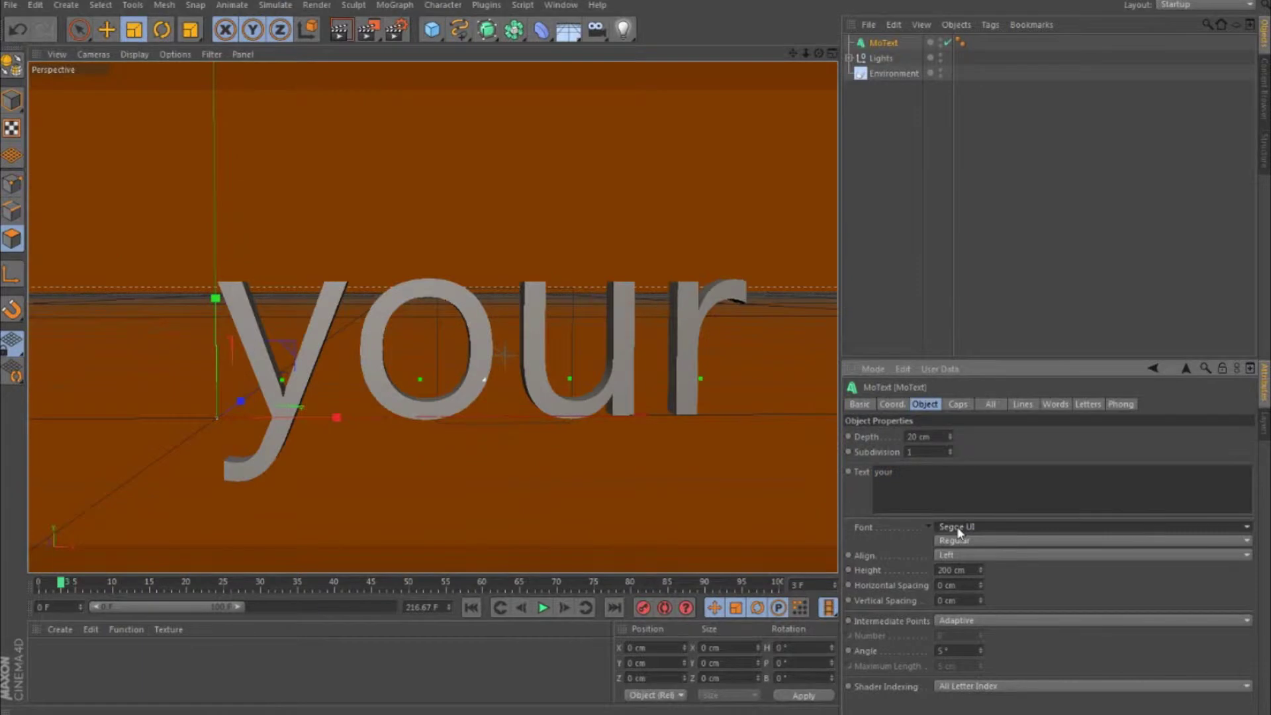
# - Change the text object's font to Freshman and set its depth to 100 cm
pyautogui.scroll(5, 957, 525)
pyautogui.click(955, 490)
pyautogui.moveTo(792, 54); pyautogui.dragTo(828, 50)
pyautogui.click(951, 434)
pyautogui.moveTo(924, 437); pyautogui.dragTo(863, 431)
pyautogui.write('100')
pyautogui.press('Return')
# - Set the text object's horizontal spacing to -5 cm
pyautogui.click(980, 587)
pyautogui.click(980, 587)
pyautogui.click(980, 587)
pyautogui.moveTo(980, 586); pyautogui.dragTo(979, 584)
# - Duplicate the text object, set the copy's text to "name" and place it beneath the first line
pyautogui.click(887, 44)
pyautogui.moveTo(224, 420); pyautogui.dragTo(255, 421)
pyautogui.hotkey('ctrl', 'z')
pyautogui.click(115, 30)
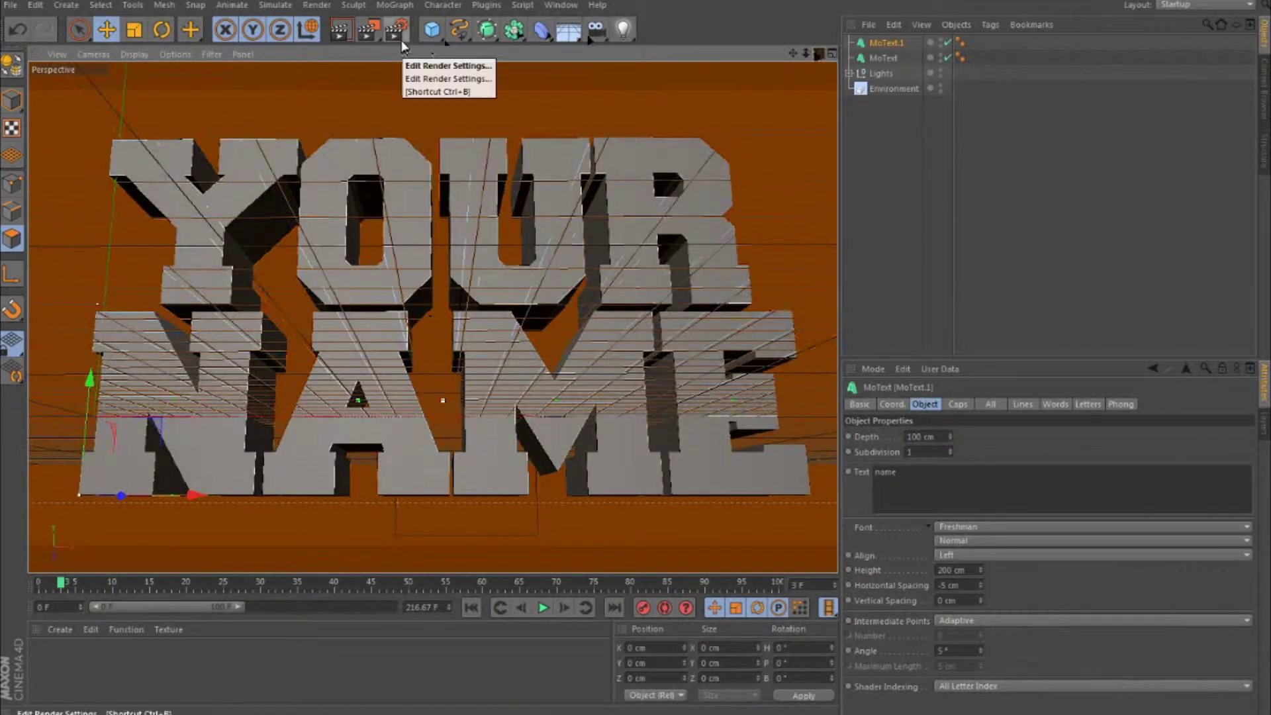
# - Select both text objects and group them under a null
pyautogui.click(888, 63)
pyautogui.keyDown('shift'); pyautogui.click(886, 43); pyautogui.keyUp('shift')
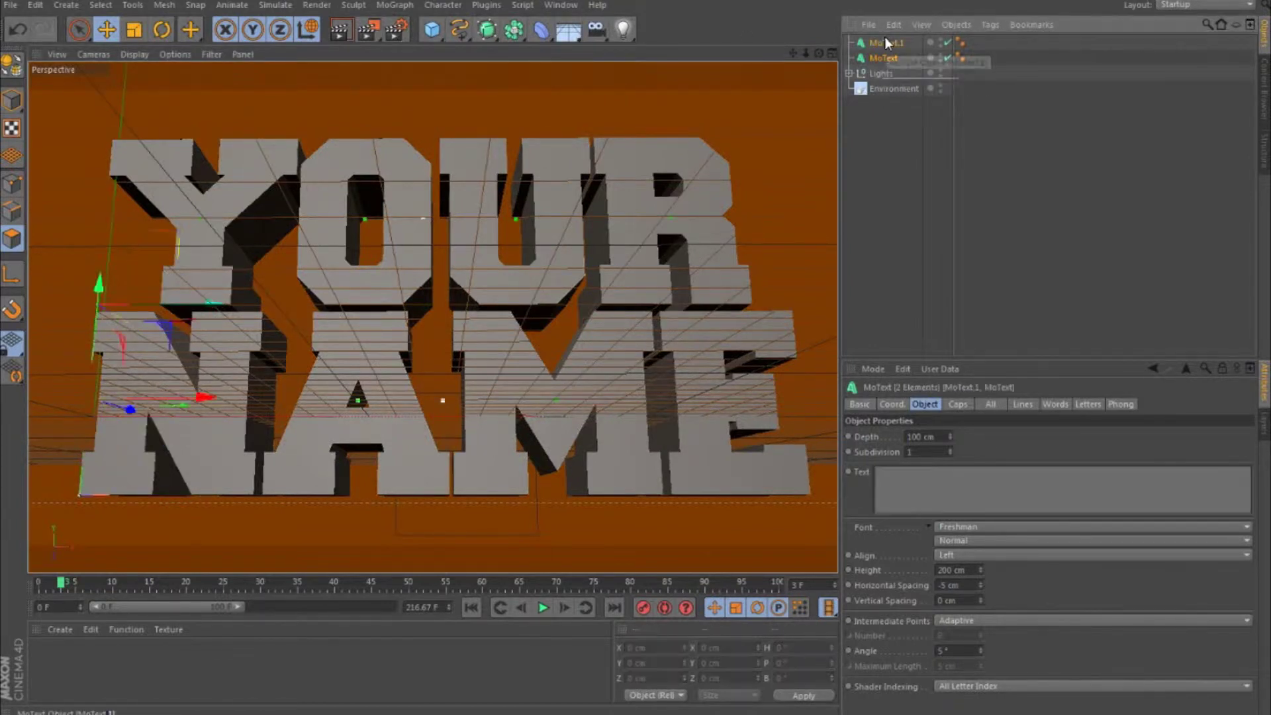
pyautogui.hotkey('alt', 'g')
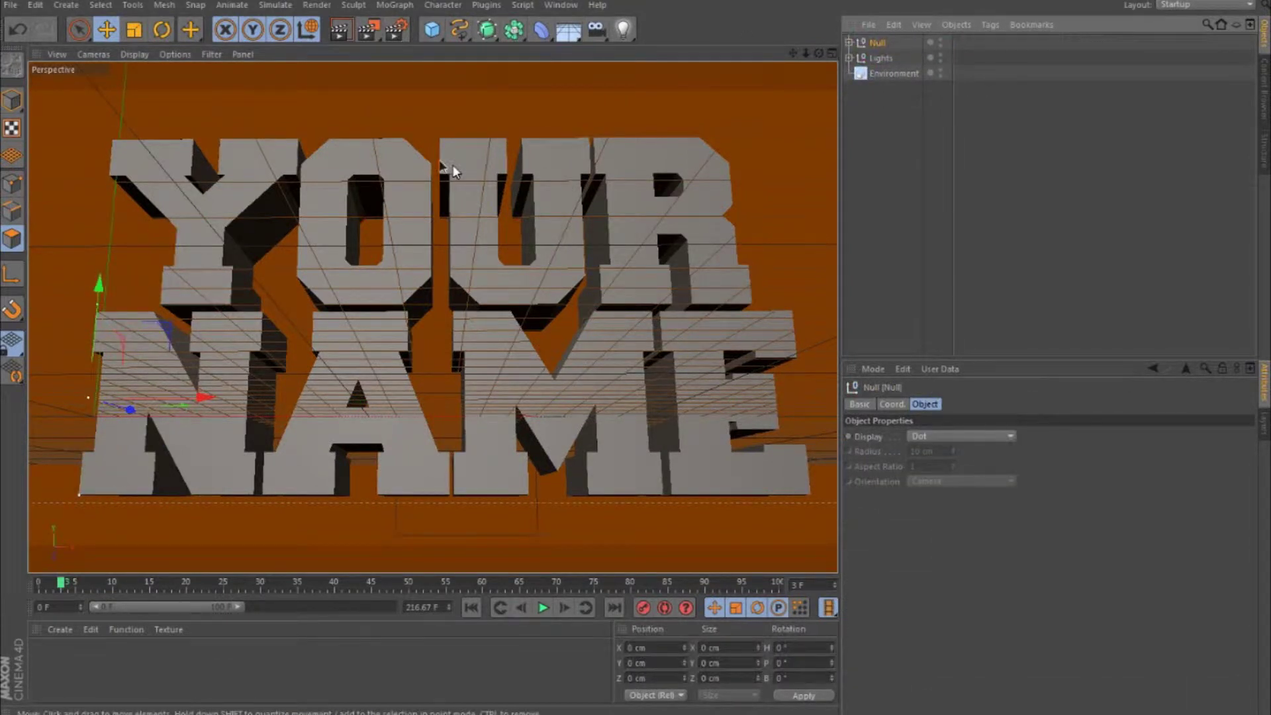
pyautogui.click(490, 30)
pyautogui.moveTo(514, 34)
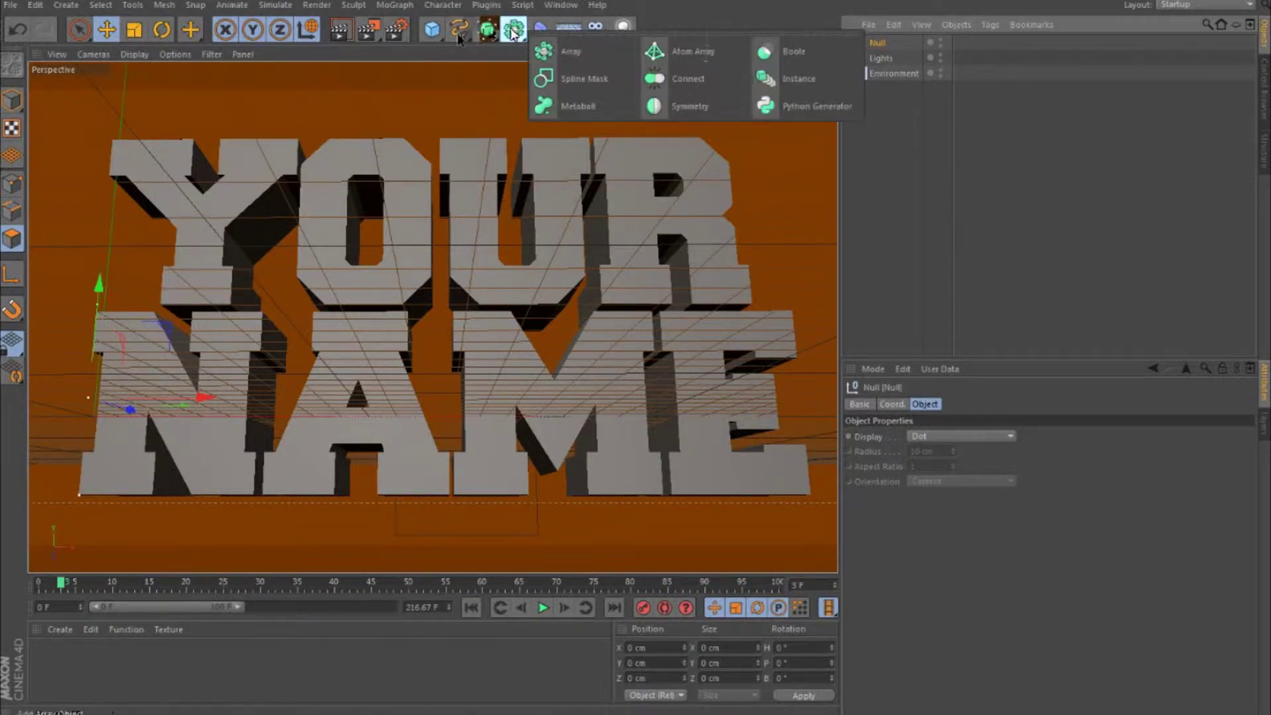
pyautogui.moveTo(458, 39)
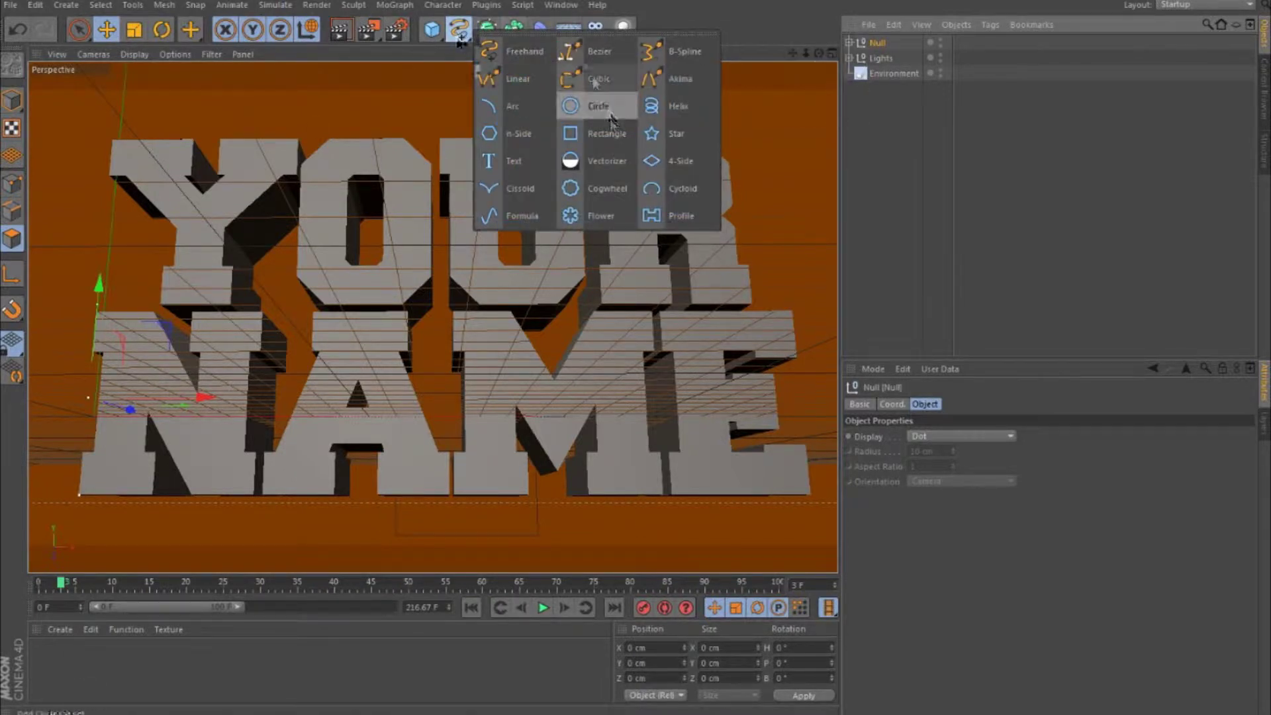
pyautogui.click(432, 31)
pyautogui.click(735, 55)
pyautogui.hotkey('ctrl', 'z')
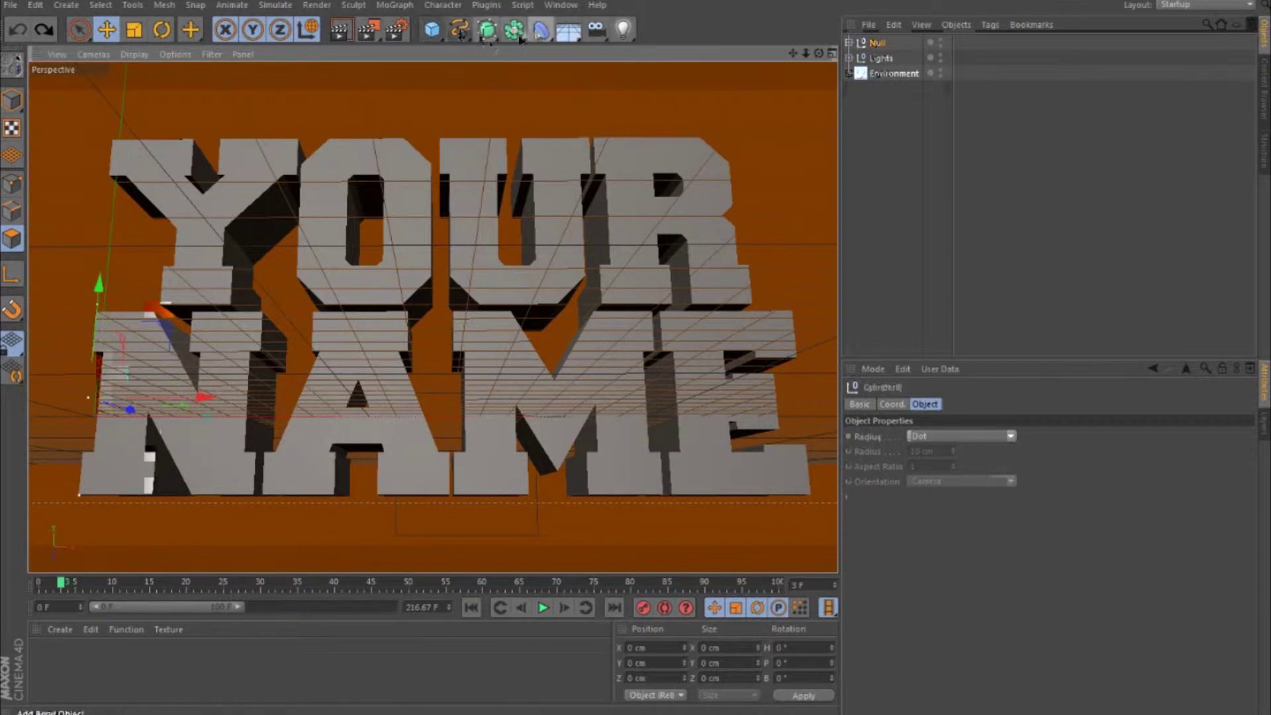
pyautogui.click(520, 37)
pyautogui.click(486, 33)
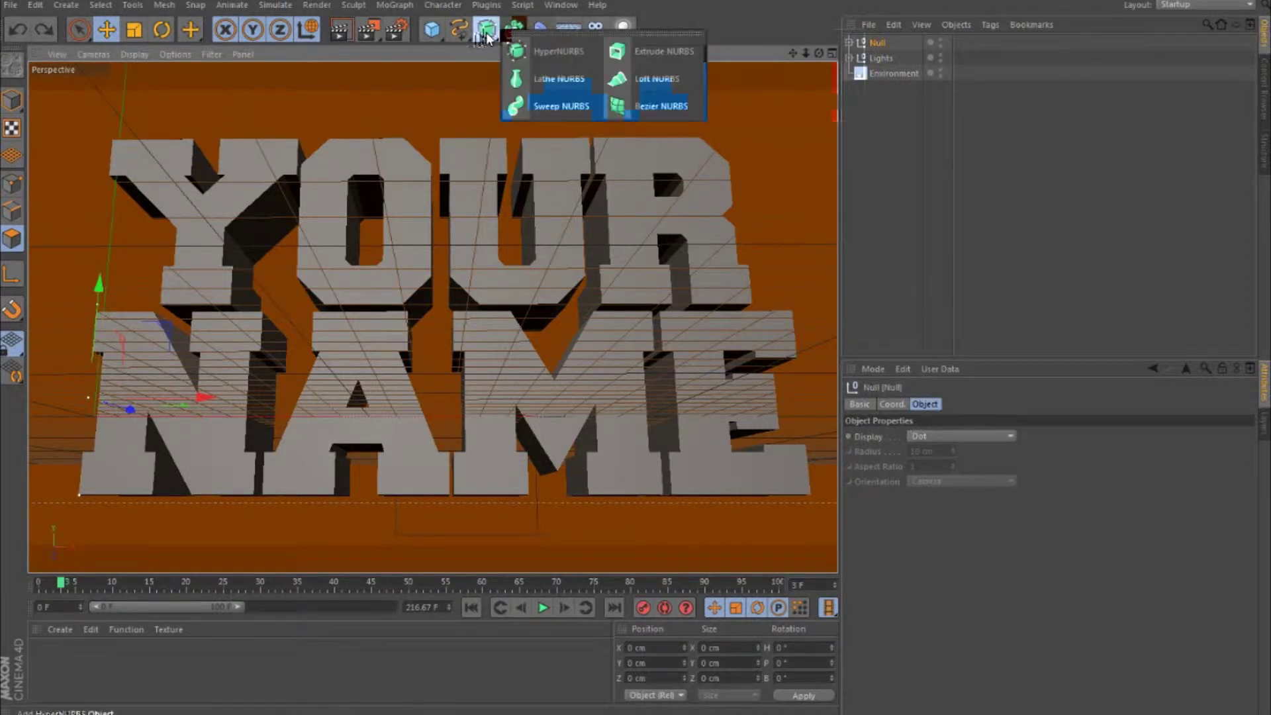
pyautogui.click(457, 34)
pyautogui.click(609, 107)
pyautogui.hotkey('ctrl', 'z')
pyautogui.click(452, 35)
pyautogui.click(440, 38)
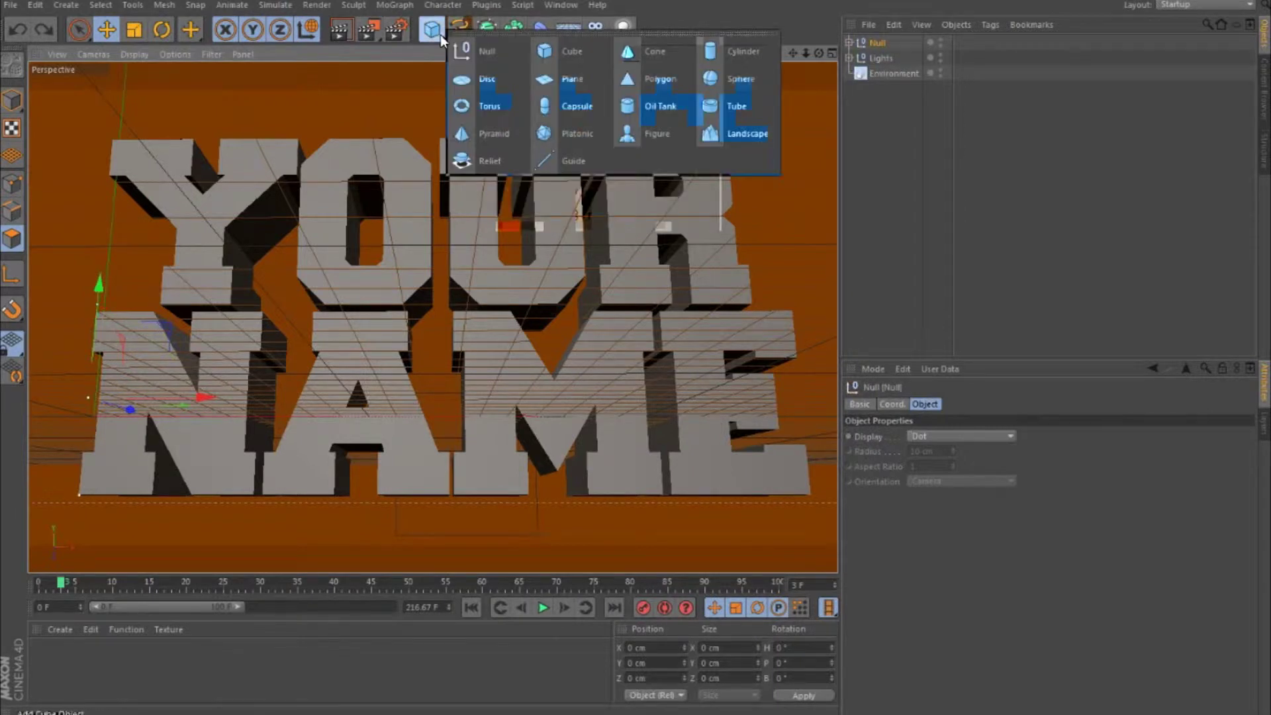
pyautogui.click(543, 33)
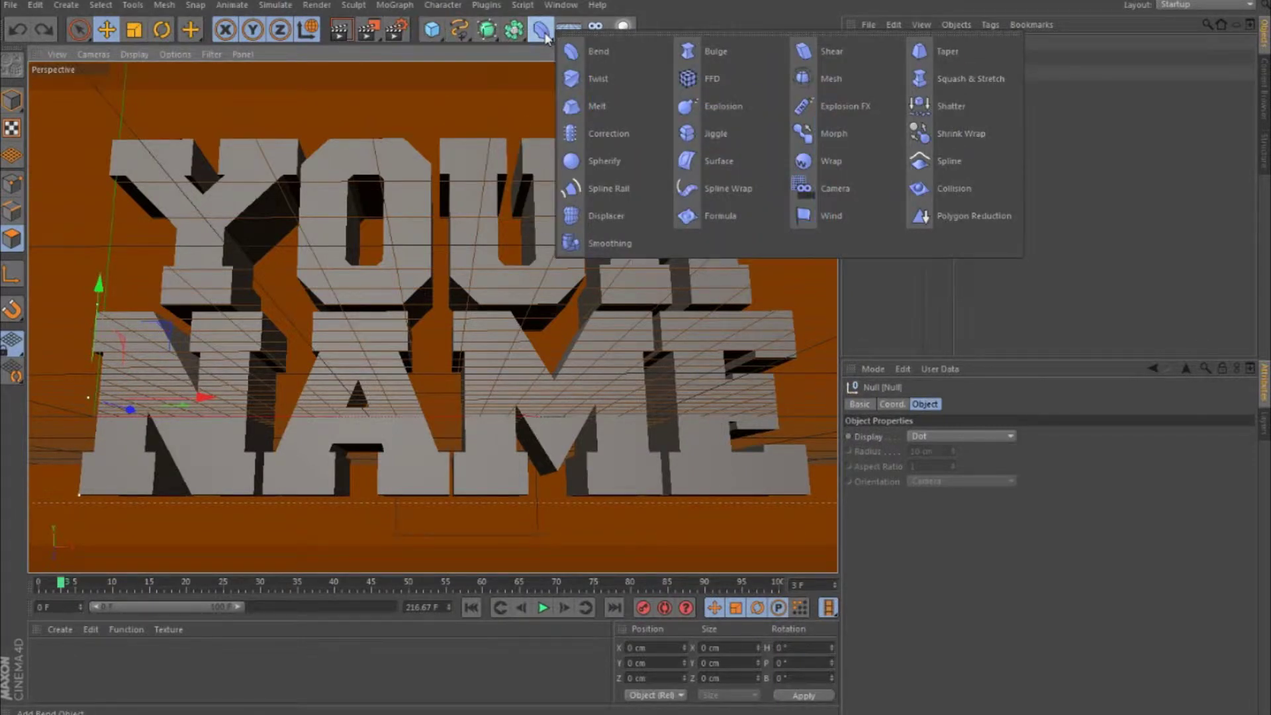
pyautogui.click(547, 38)
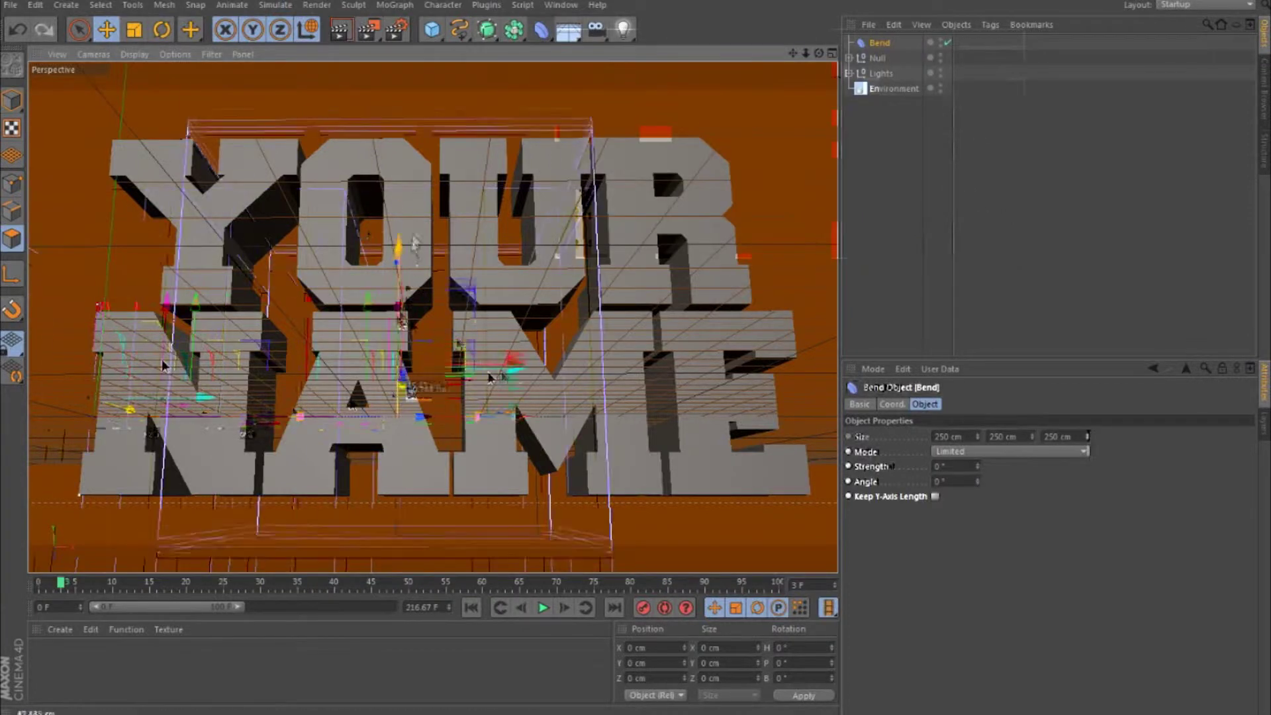
# - Add a camera to the scene and delete the Bend deformer
pyautogui.click(598, 32)
pyautogui.moveTo(819, 55); pyautogui.dragTo(992, 59)
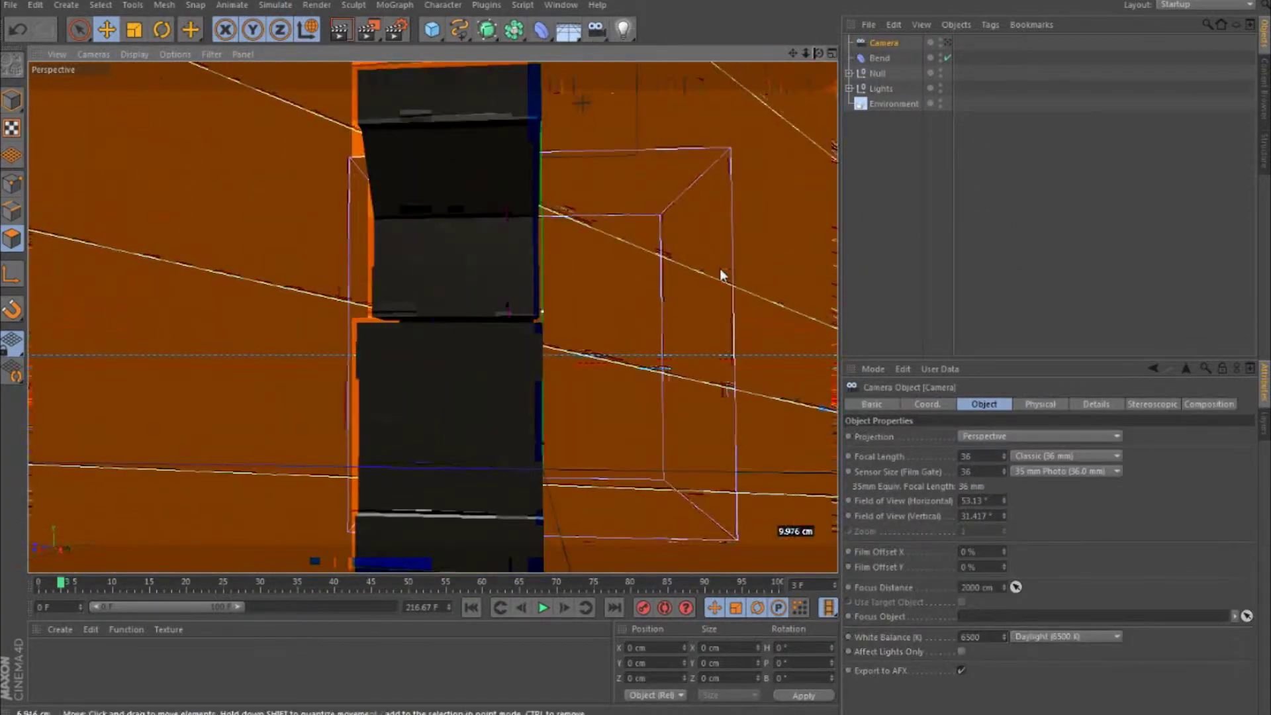
pyautogui.click(880, 59)
pyautogui.press('Delete')
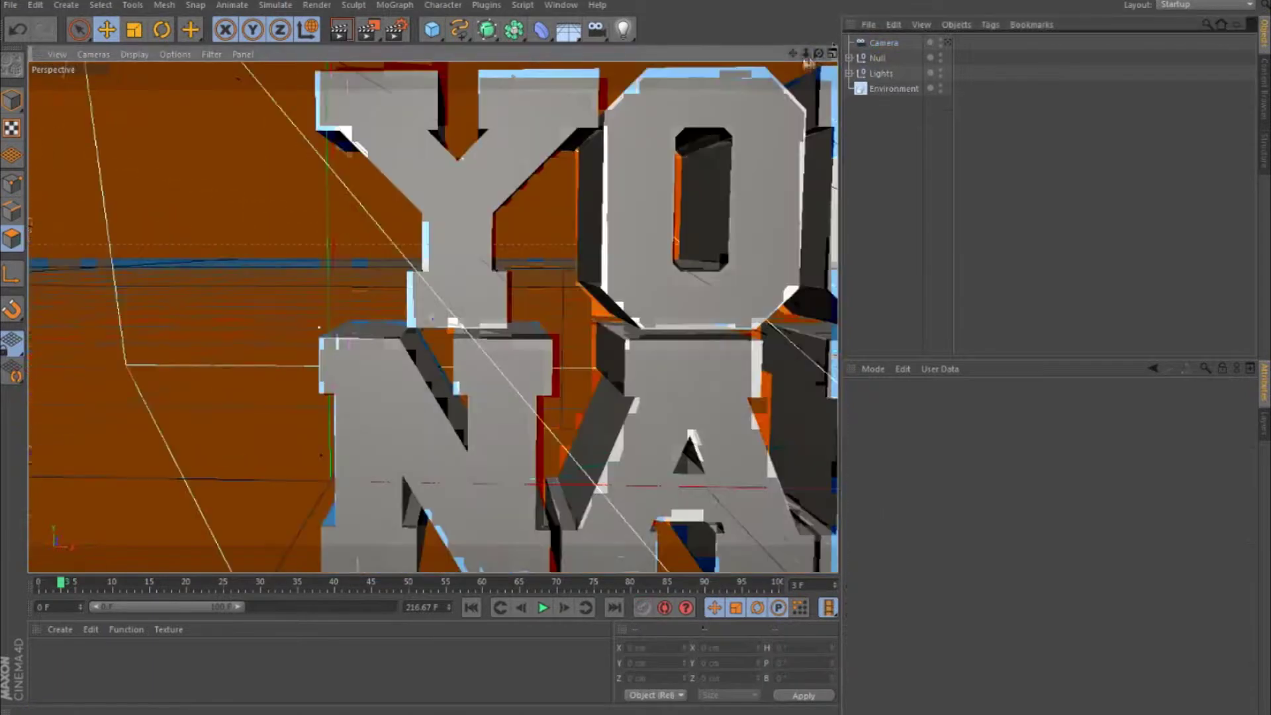
# - Try to apply a Bend deformer to the text group, moving it over the lettering
pyautogui.click(539, 33)
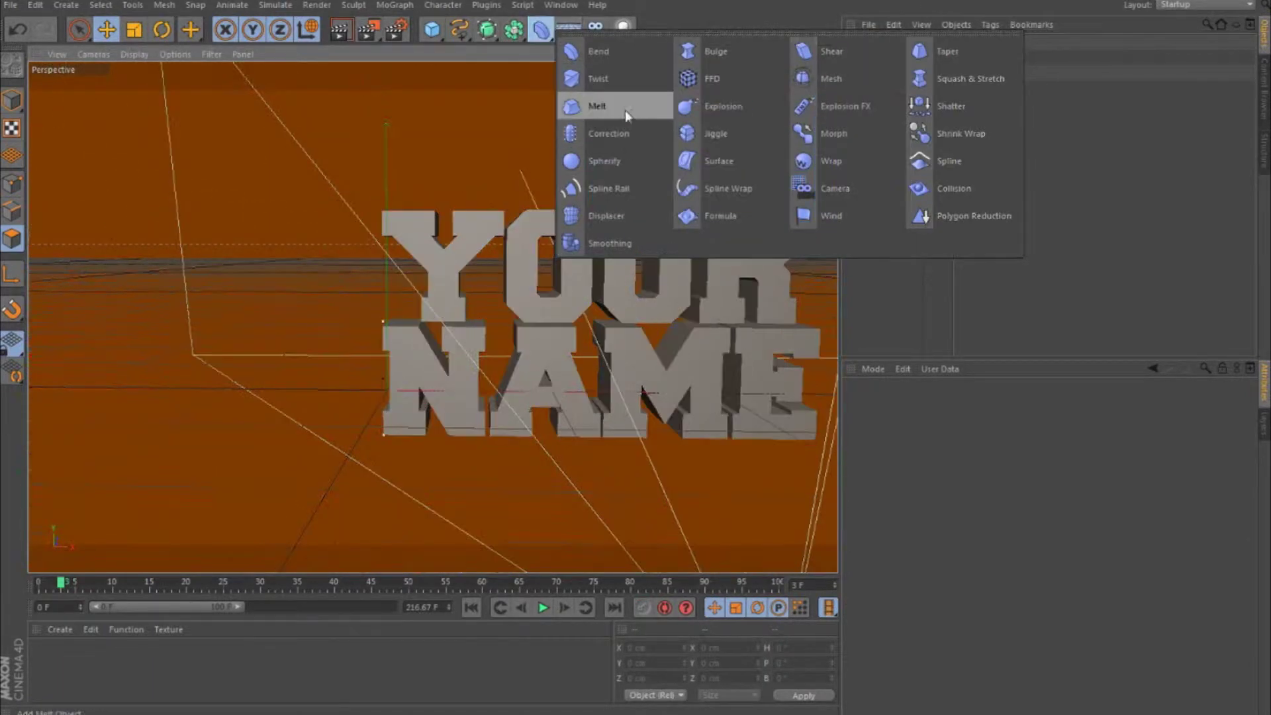
pyautogui.click(598, 52)
pyautogui.hotkey('ctrl', 'z')
pyautogui.click(879, 74)
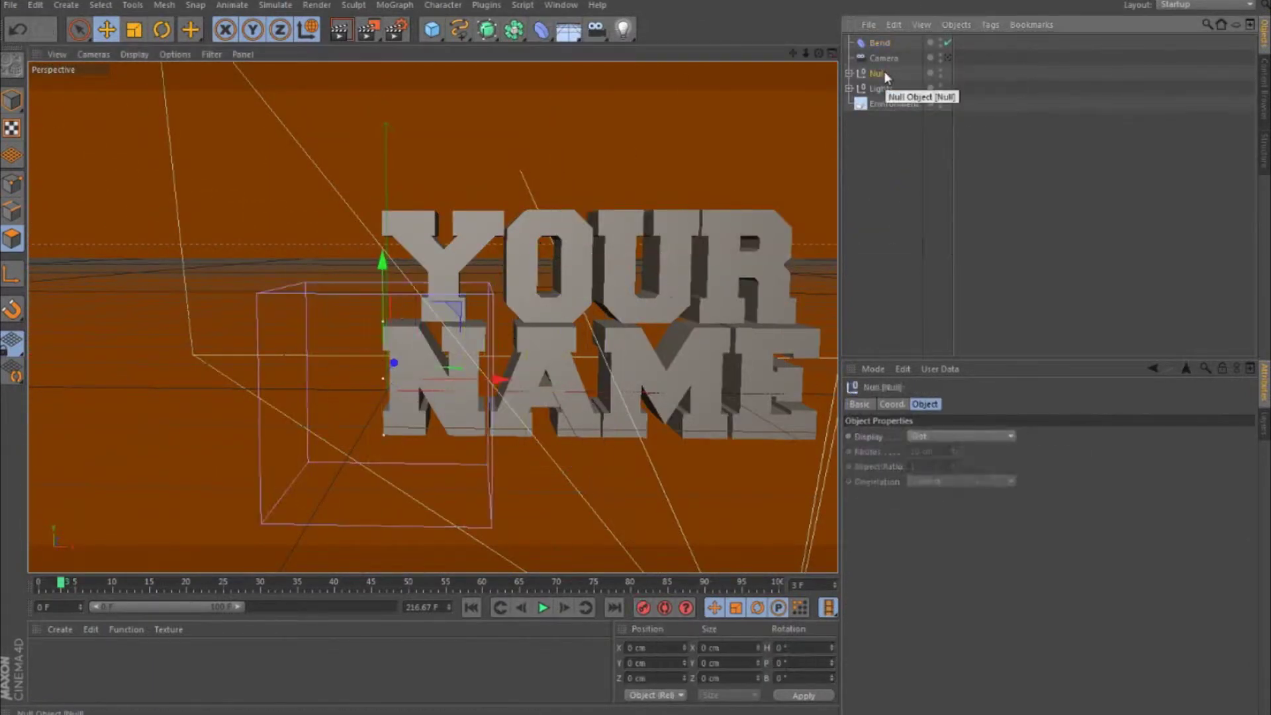
pyautogui.click(879, 47)
pyautogui.press('Delete')
pyautogui.click(874, 61)
pyautogui.click(541, 31)
pyautogui.click(598, 51)
pyautogui.moveTo(504, 390); pyautogui.dragTo(697, 323)
pyautogui.moveTo(886, 49); pyautogui.dragTo(880, 73)
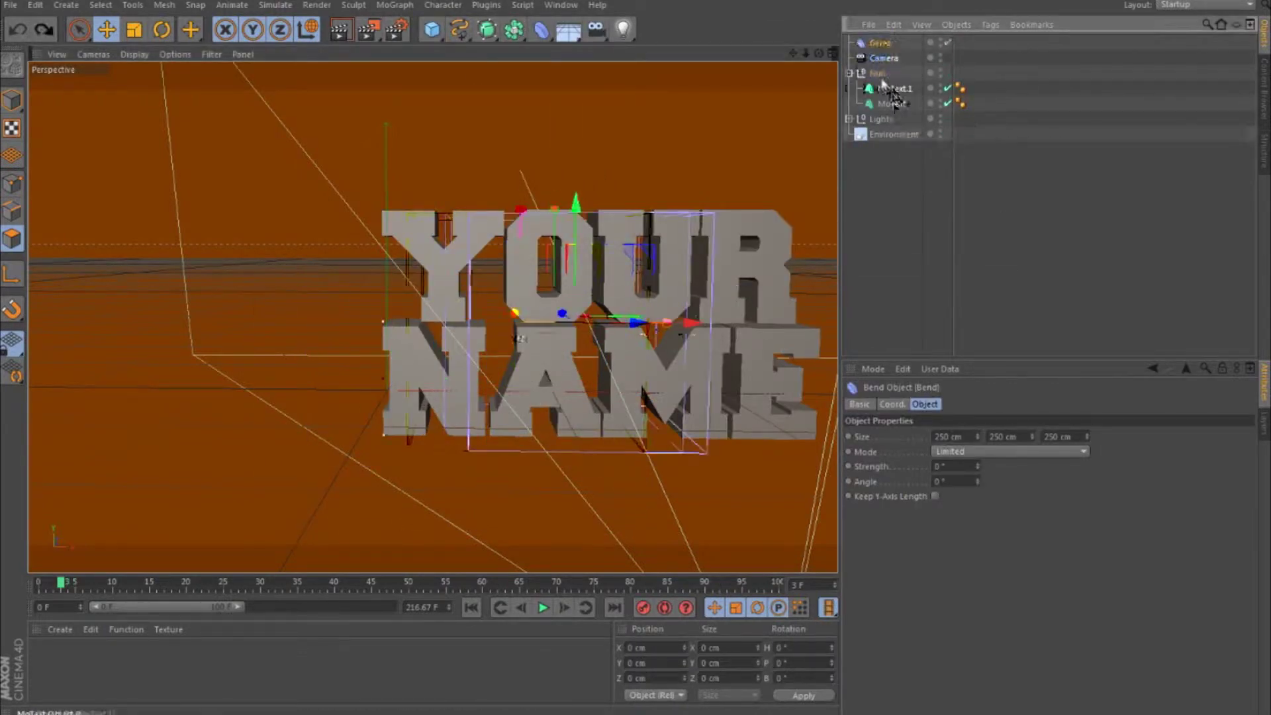
pyautogui.click(849, 73)
pyautogui.click(877, 74)
pyautogui.click(880, 43)
pyautogui.press('Delete')
pyautogui.click(487, 31)
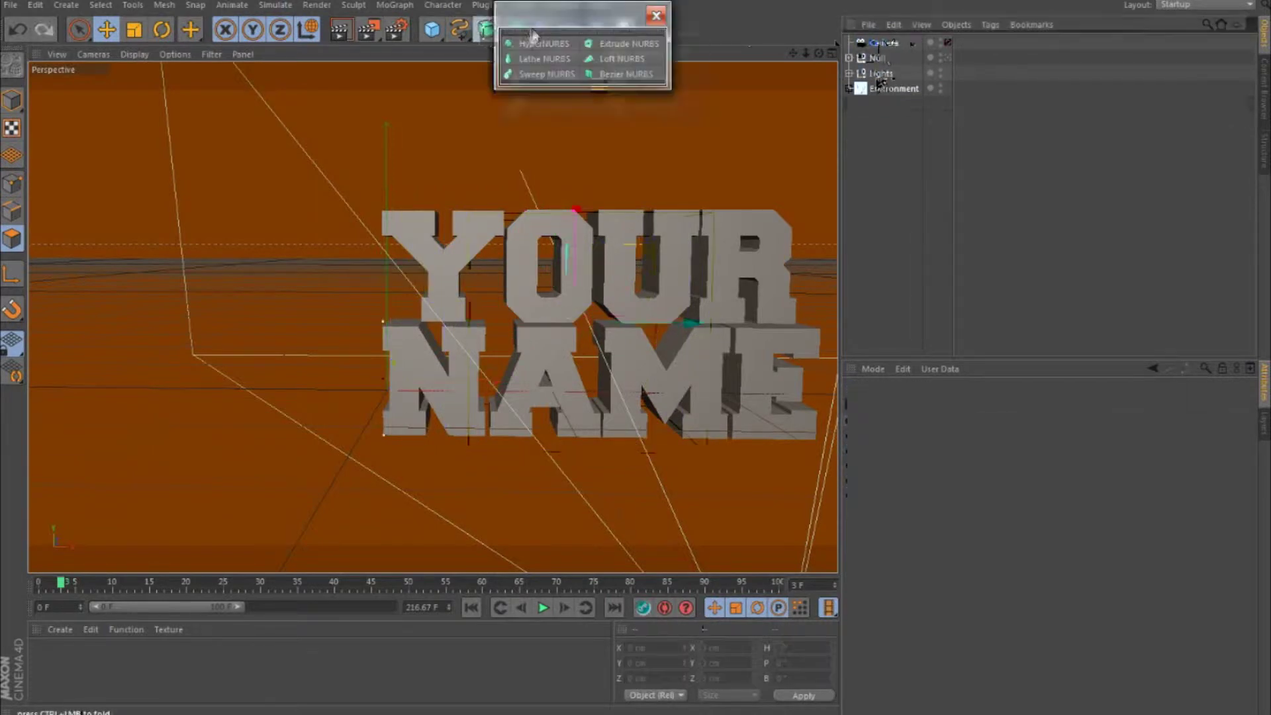
pyautogui.click(542, 29)
pyautogui.click(973, 208)
pyautogui.moveTo(530, 390); pyautogui.dragTo(620, 390)
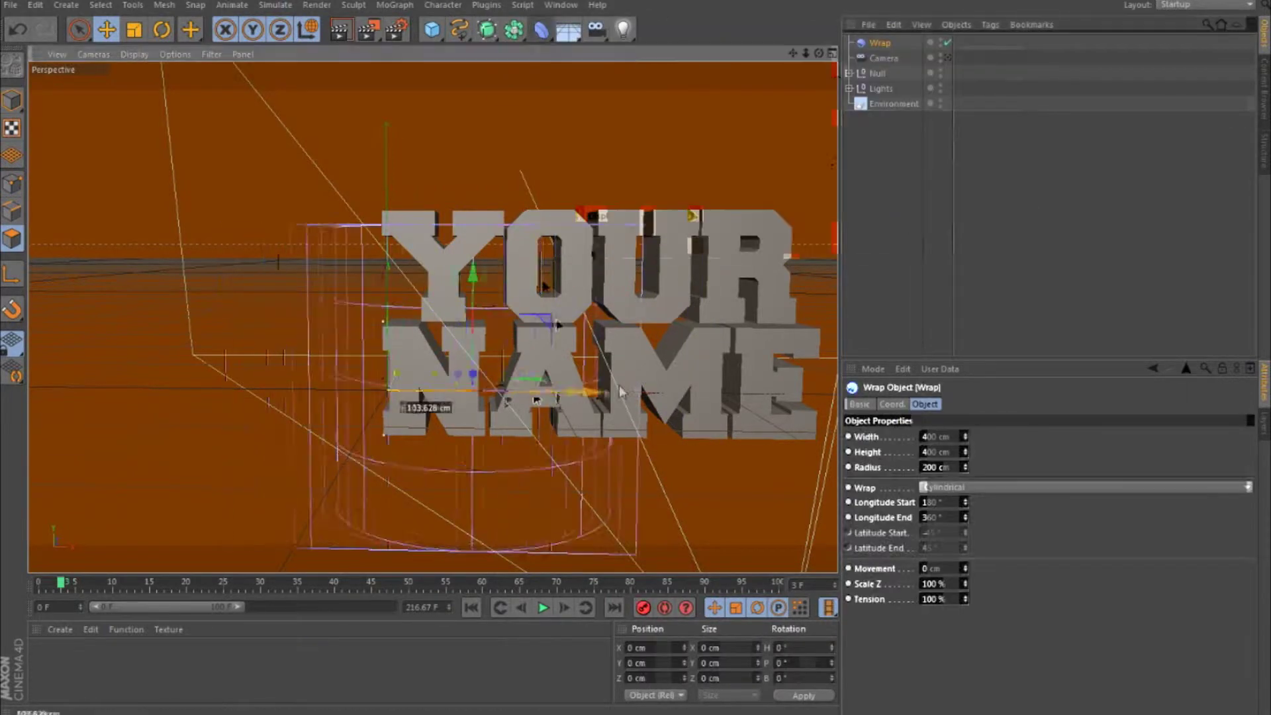
pyautogui.press('Delete')
# - Add a Wrap deformer, centre it on the lettering and nest it inside the text group's null
pyautogui.click(877, 73)
pyautogui.click(541, 29)
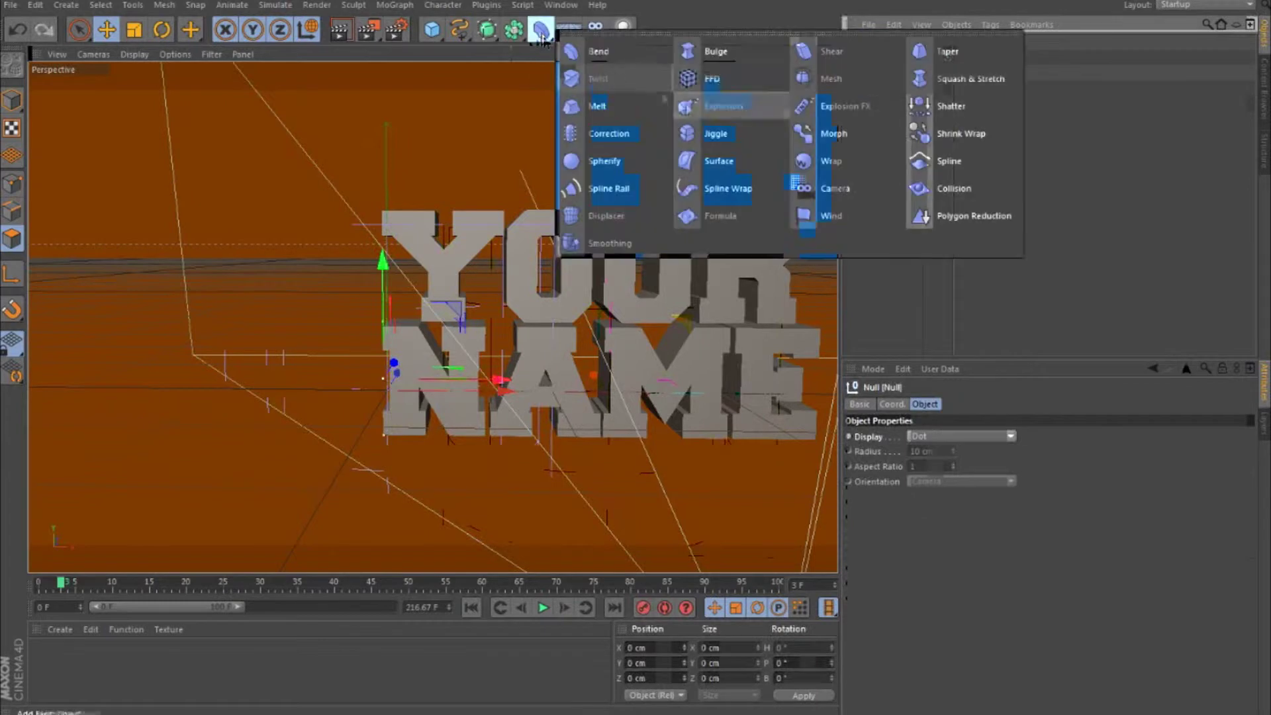
pyautogui.click(832, 162)
pyautogui.moveTo(497, 391); pyautogui.dragTo(708, 380)
pyautogui.moveTo(601, 293); pyautogui.dragTo(604, 245)
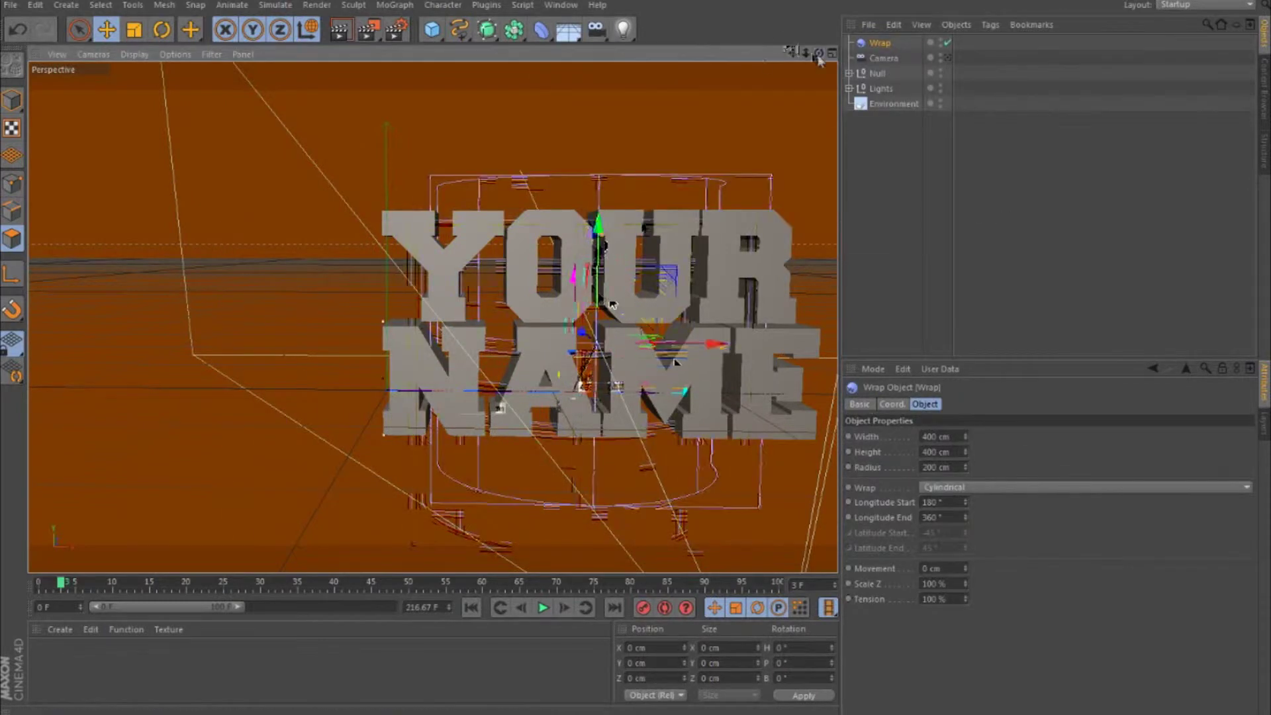
pyautogui.moveTo(818, 55); pyautogui.dragTo(940, 76)
pyautogui.moveTo(348, 291); pyautogui.dragTo(384, 293)
pyautogui.moveTo(880, 43); pyautogui.dragTo(701, 86)
# - Try enlarging the Wrap deformer's width, height and radius
pyautogui.click(864, 405)
pyautogui.click(922, 404)
pyautogui.moveTo(600, 320); pyautogui.dragTo(606, 324)
pyautogui.scroll(3, 588, 364)
pyautogui.click(893, 405)
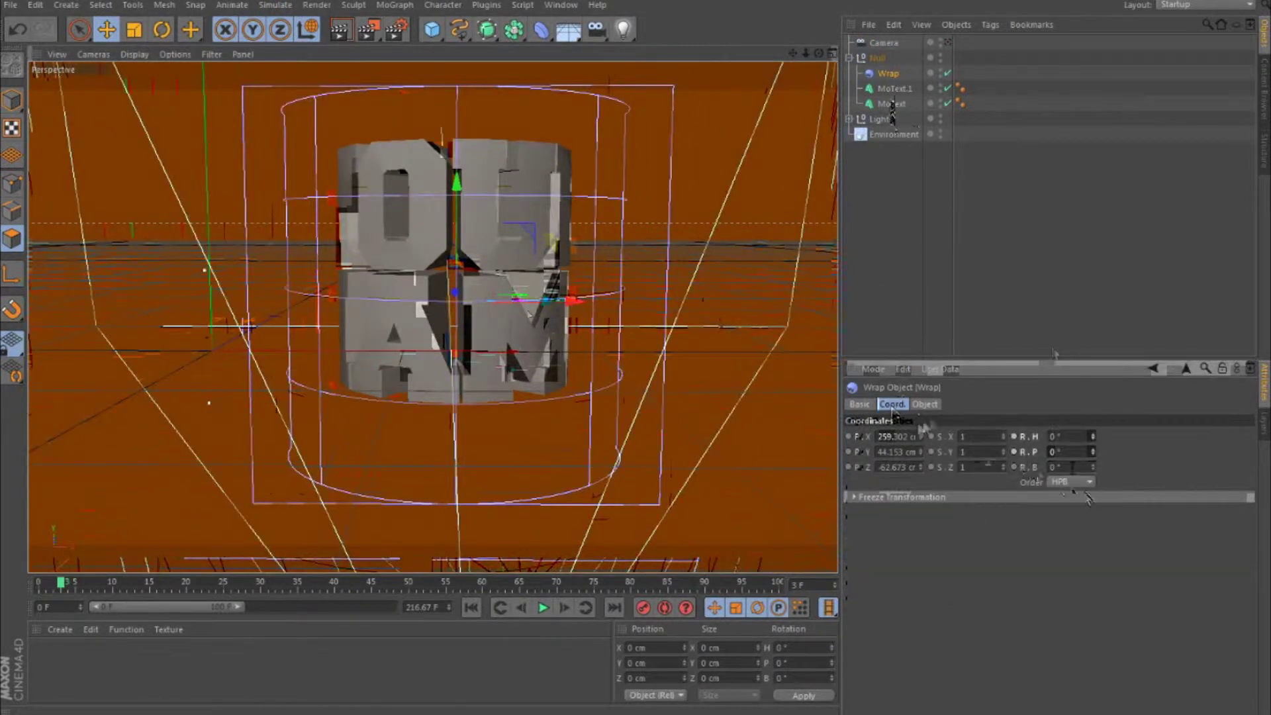
pyautogui.click(924, 403)
pyautogui.moveTo(963, 435); pyautogui.dragTo(963, 467)
pyautogui.click(966, 467)
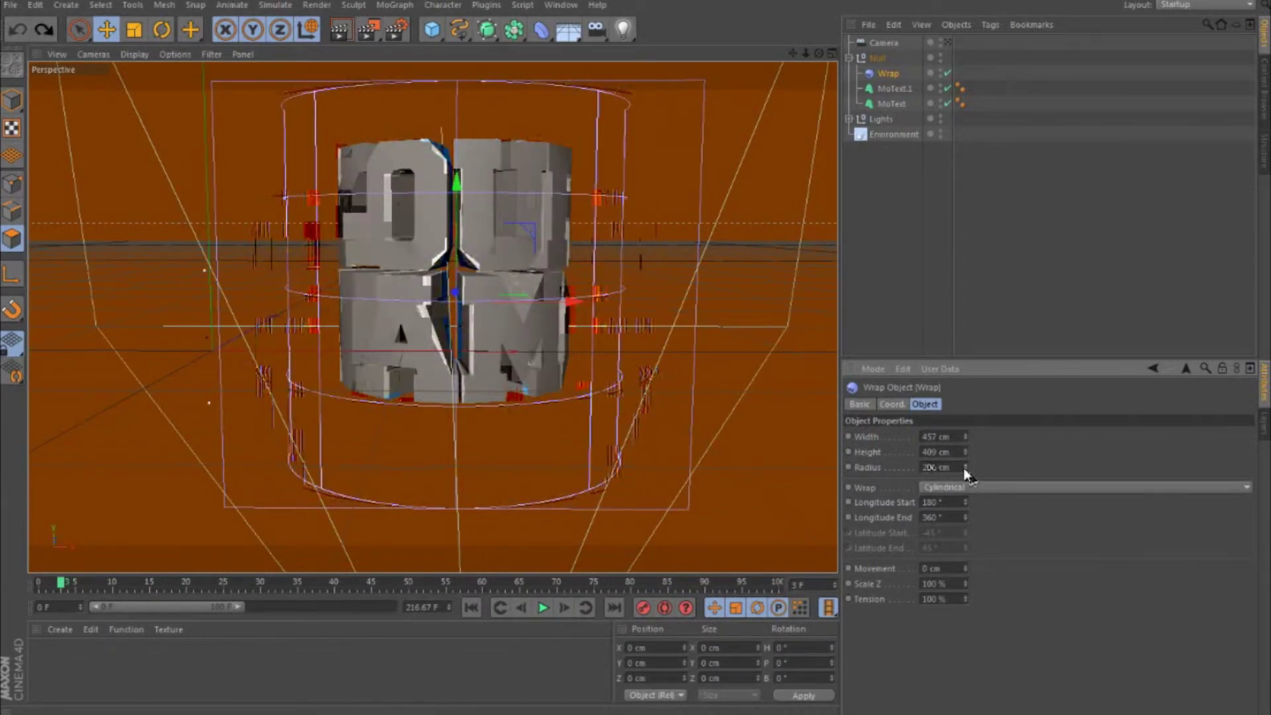
pyautogui.hotkey('ctrl', 'z')
pyautogui.hotkey('ctrl', 'z')
# - Try altering the Wrap deformer's longitude range and movement value
pyautogui.click(965, 499)
pyautogui.moveTo(966, 512); pyautogui.dragTo(965, 515)
pyautogui.moveTo(965, 568); pyautogui.dragTo(965, 571)
pyautogui.hotkey('ctrl', 'z')
pyautogui.hotkey('ctrl', 'z')
pyautogui.hotkey('ctrl', 'z')
# - Lower the Wrap deformer's tension to 47 % so the two text lines curve gently
pyautogui.scroll(7, 506, 278)
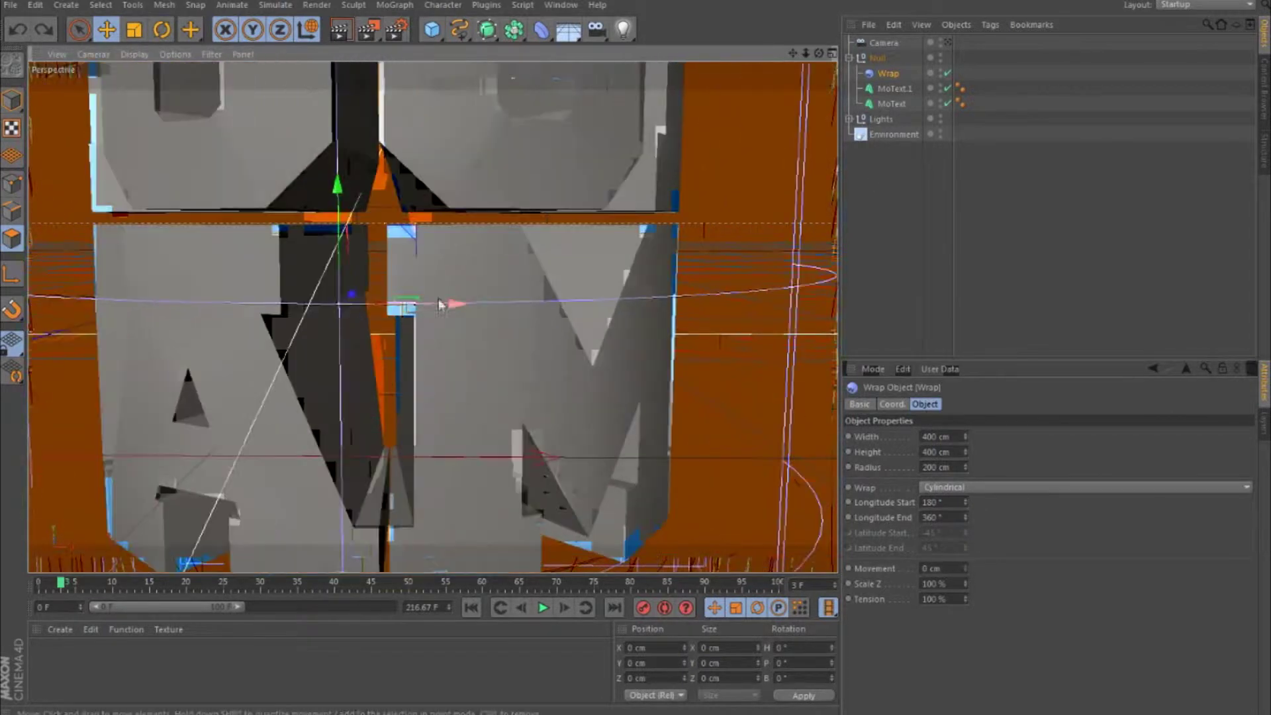
pyautogui.scroll(-6, 441, 304)
pyautogui.press('F8')
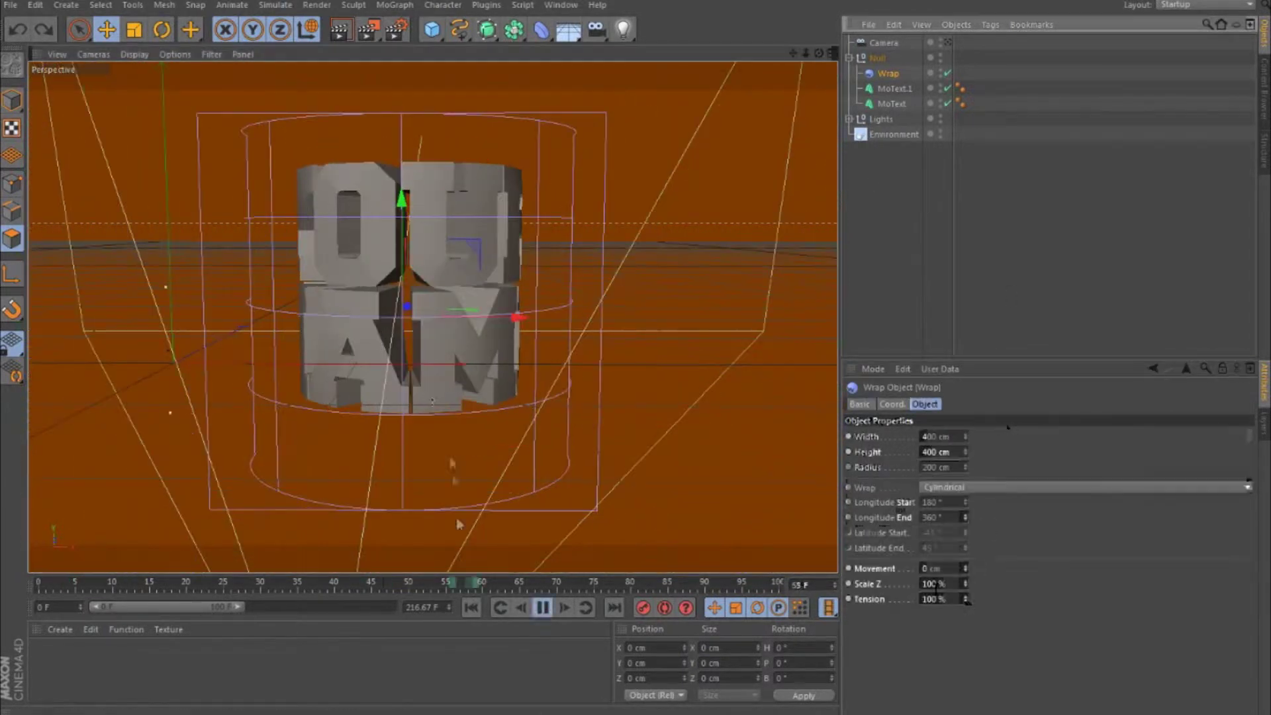
pyautogui.click(542, 608)
pyautogui.moveTo(967, 601); pyautogui.dragTo(969, 595)
pyautogui.scroll(5, 430, 378)
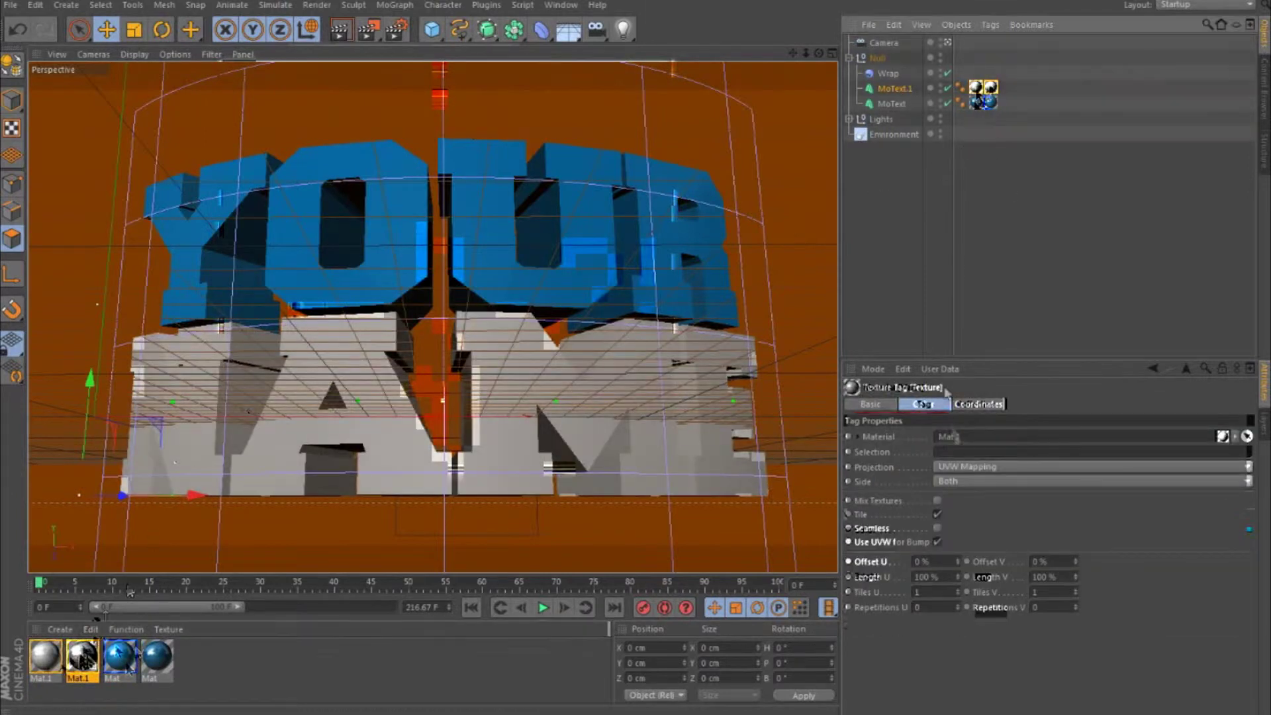
# - Restrict the Mat.1 texture on the "name" text object to selection C1
pyautogui.click(960, 450)
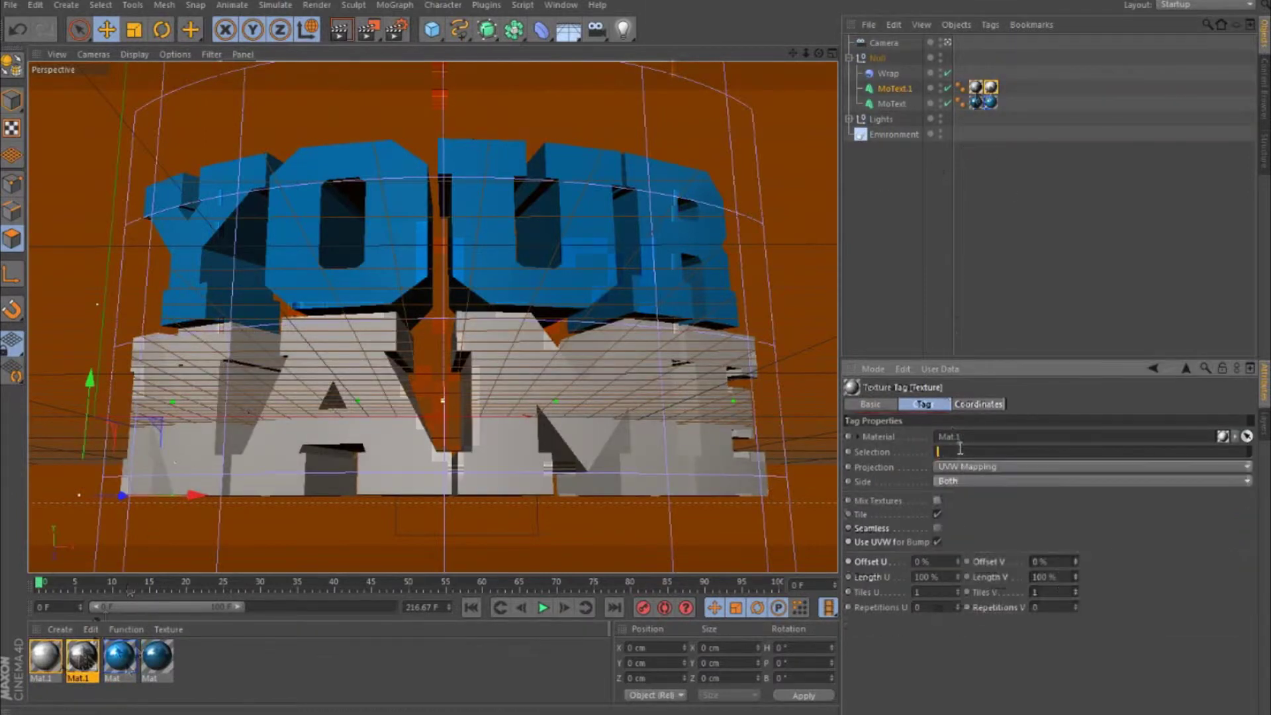
pyautogui.write('C1')
pyautogui.press('Return')
pyautogui.moveTo(819, 53)
pyautogui.mouseDown()
pyautogui.moveTo(811, 37)
pyautogui.moveTo(797, 55)
pyautogui.moveTo(818, 61)
pyautogui.mouseUp()
pyautogui.click(887, 73)
pyautogui.click(370, 32)
pyautogui.click(917, 125)
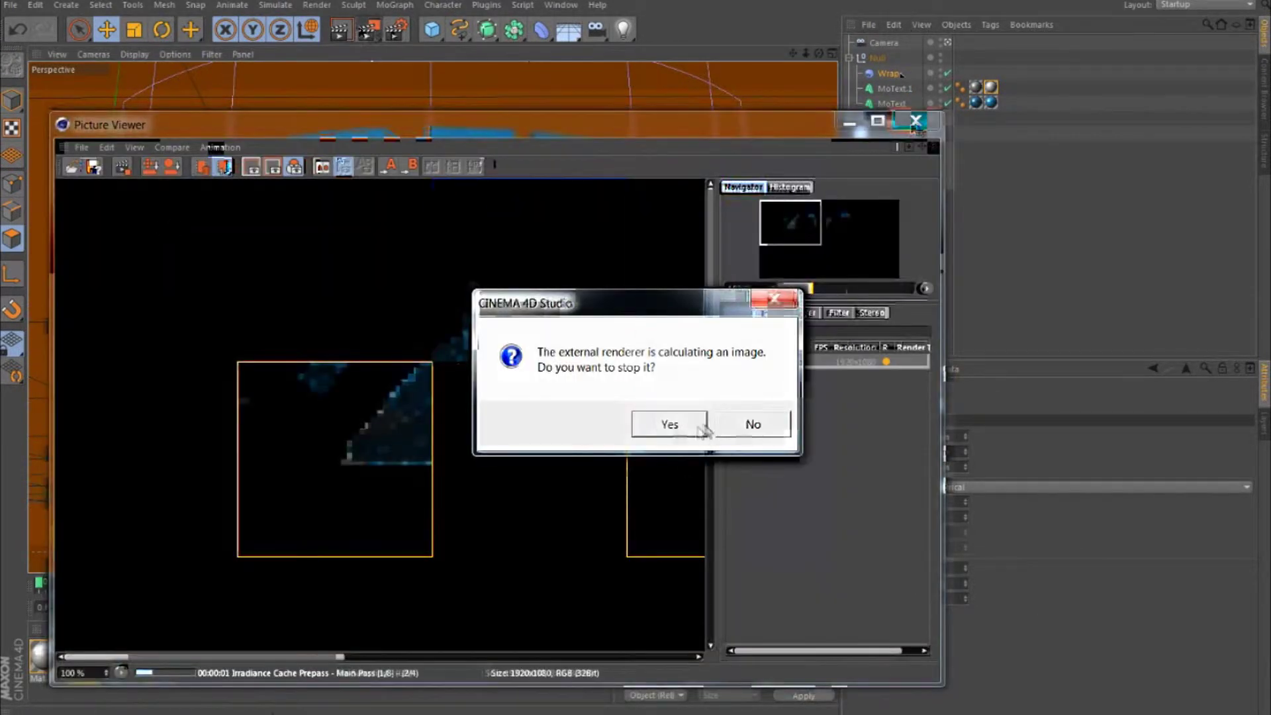
pyautogui.click(666, 423)
# - Set the render's output file to "your name" in the renders folder
pyautogui.hotkey('ctrl', 'b')
pyautogui.click(690, 72)
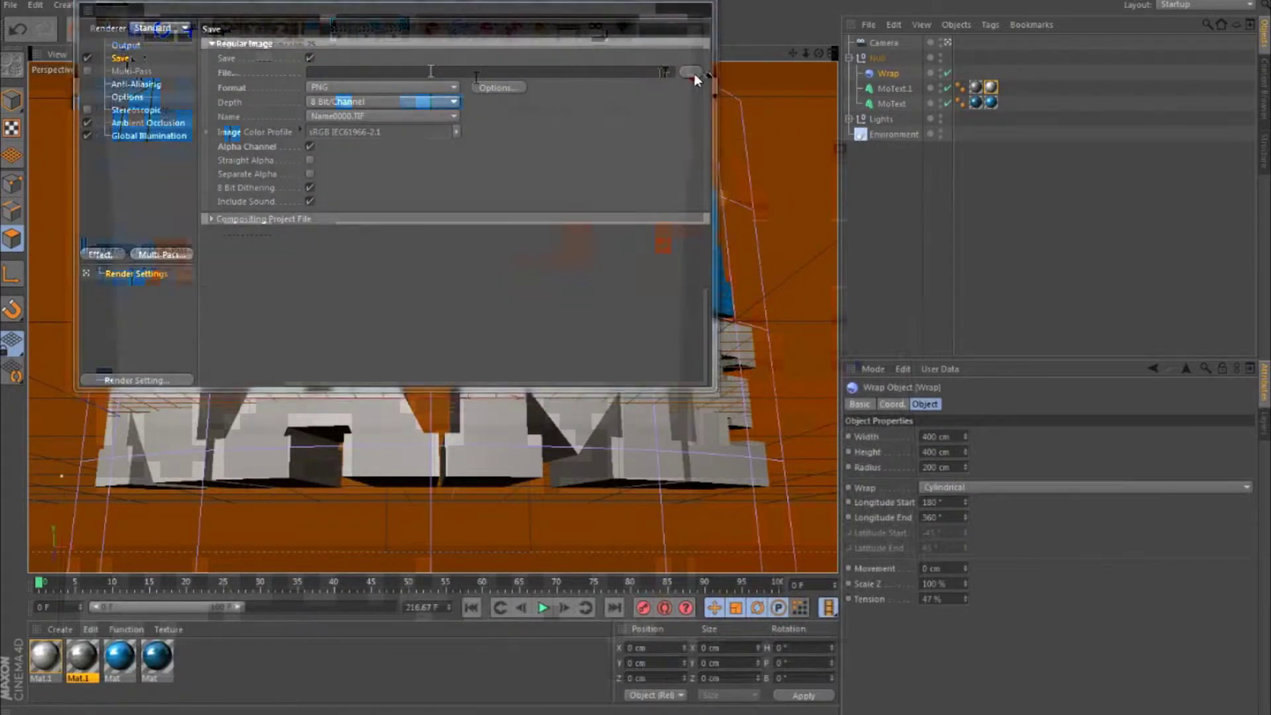
pyautogui.write('your name')
pyautogui.click(577, 430)
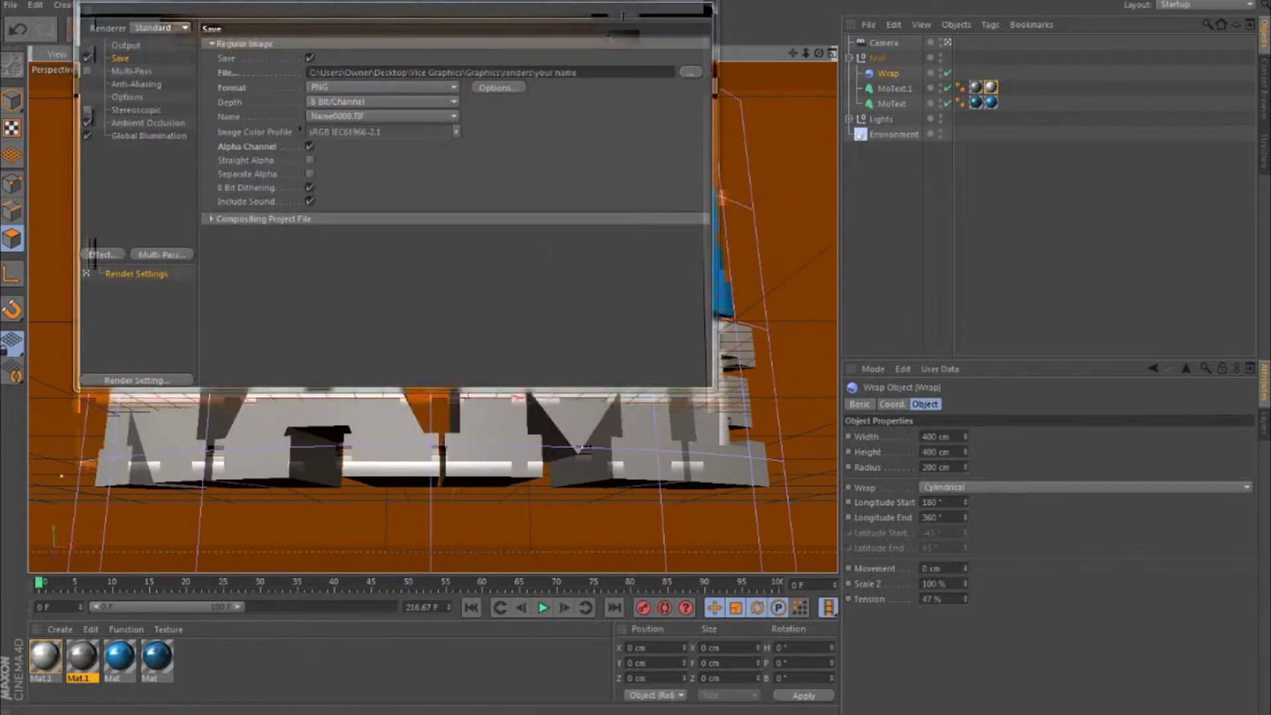
# - Close the render settings and render the lettering to the Picture Viewer
pyautogui.click(687, 3)
pyautogui.click(370, 31)
pyautogui.click(630, 431)
pyautogui.scroll(-3, 466, 418)
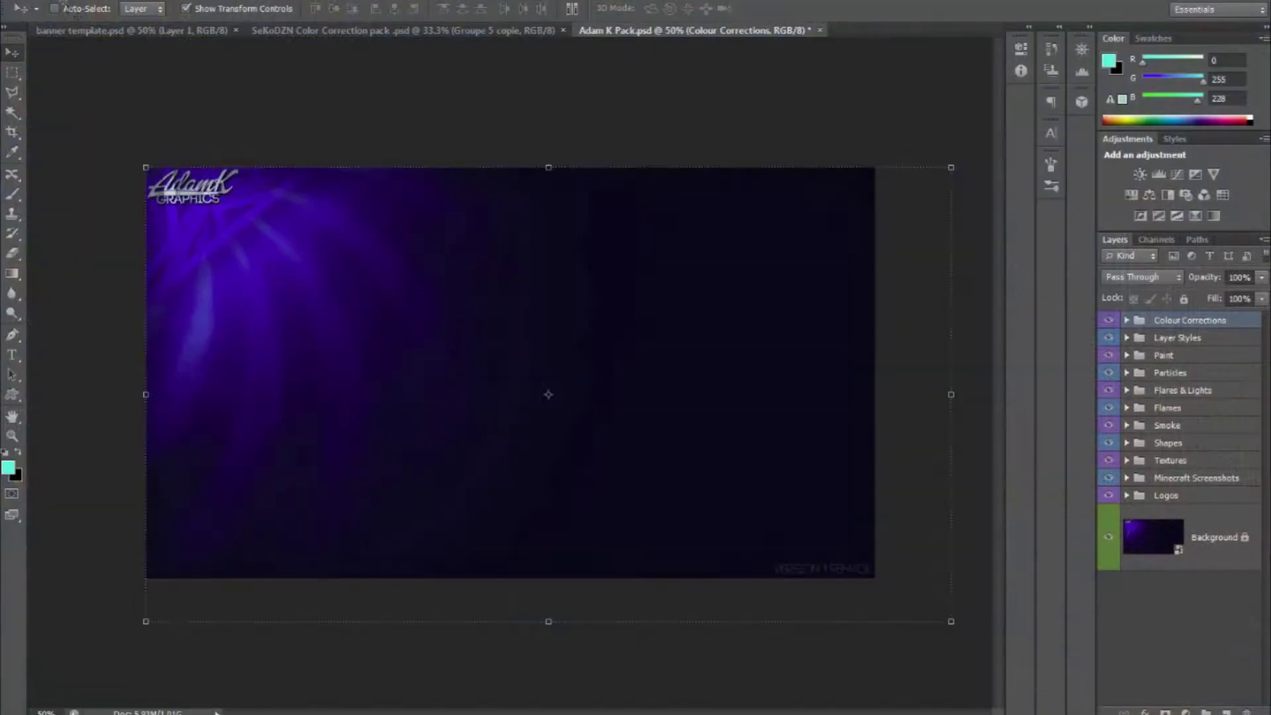
# - Switch to Photoshop and open the rendered image your name.png
pyautogui.click(56, 20)
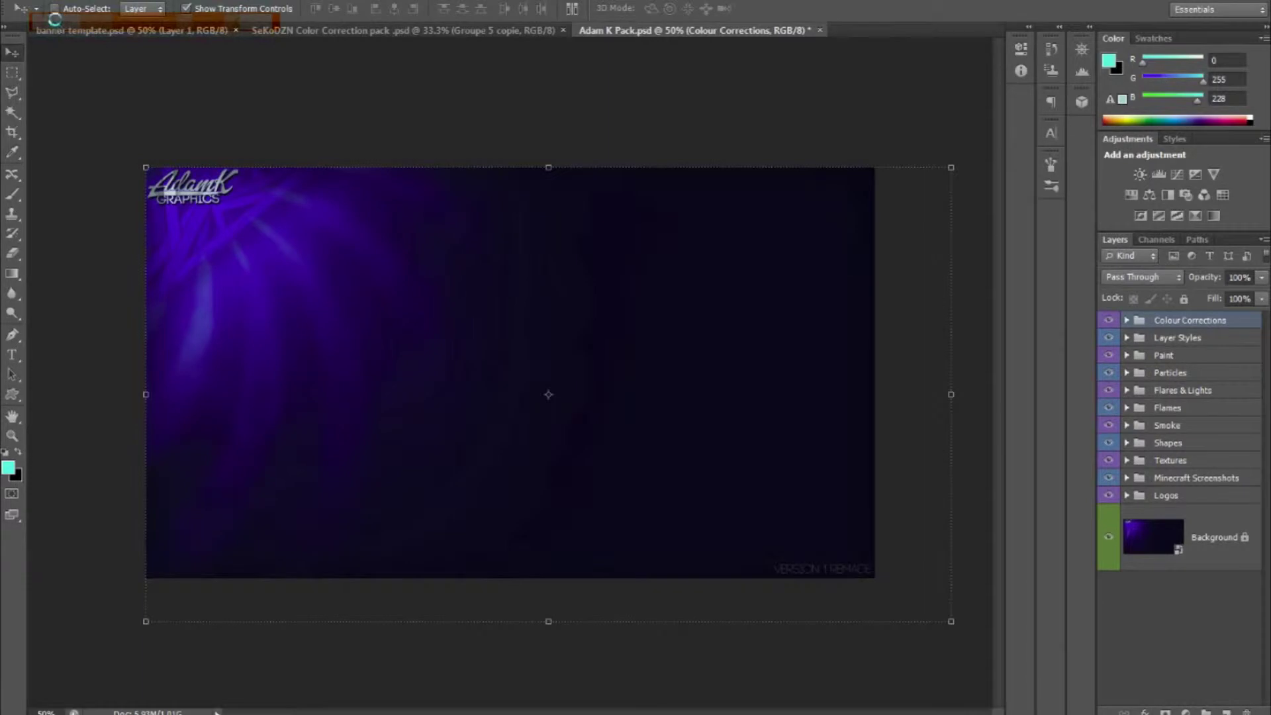
pyautogui.moveTo(909, 280); pyautogui.dragTo(910, 305)
pyautogui.doubleClick(778, 469)
pyautogui.doubleClick(528, 207)
pyautogui.doubleClick(508, 263)
pyautogui.moveTo(899, 250); pyautogui.dragTo(941, 509)
pyautogui.press('Escape')
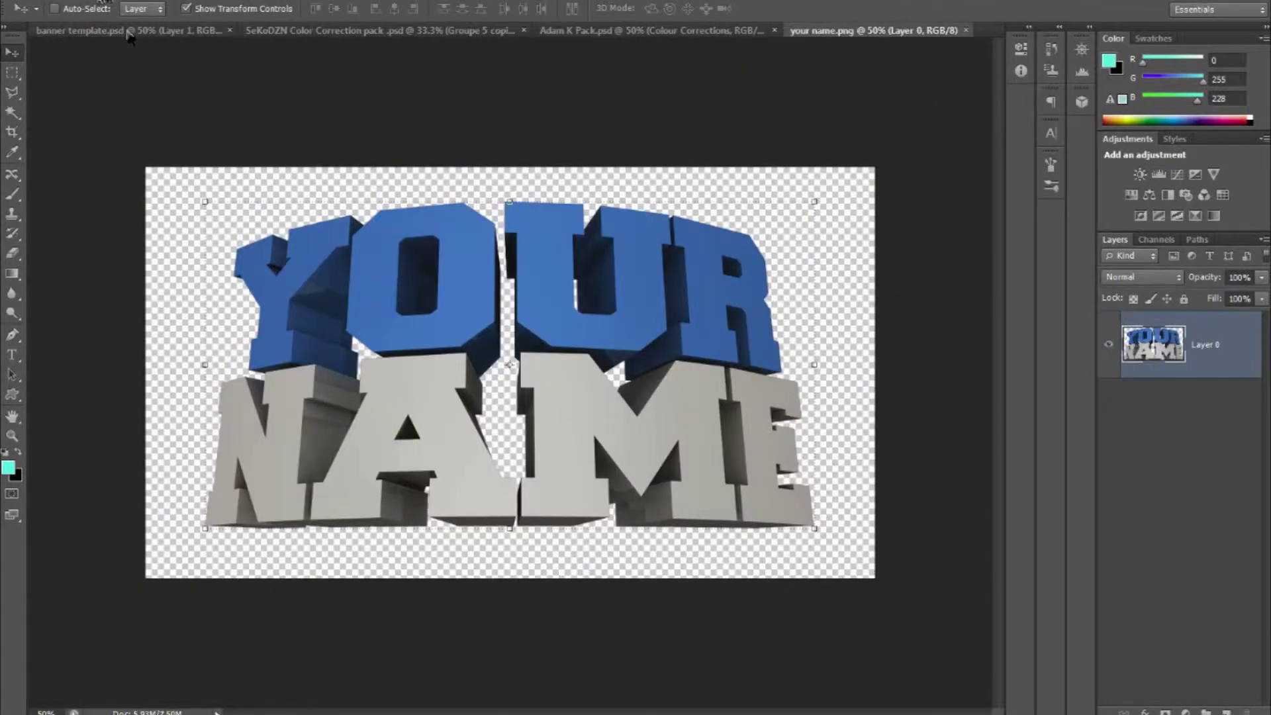
# - Brighten the rendered lettering and raise its contrast with an image adjustment
pyautogui.click(64, 1)
pyautogui.moveTo(95, 1)
pyautogui.moveTo(126, 33)
pyautogui.click(344, 32)
pyautogui.moveTo(915, 393); pyautogui.dragTo(963, 429)
pyautogui.click(1035, 377)
# - Apply a Drop Shadow layer style to the lettering layer
pyautogui.doubleClick(1151, 357)
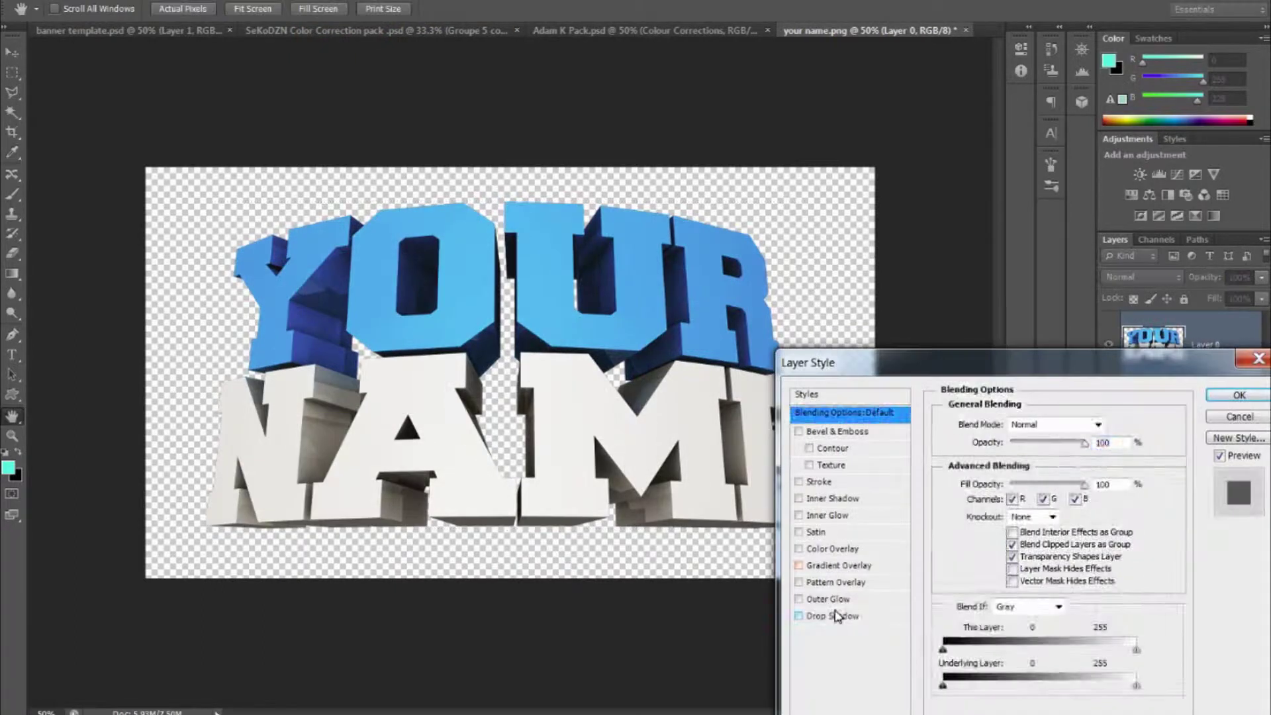
pyautogui.click(890, 616)
pyautogui.click(1239, 395)
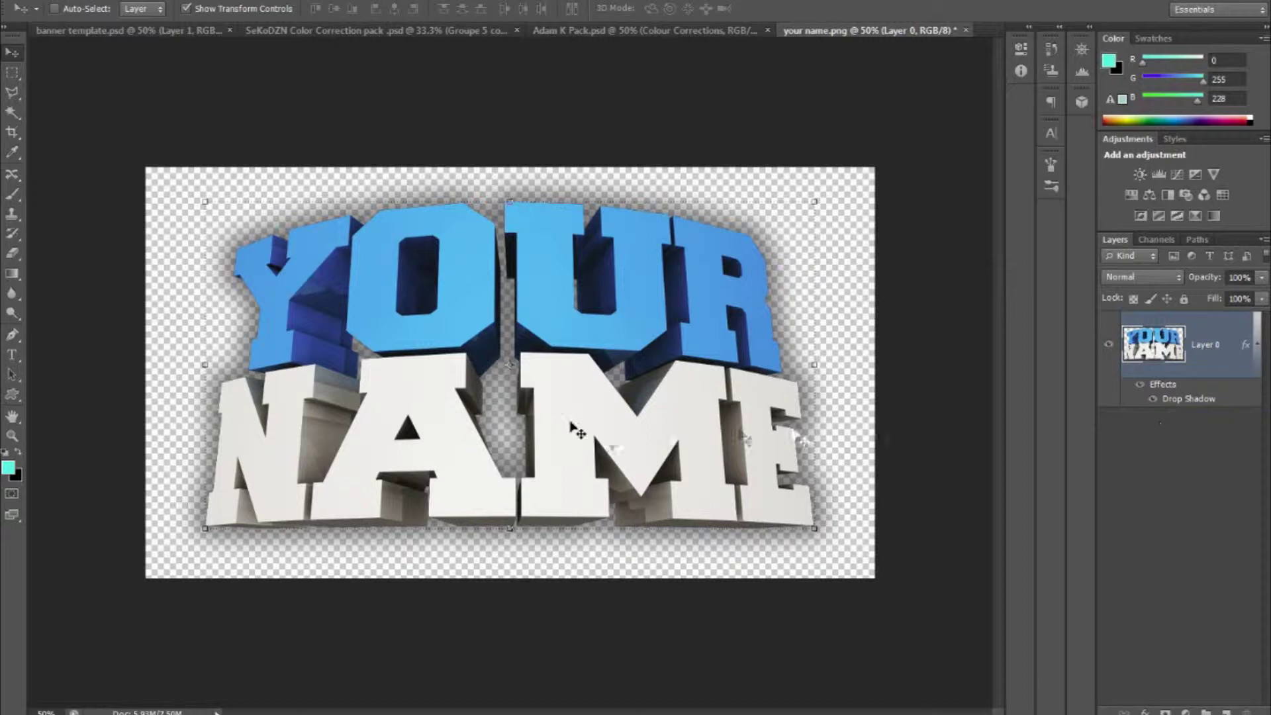
# - Open the Call of Duty: Black Ops JPG from the images folder
pyautogui.click(38, 1)
pyautogui.click(62, 20)
pyautogui.click(401, 232)
pyautogui.moveTo(897, 306); pyautogui.dragTo(898, 390)
pyautogui.scroll(2, 902, 397)
pyautogui.doubleClick(688, 457)
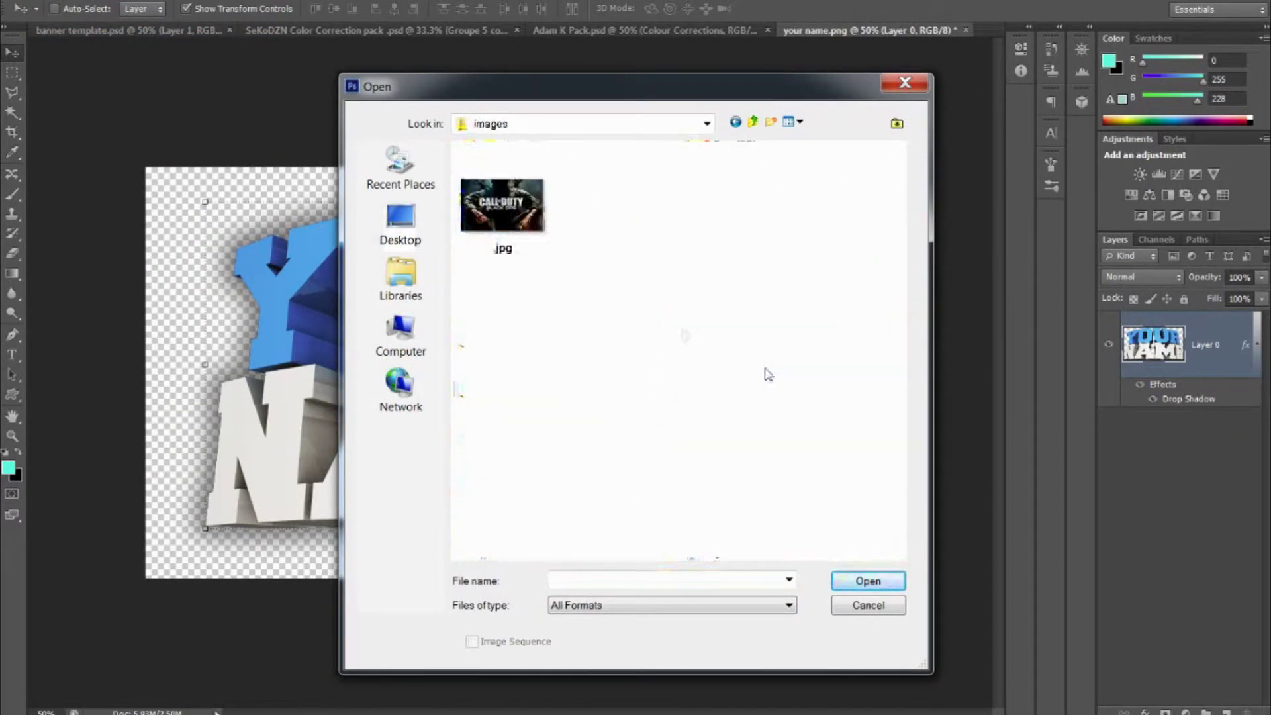
pyautogui.doubleClick(502, 209)
pyautogui.click(686, 350)
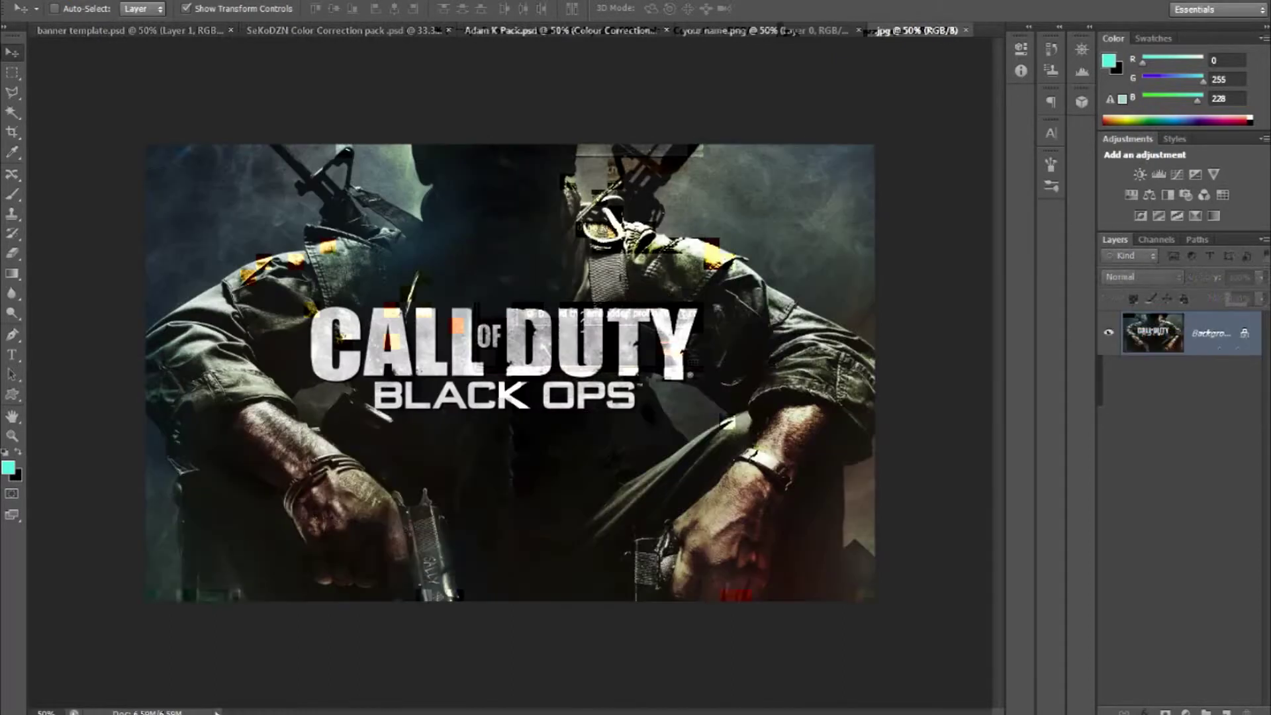
# - Unlock the Call of Duty image's background layer and outline the soldier and weapons with the Magnetic Lasso
pyautogui.hotkey('ctrl', '+')
pyautogui.hotkey('ctrl', '-')
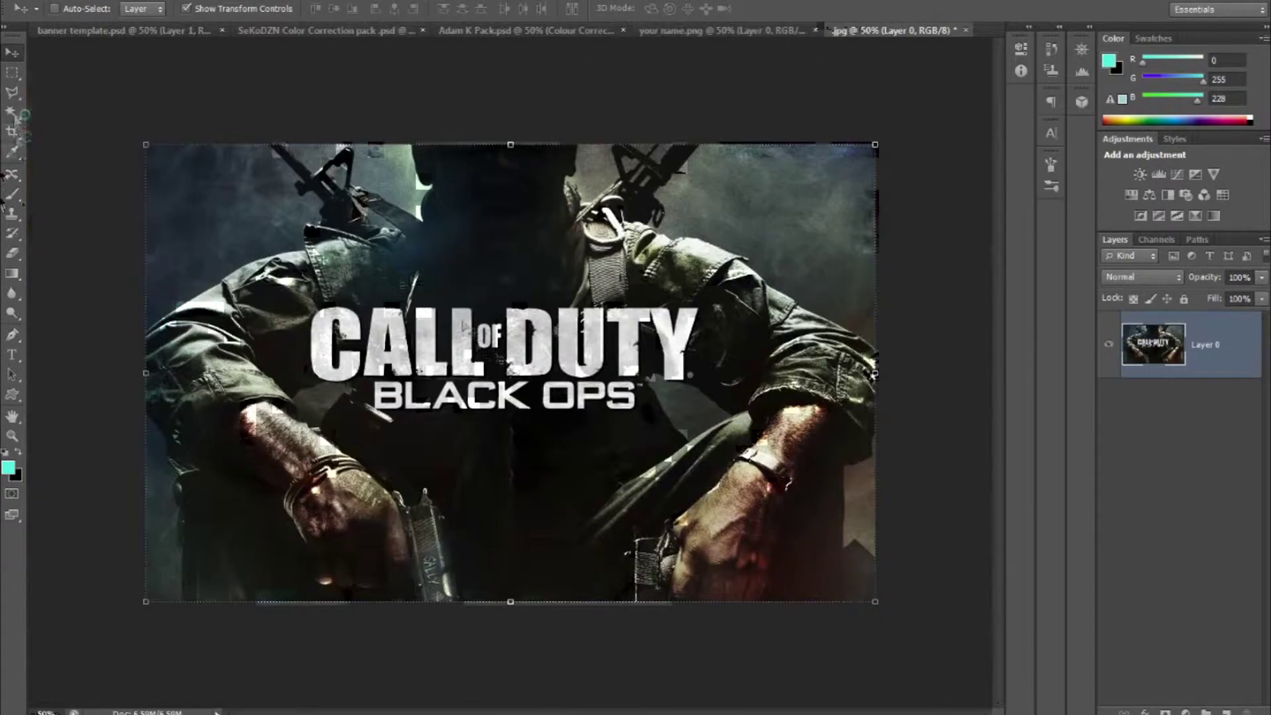
pyautogui.click(12, 93)
pyautogui.click(68, 118)
pyautogui.press('super+plus')
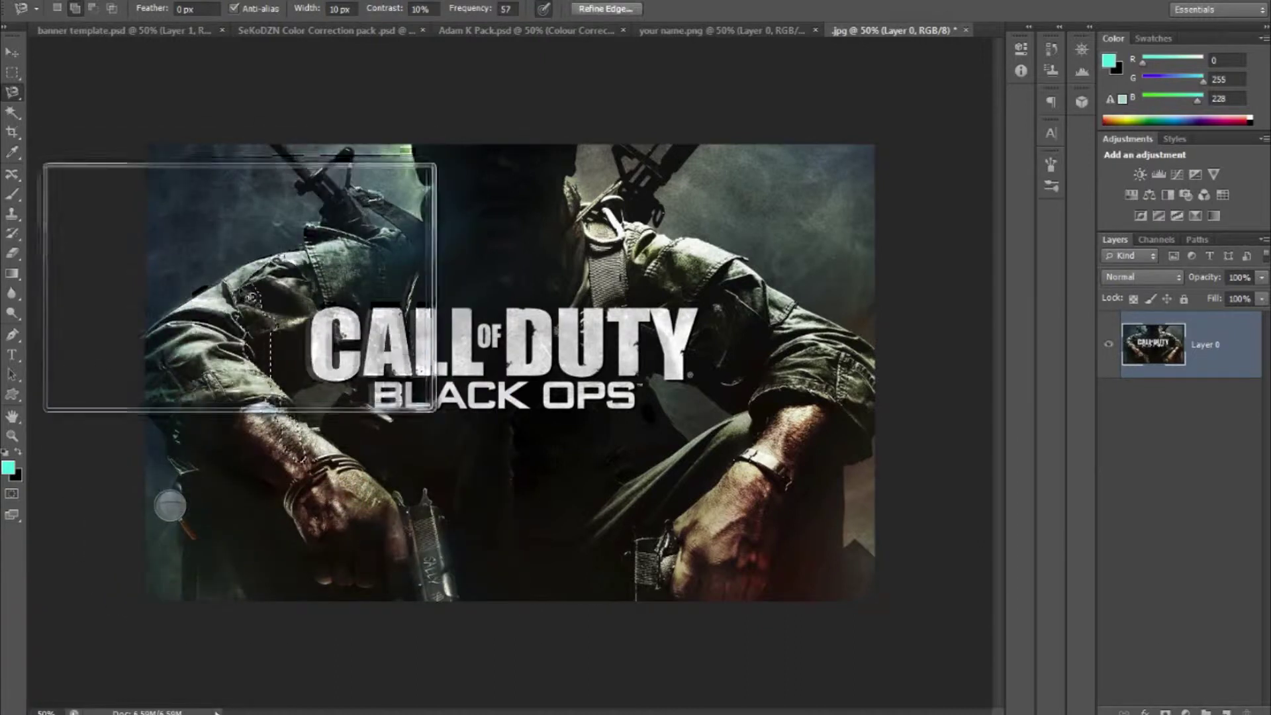
pyautogui.click(170, 506)
pyautogui.click(331, 501)
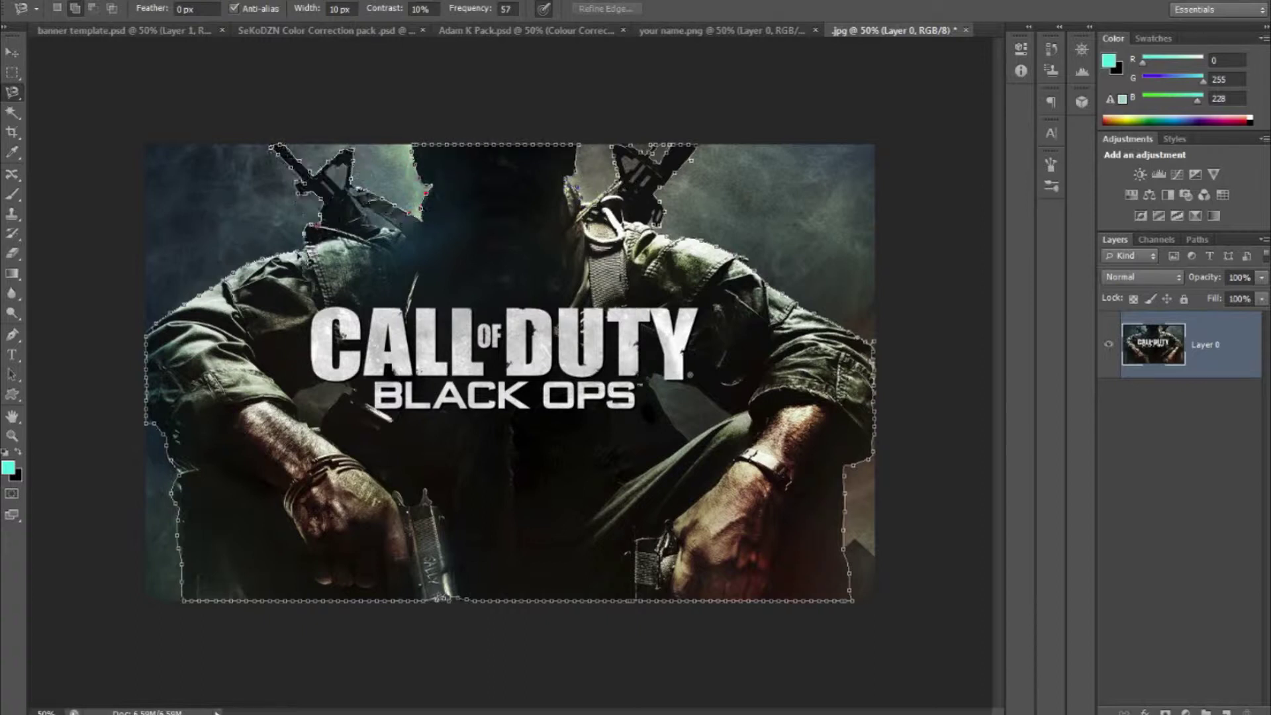
pyautogui.click(292, 257)
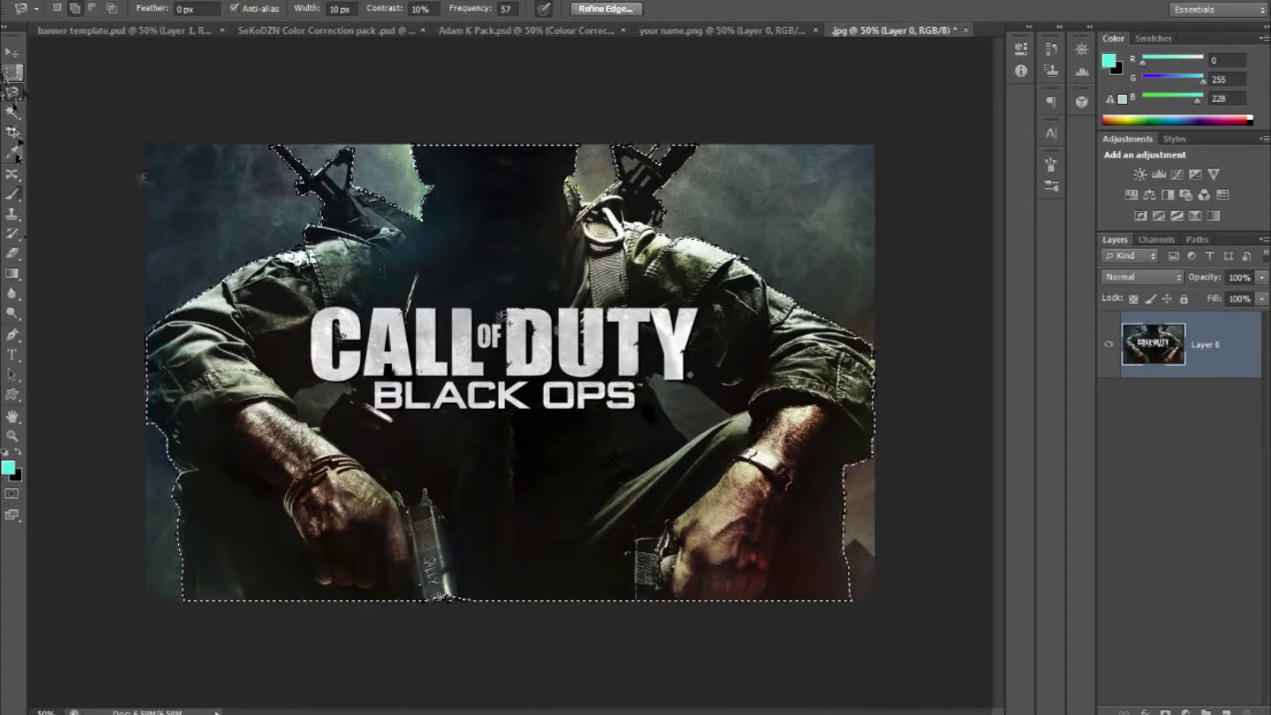
# - Invert the selection, delete the background around the soldier and deselect
pyautogui.rightClick(368, 298)
pyautogui.click(431, 328)
pyautogui.press('Delete')
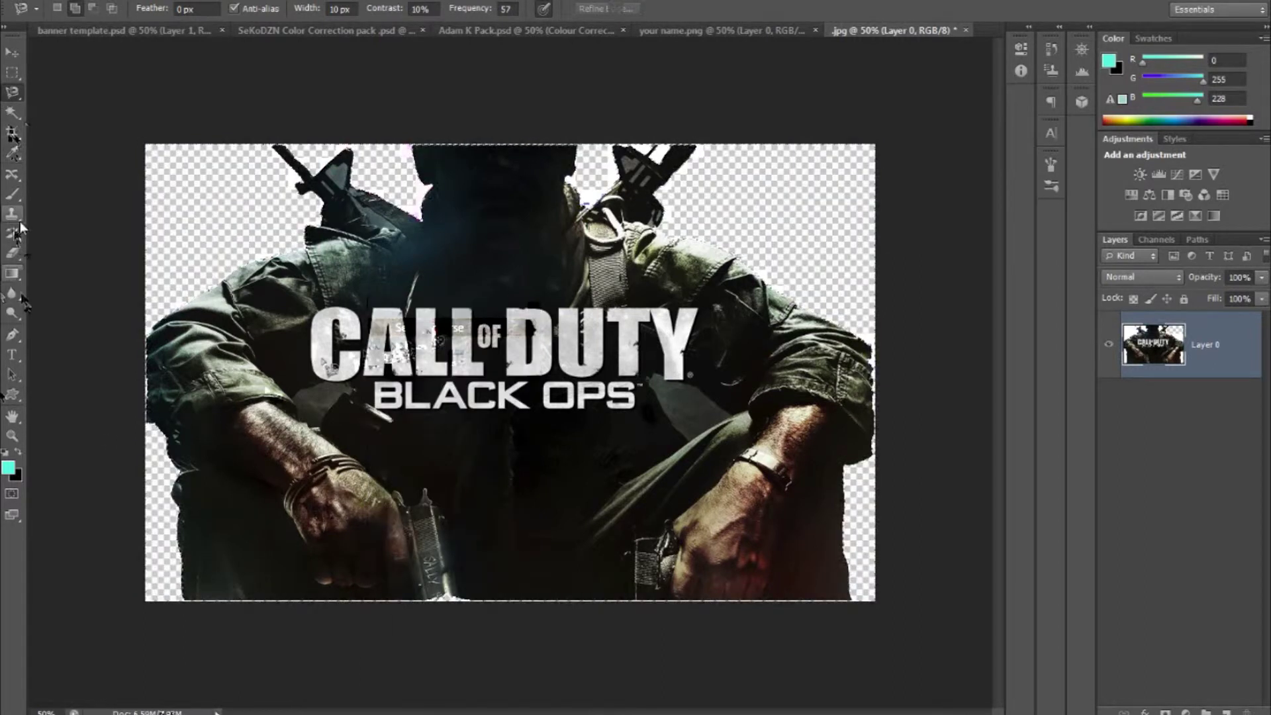
pyautogui.hotkey('ctrl', 'd')
# - Remove the remaining background patches in the gaps between the soldier's arms and body
pyautogui.press('e')
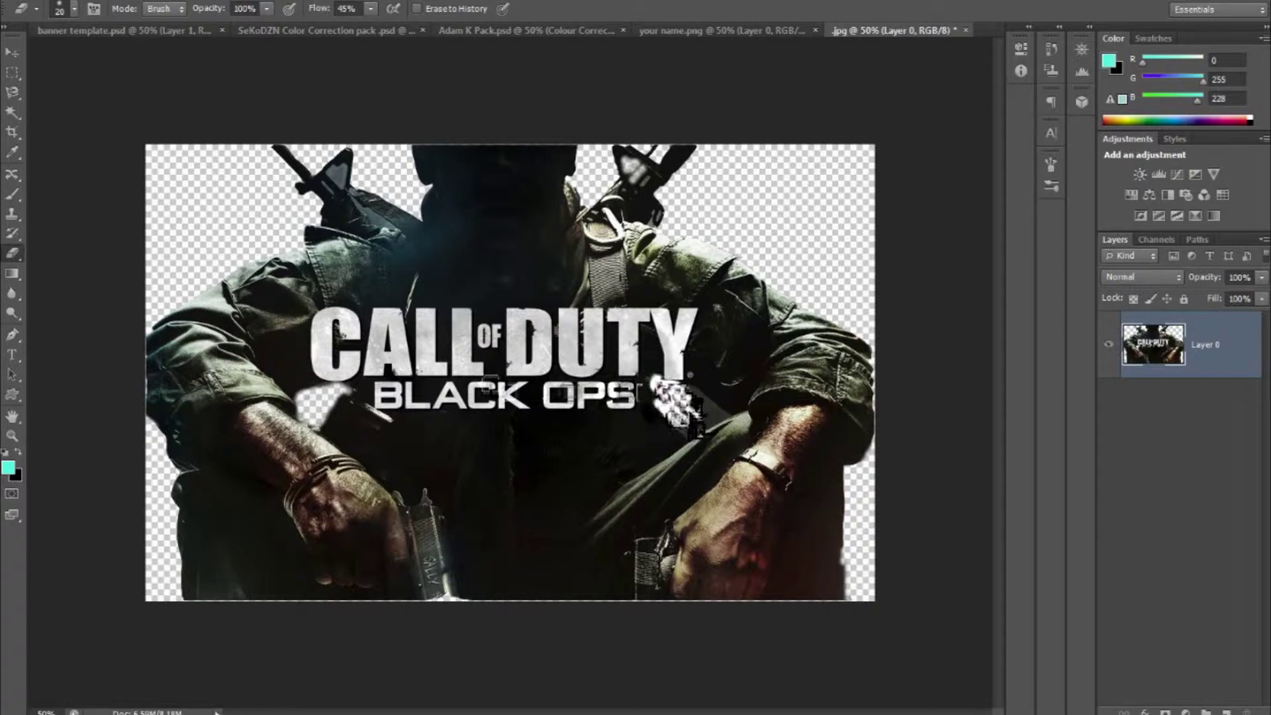
pyautogui.click(12, 112)
pyautogui.click(685, 425)
pyautogui.press('Delete')
pyautogui.hotkey('ctrl', 'd')
# - Apply a Drop Shadow layer style to the cut-out soldier layer
pyautogui.click(1021, 70)
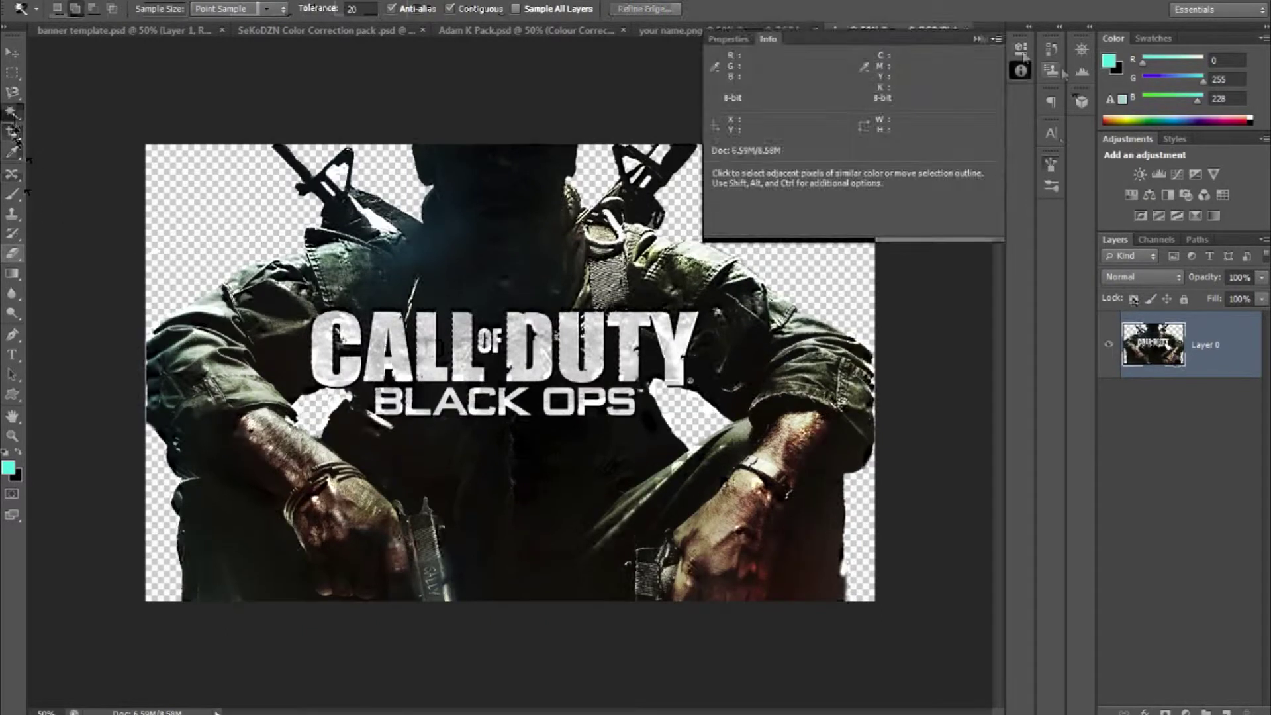
pyautogui.click(1020, 71)
pyautogui.rightClick(1163, 329)
pyautogui.click(1003, 332)
pyautogui.click(832, 617)
pyautogui.moveTo(1004, 524); pyautogui.dragTo(1026, 509)
pyautogui.click(1236, 396)
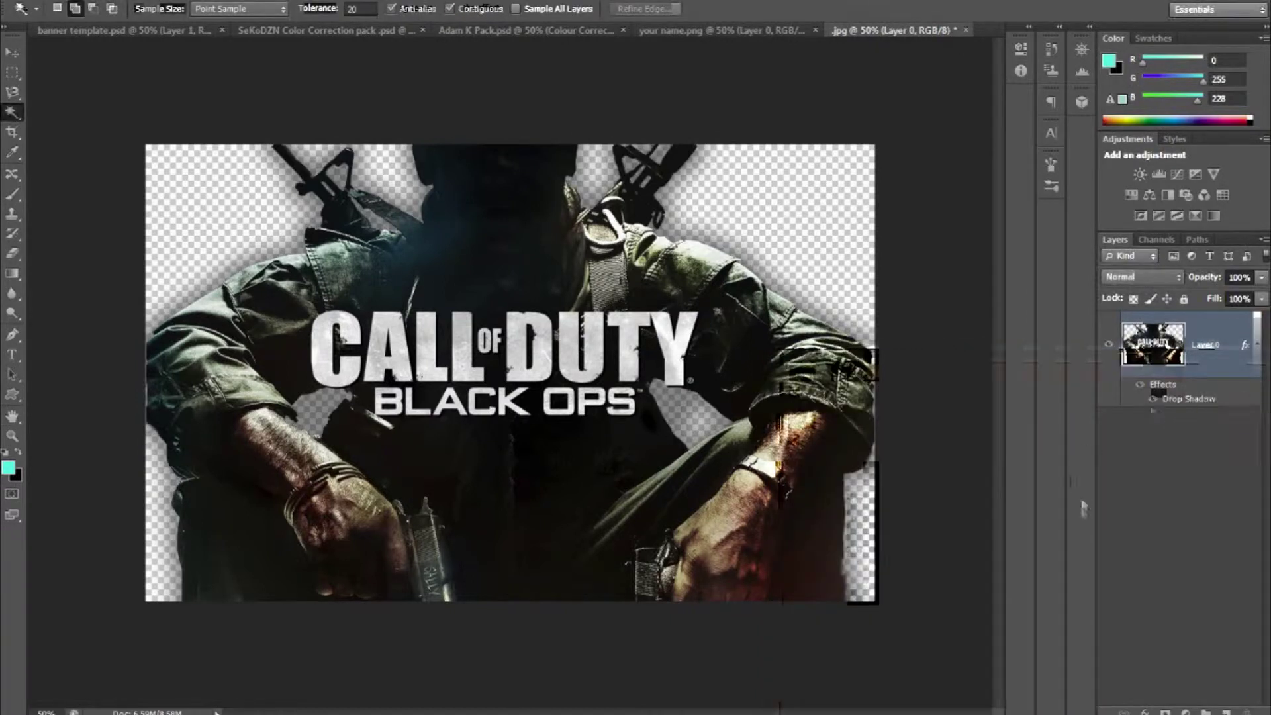
# - Move the soldier cut-out into banner template.psd and scale it down to fit the left end of the transparent band
pyautogui.click(12, 53)
pyautogui.moveTo(511, 367); pyautogui.dragTo(374, 375)
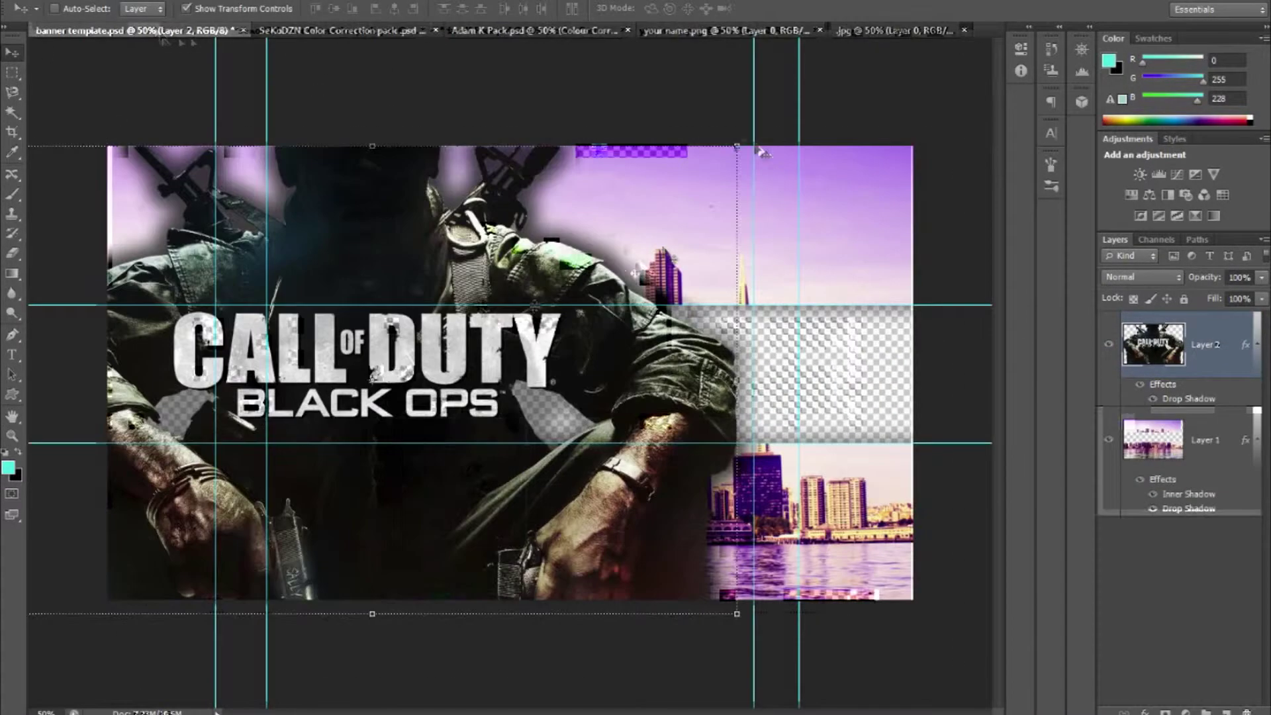
pyautogui.moveTo(736, 145); pyautogui.dragTo(321, 418)
pyautogui.moveTo(218, 523); pyautogui.dragTo(285, 348)
pyautogui.moveTo(391, 247); pyautogui.dragTo(320, 339)
pyautogui.press('Return')
pyautogui.moveTo(165, 372); pyautogui.dragTo(188, 374)
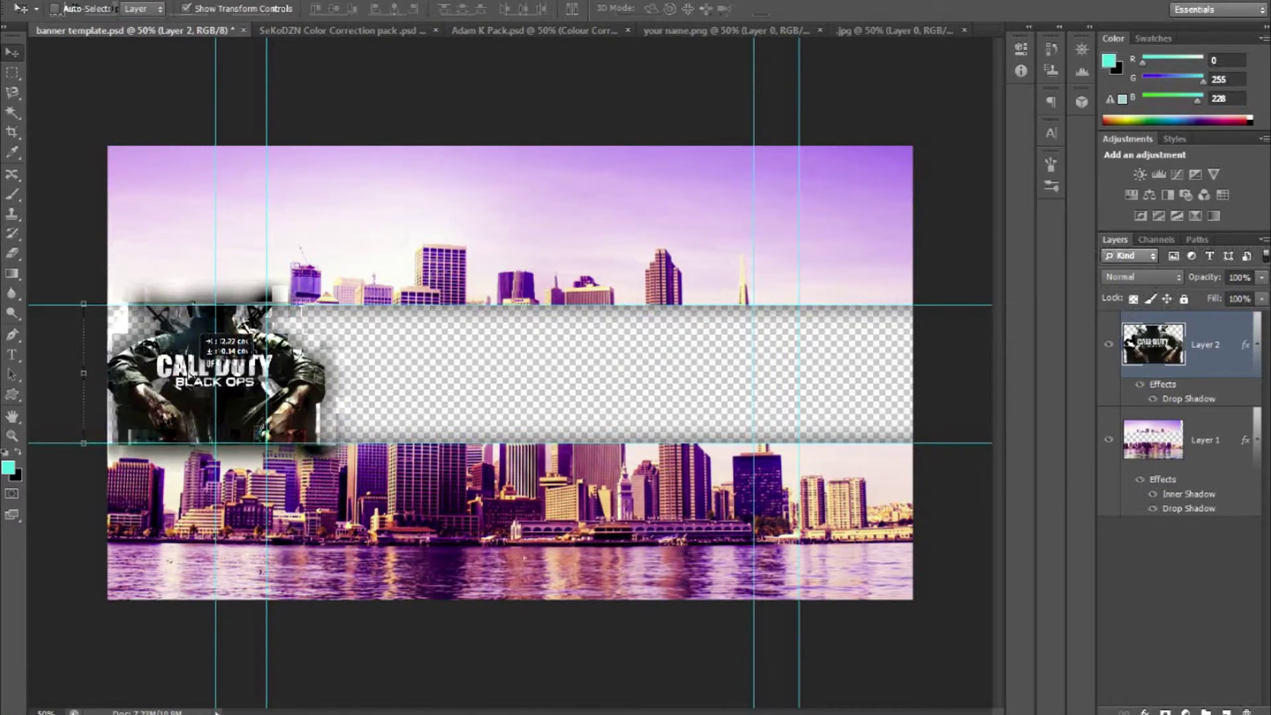
# - Hide the soldier layer and bring the YOUR NAME lettering into banner template.psd, scaled to about 42% in the middle of the band
pyautogui.click(1020, 71)
pyautogui.click(1020, 71)
pyautogui.click(1108, 345)
pyautogui.click(751, 32)
pyautogui.moveTo(473, 298); pyautogui.dragTo(509, 338)
pyautogui.moveTo(851, 244); pyautogui.dragTo(511, 425)
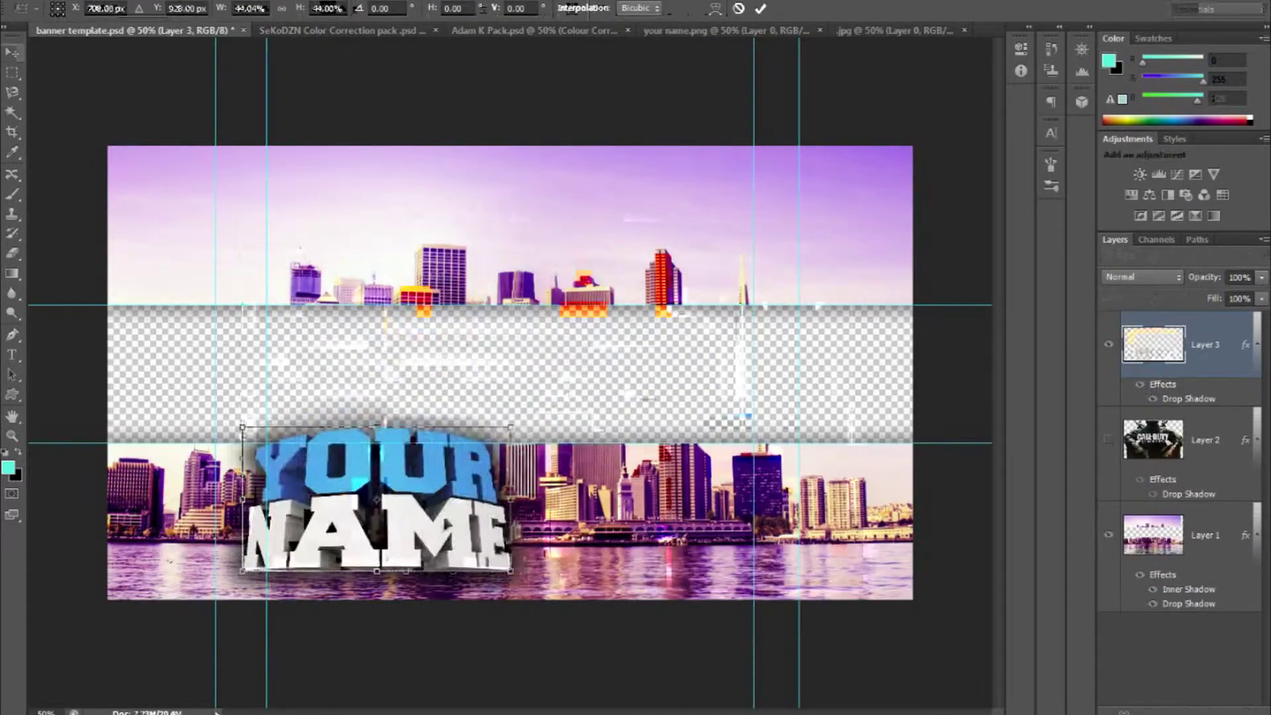
pyautogui.moveTo(442, 517); pyautogui.dragTo(566, 390)
pyautogui.moveTo(622, 290); pyautogui.dragTo(628, 308)
pyautogui.moveTo(533, 384); pyautogui.dragTo(544, 384)
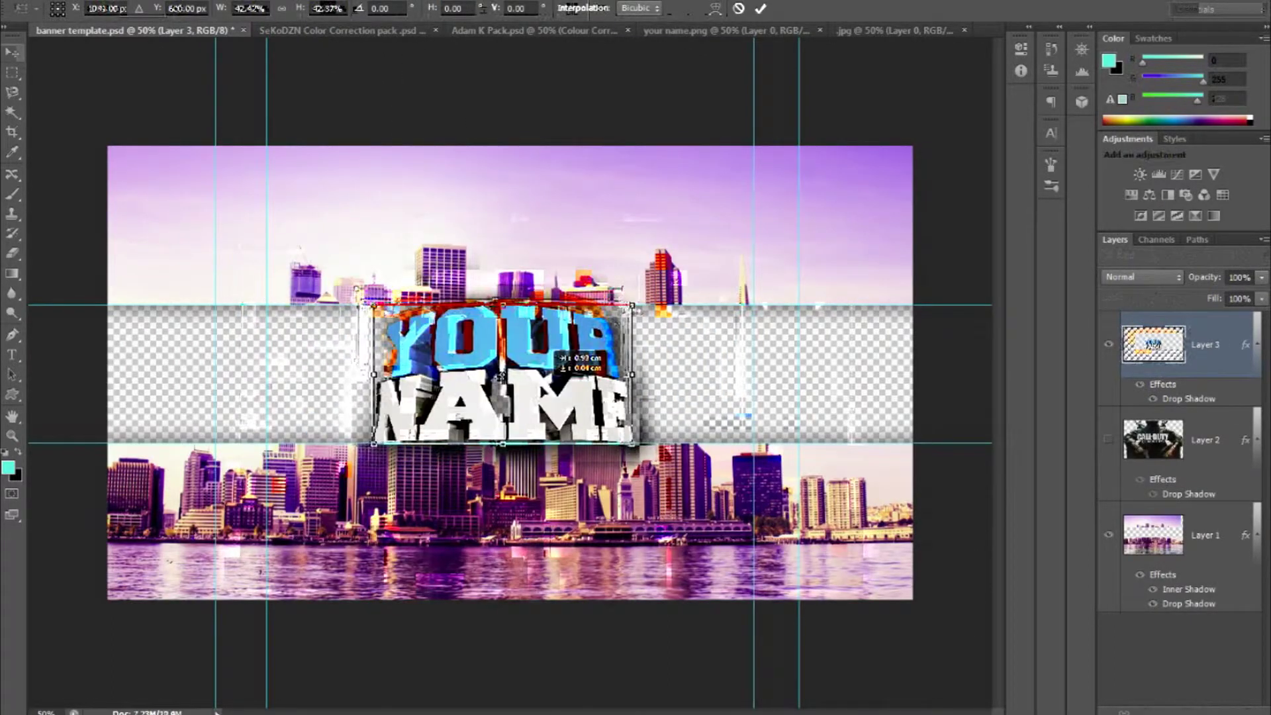
pyautogui.click(760, 9)
# - Try a horizontal Motion Blur on a duplicate of the lettering layer
pyautogui.click(320, 31)
pyautogui.click(174, 31)
pyautogui.click(237, 1)
pyautogui.moveTo(274, 184)
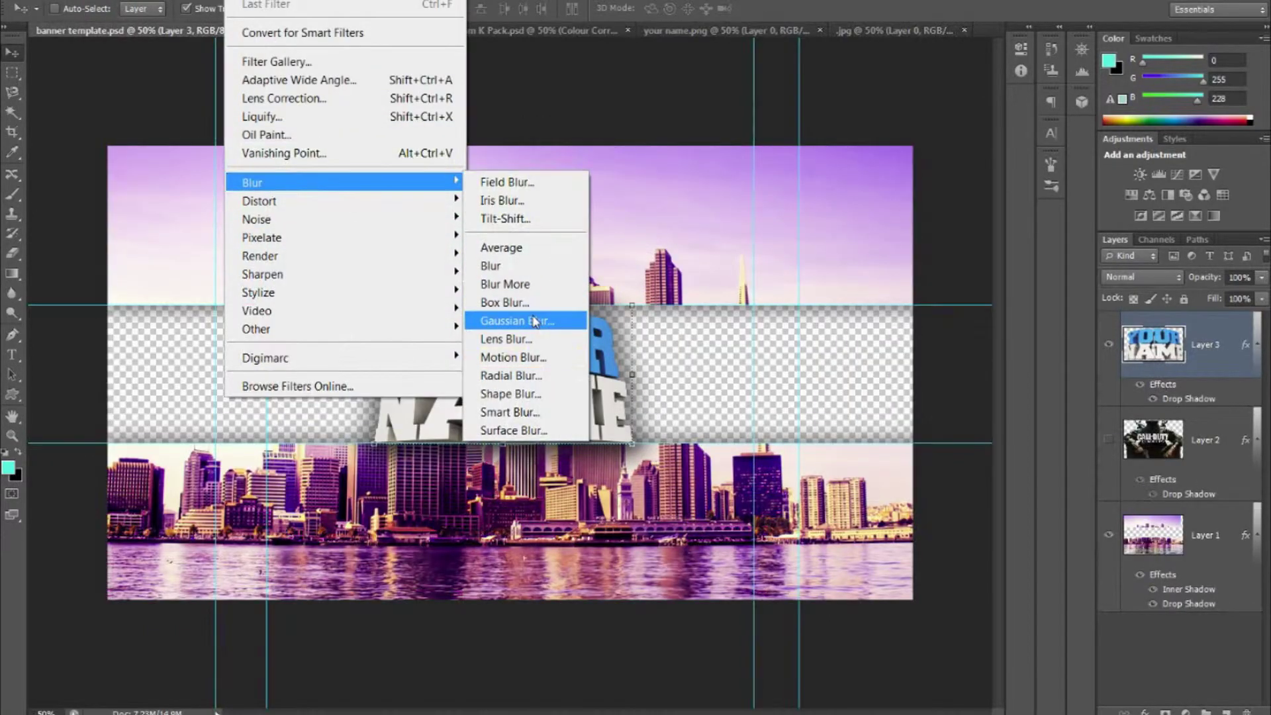
pyautogui.click(537, 358)
pyautogui.moveTo(767, 378); pyautogui.dragTo(788, 383)
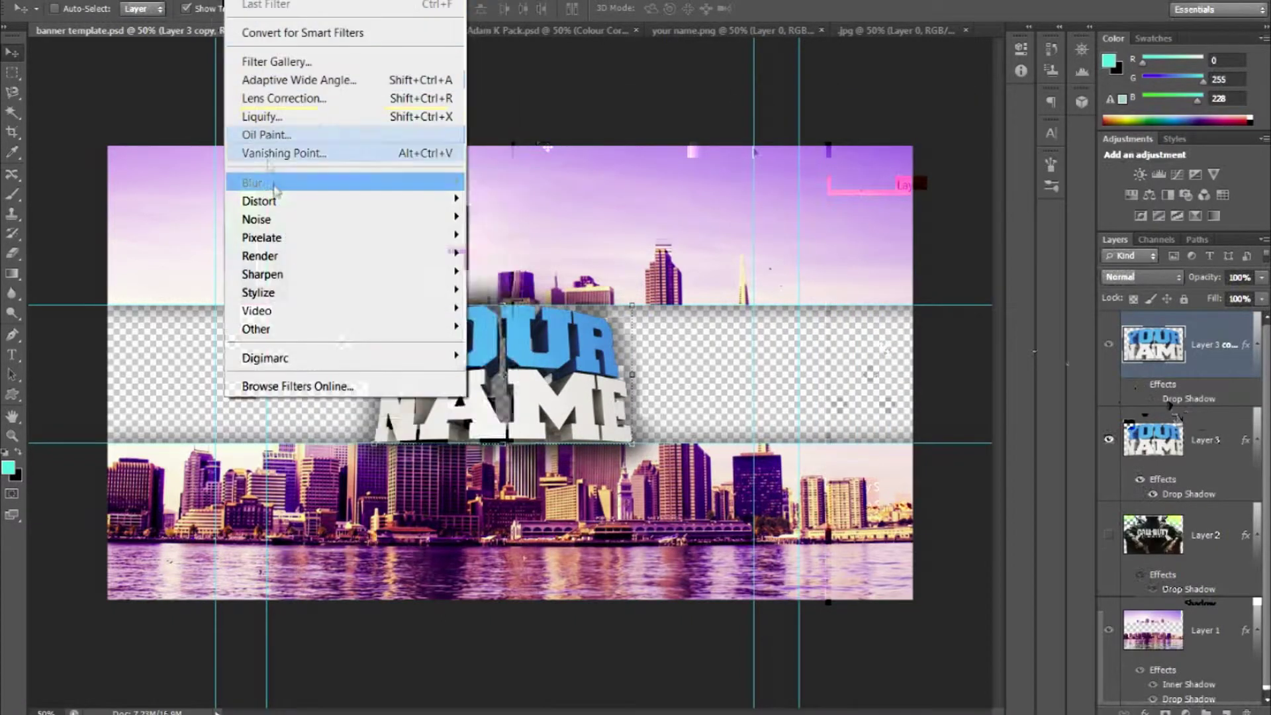
pyautogui.moveTo(788, 377); pyautogui.dragTo(801, 379)
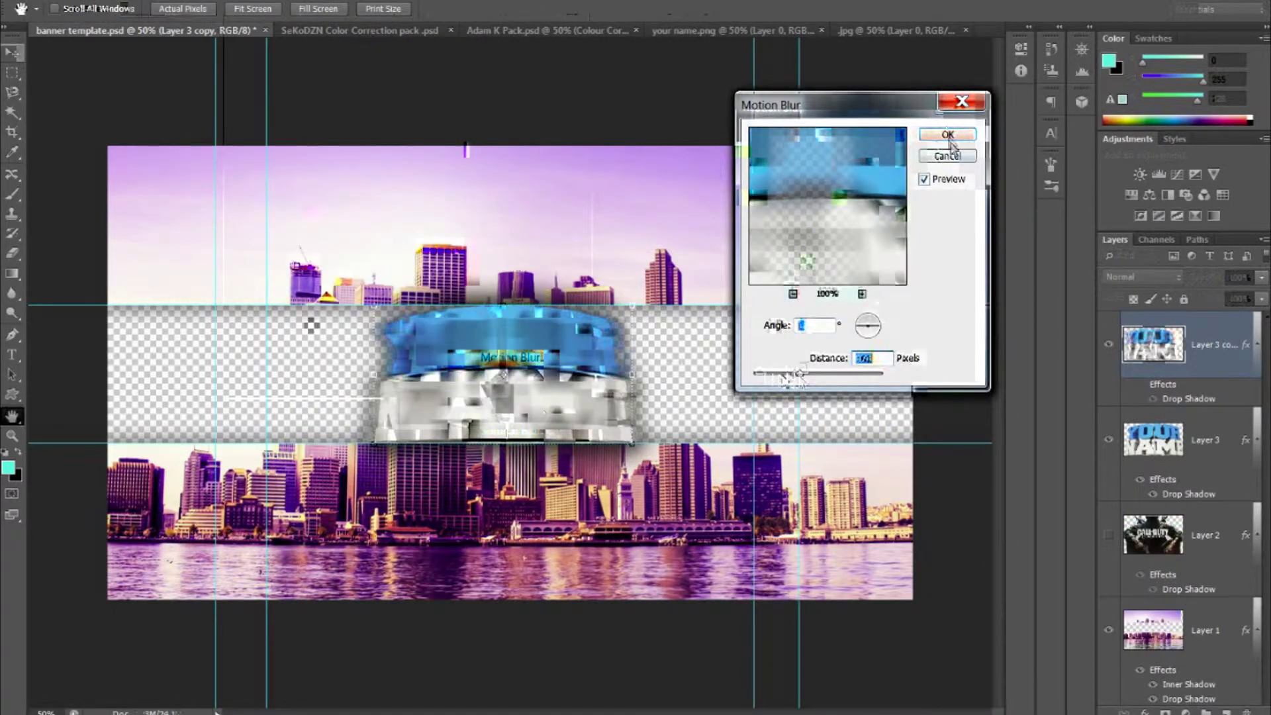
pyautogui.click(948, 136)
# - Erase the blurred copy over the lettering with a soft 400 px brush at 23% flow
pyautogui.press('e')
pyautogui.click(370, 9)
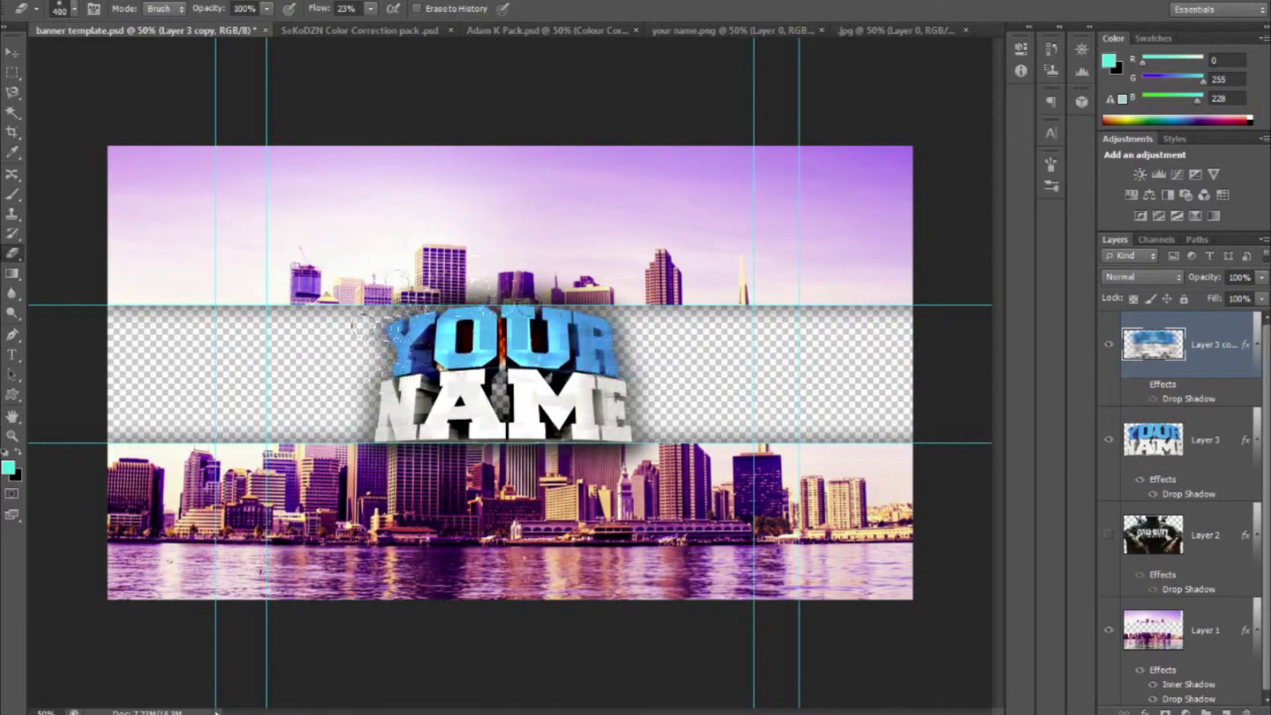
pyautogui.moveTo(424, 377); pyautogui.dragTo(602, 397)
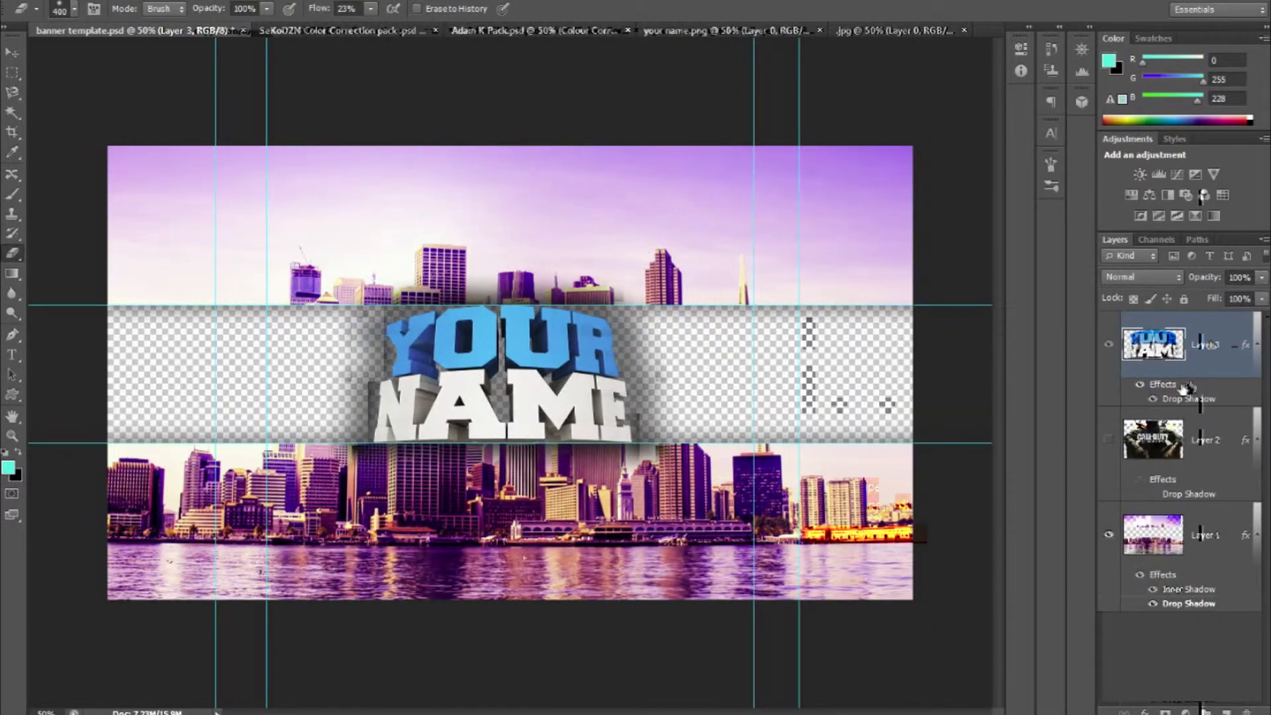
# - Duplicate the lettering as a faded, offset copy beneath the original and below the skyline layer, and show the soldier layer
pyautogui.moveTo(1184, 350); pyautogui.dragTo(1177, 496)
pyautogui.moveTo(1174, 442); pyautogui.dragTo(1173, 334)
pyautogui.rightClick(1172, 340)
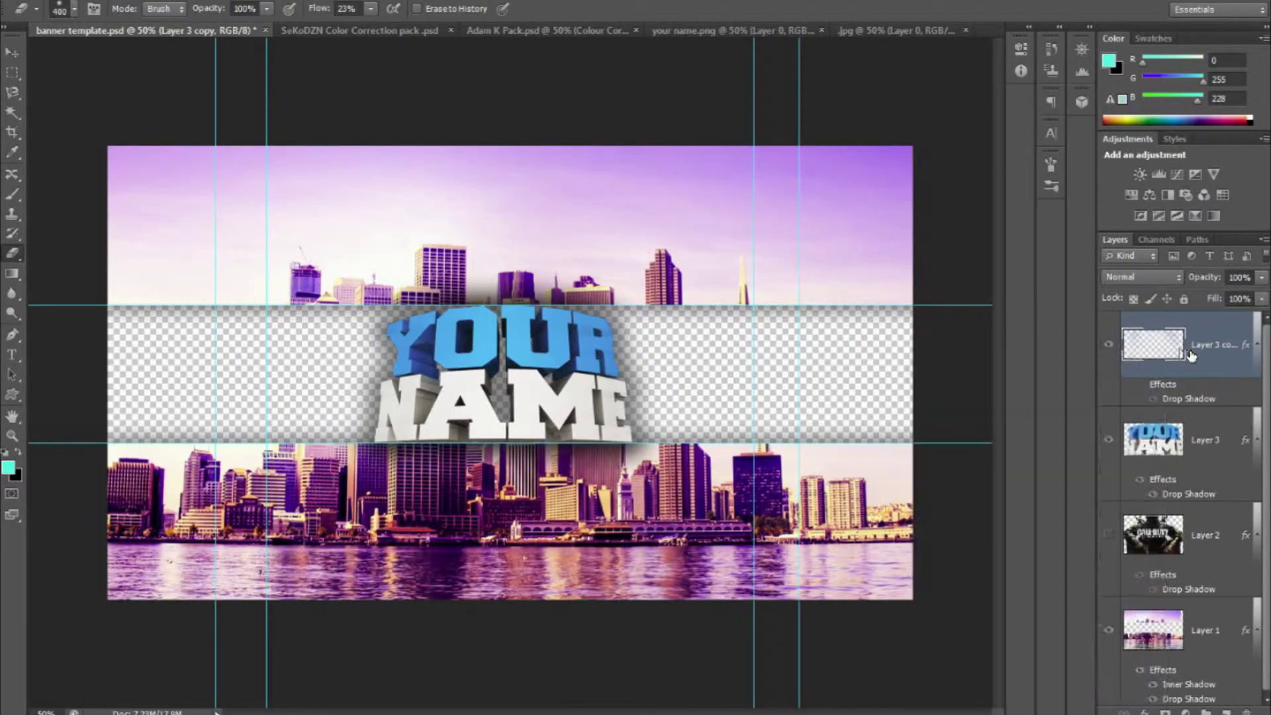
pyautogui.rightClick(1159, 358)
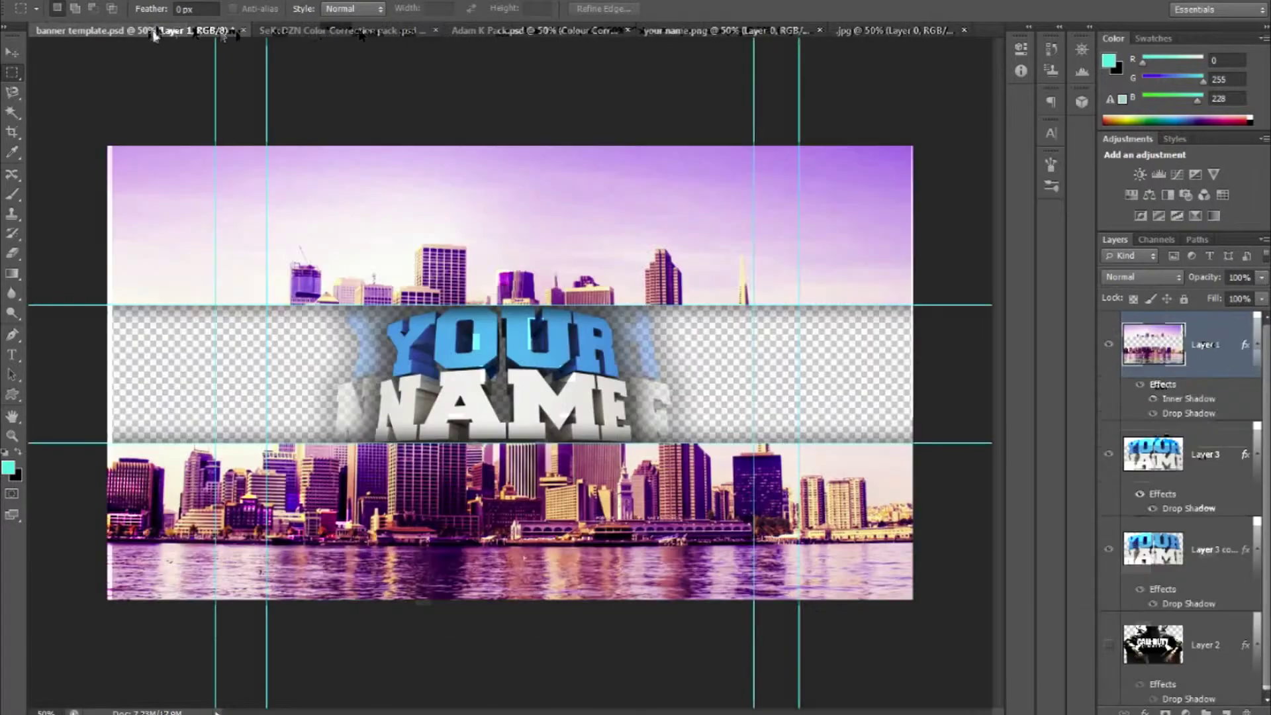
pyautogui.click(1108, 644)
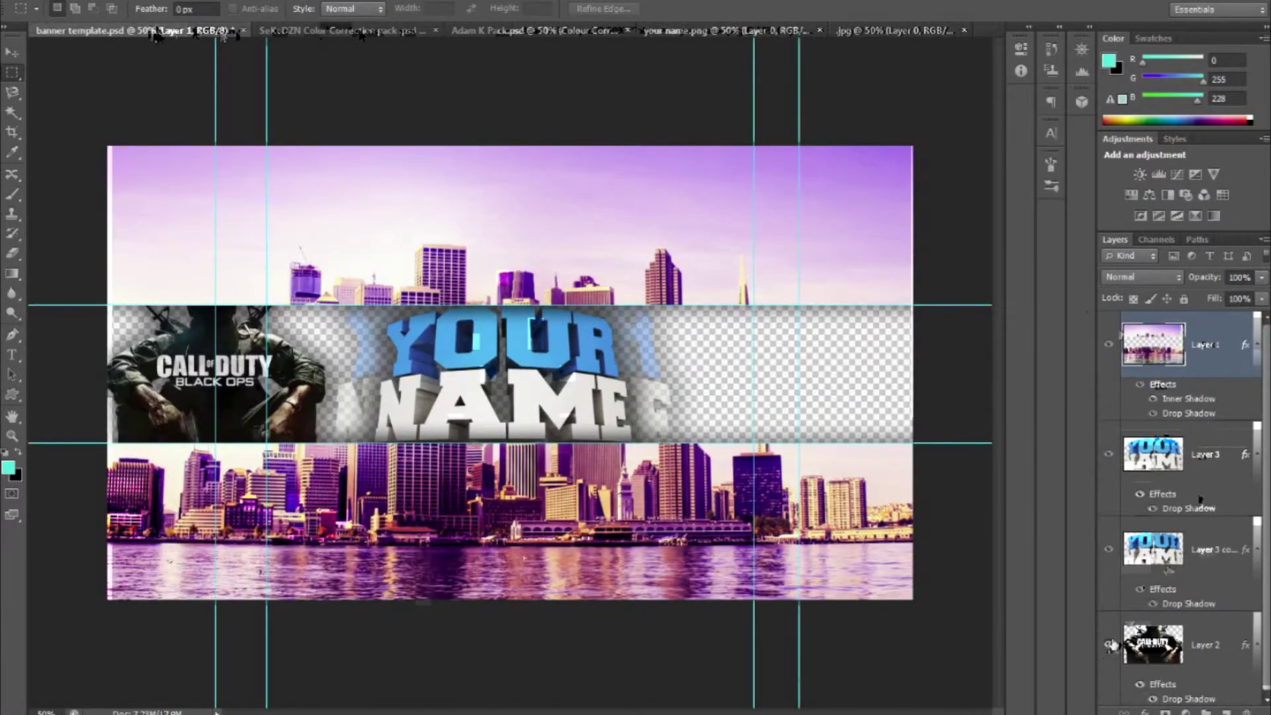
# - Switch to the browser and open the 1980 × 1080 skull image from the "call of duty" image results
pyautogui.moveTo(301, 713)
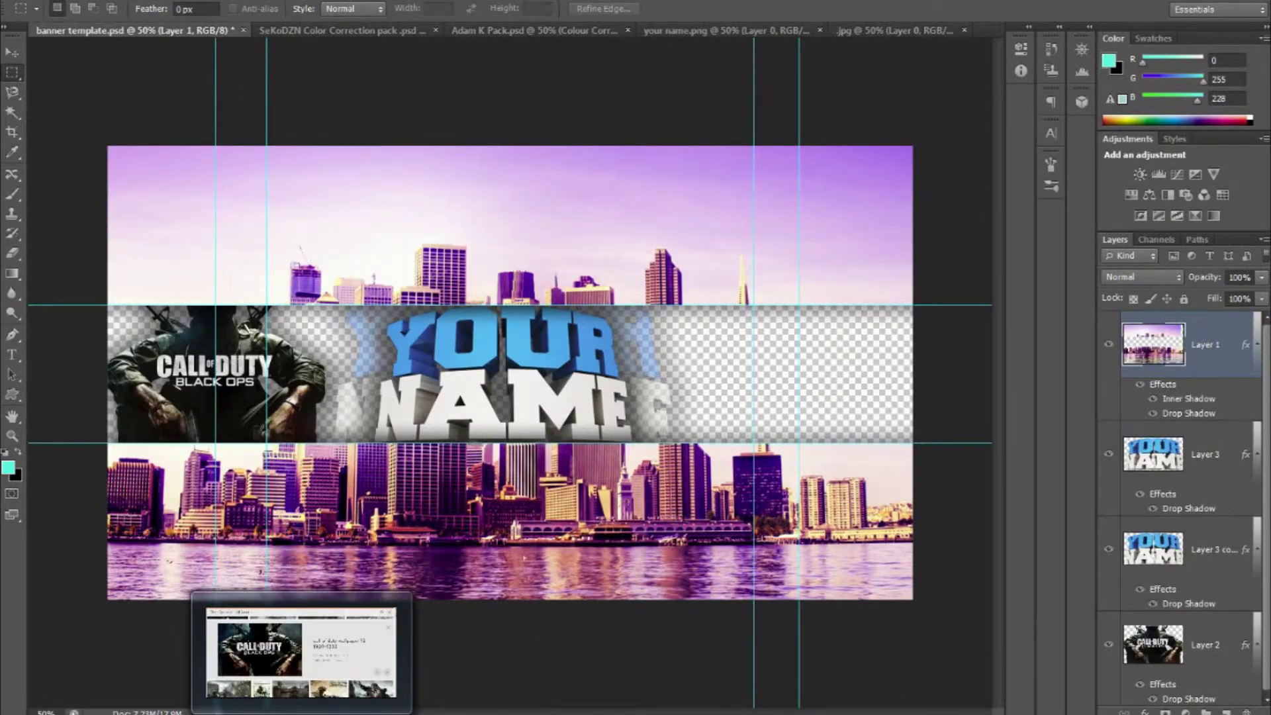
pyautogui.click(301, 652)
pyautogui.scroll(5, 386, 389)
pyautogui.scroll(-10, 458, 465)
pyautogui.scroll(10, 458, 463)
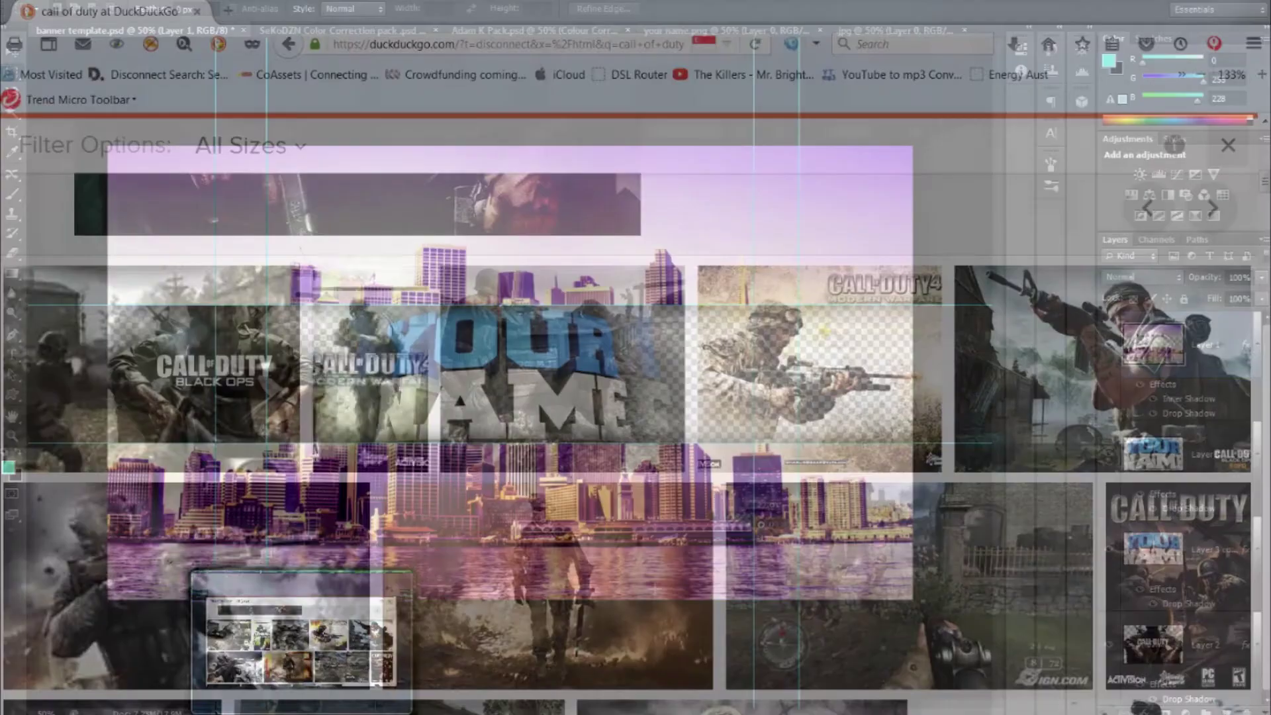
pyautogui.scroll(-5, 541, 356)
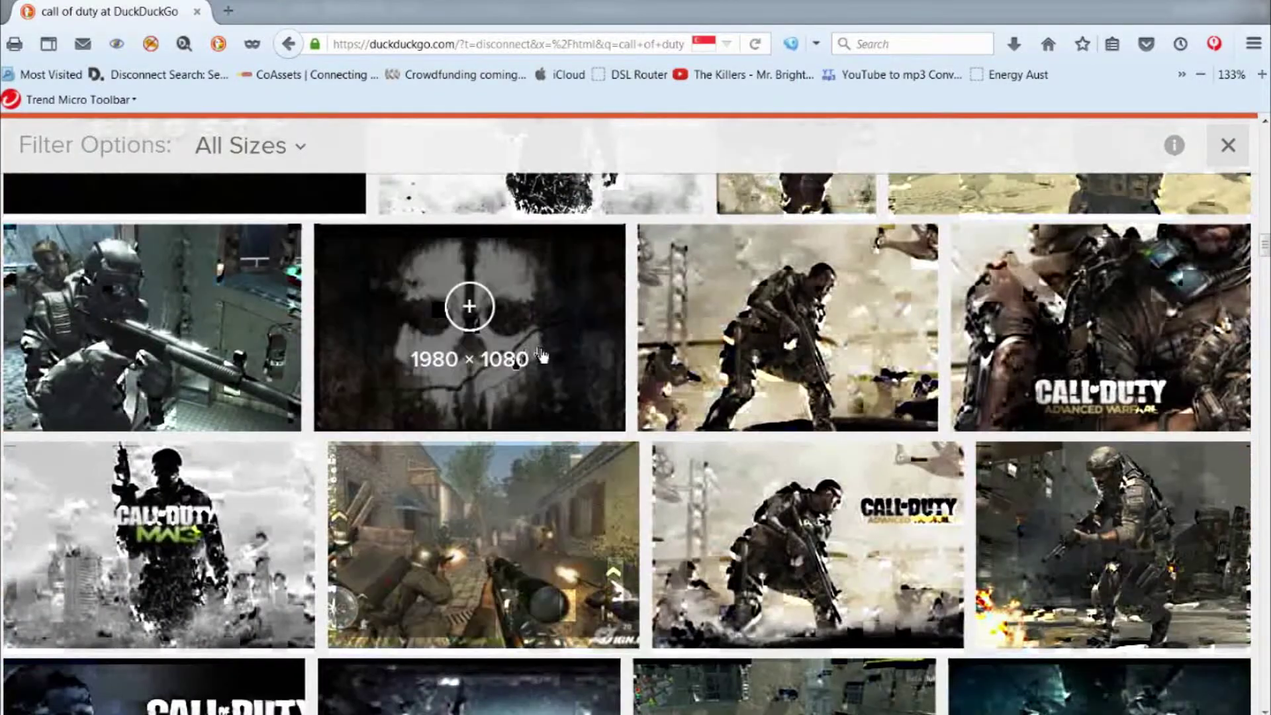
pyautogui.click(539, 355)
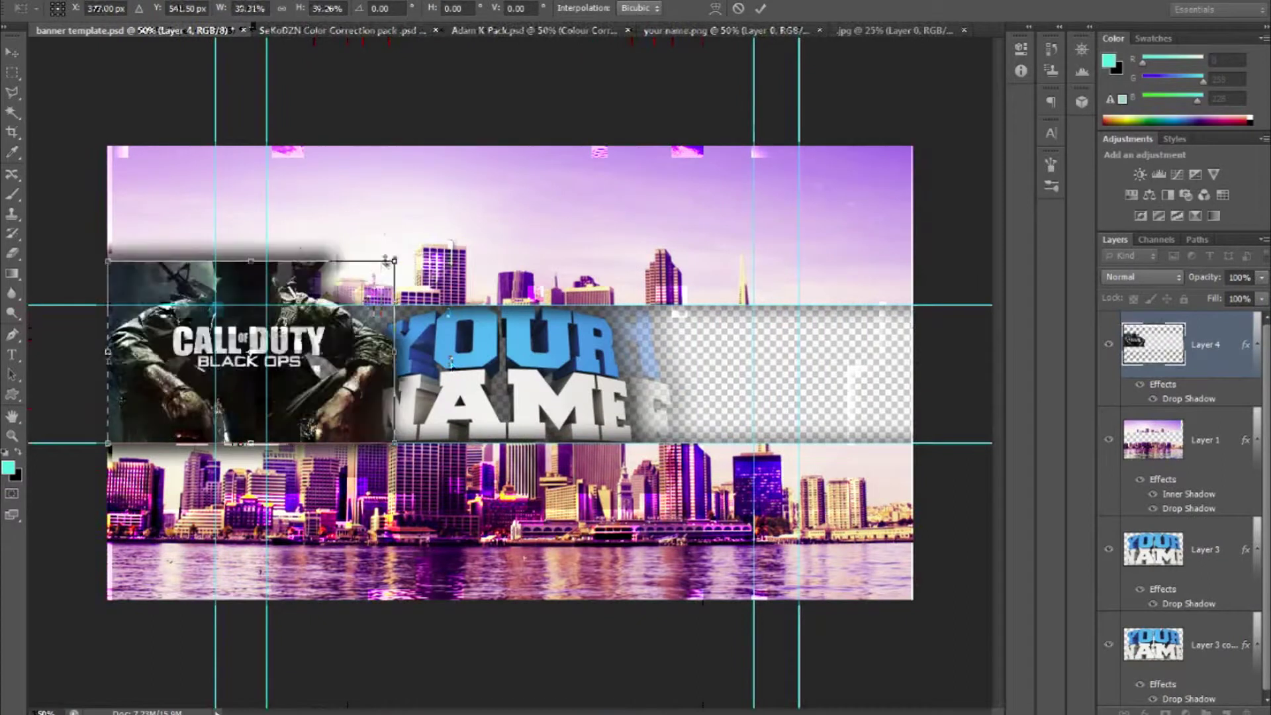
# - Scale the Call of Duty: Black Ops image to about 29.8% so it fits the band's left end
pyautogui.moveTo(327, 250); pyautogui.dragTo(324, 308)
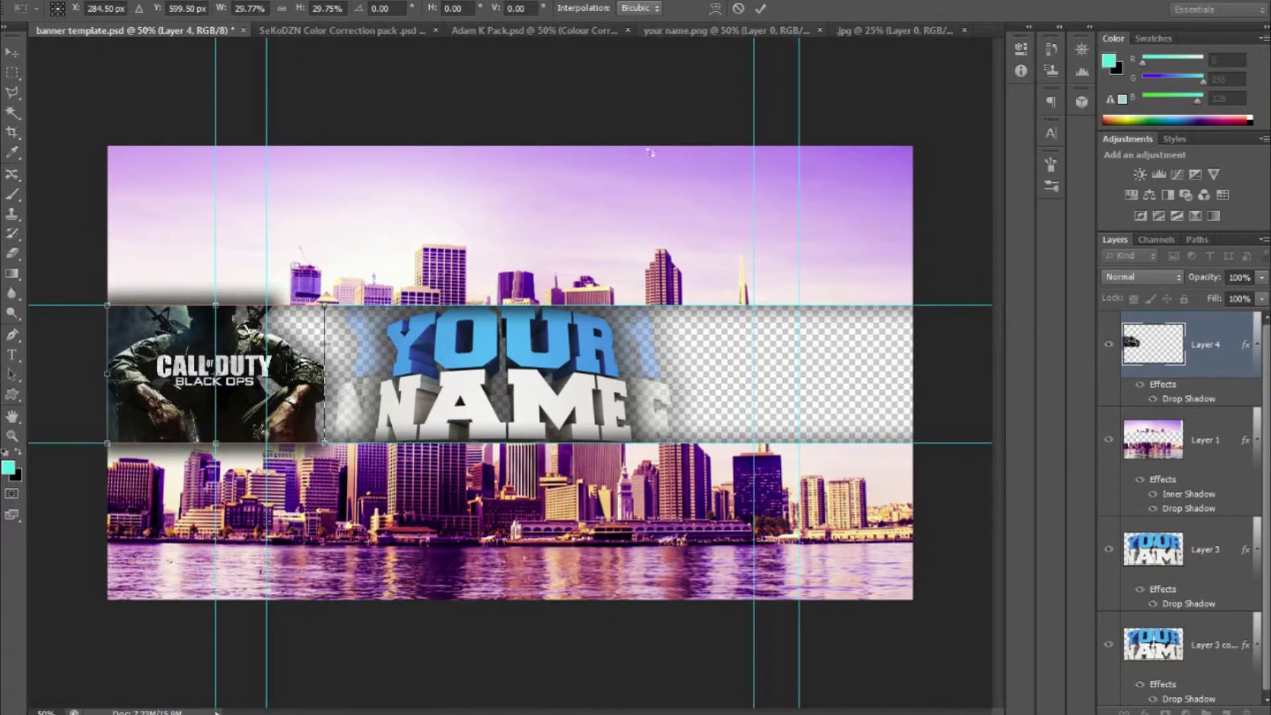
pyautogui.press('Return')
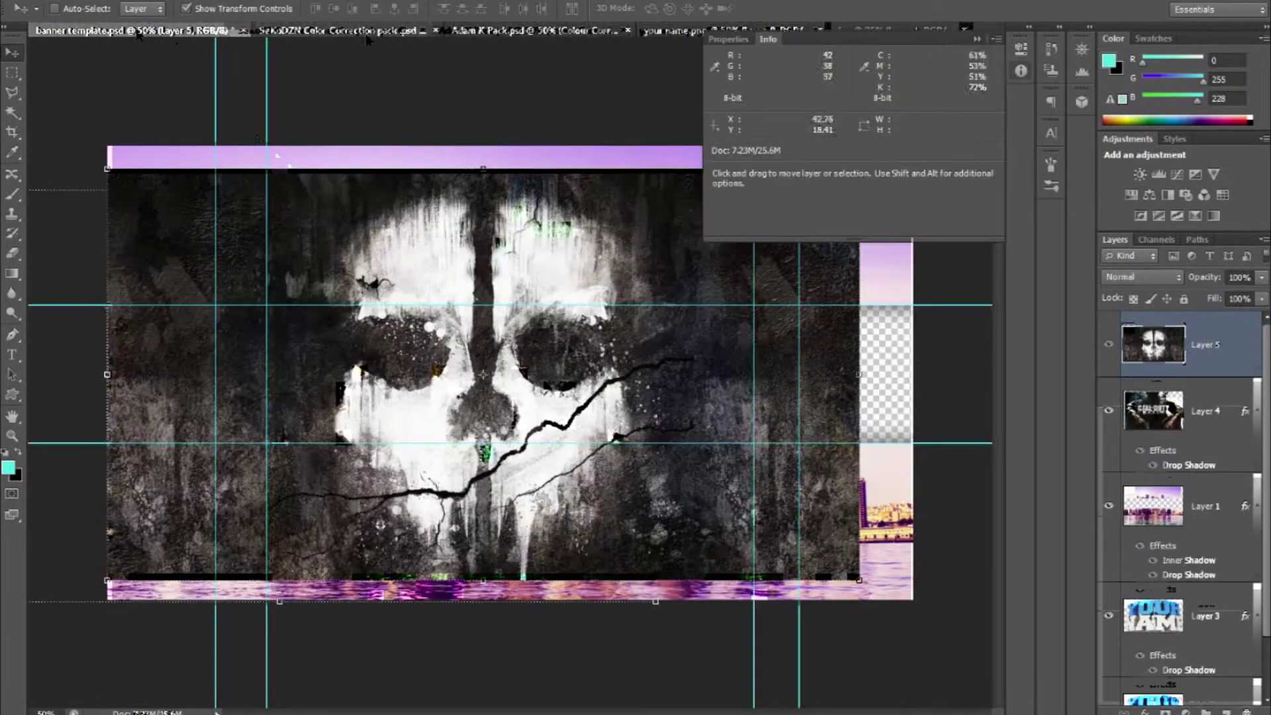
# - Scale the skull image down to the band's height and place it beside the Black Ops soldier
pyautogui.click(1021, 71)
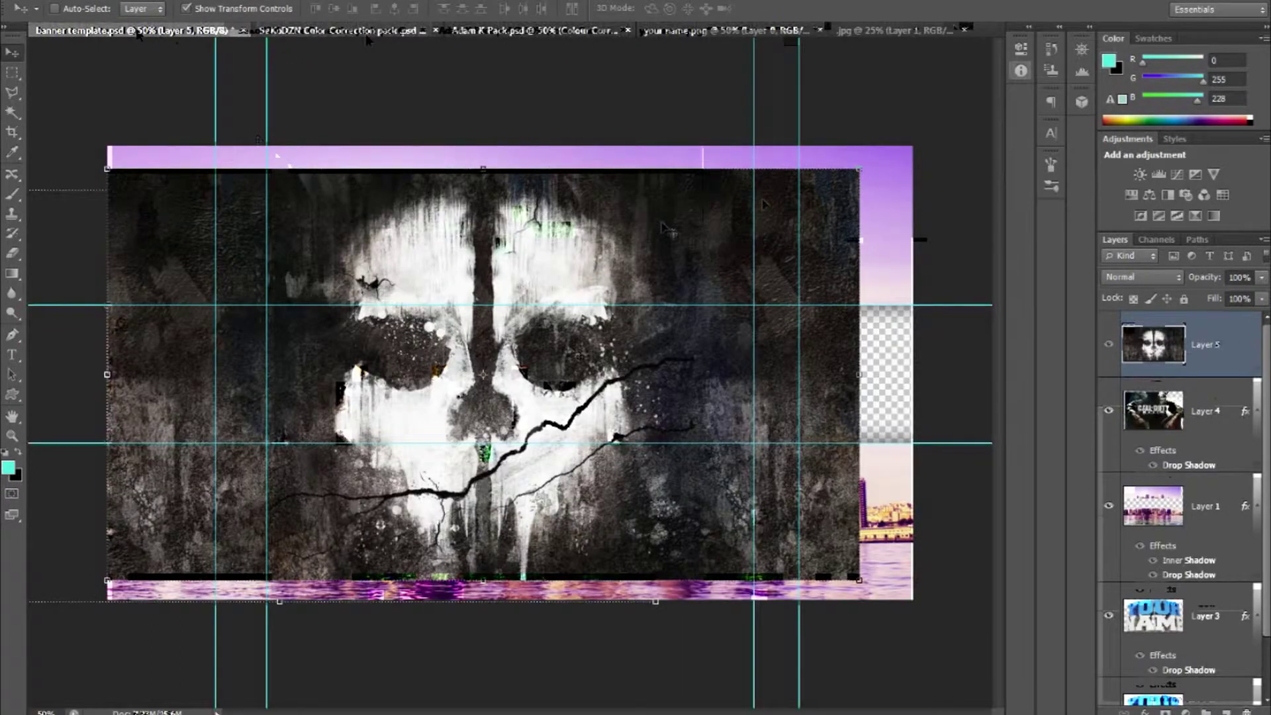
pyautogui.hotkey('ctrl', '-')
pyautogui.moveTo(742, 237); pyautogui.dragTo(452, 395)
pyautogui.moveTo(398, 455); pyautogui.dragTo(475, 364)
pyautogui.moveTo(530, 304); pyautogui.dragTo(485, 328)
pyautogui.moveTo(432, 391); pyautogui.dragTo(418, 391)
pyautogui.press('Return')
# - Move the skull layer down the layer stack, beneath the main lettering layer
pyautogui.hotkey('ctrl', '[')
pyautogui.hotkey('ctrl', '[')
pyautogui.hotkey('ctrl', '[')
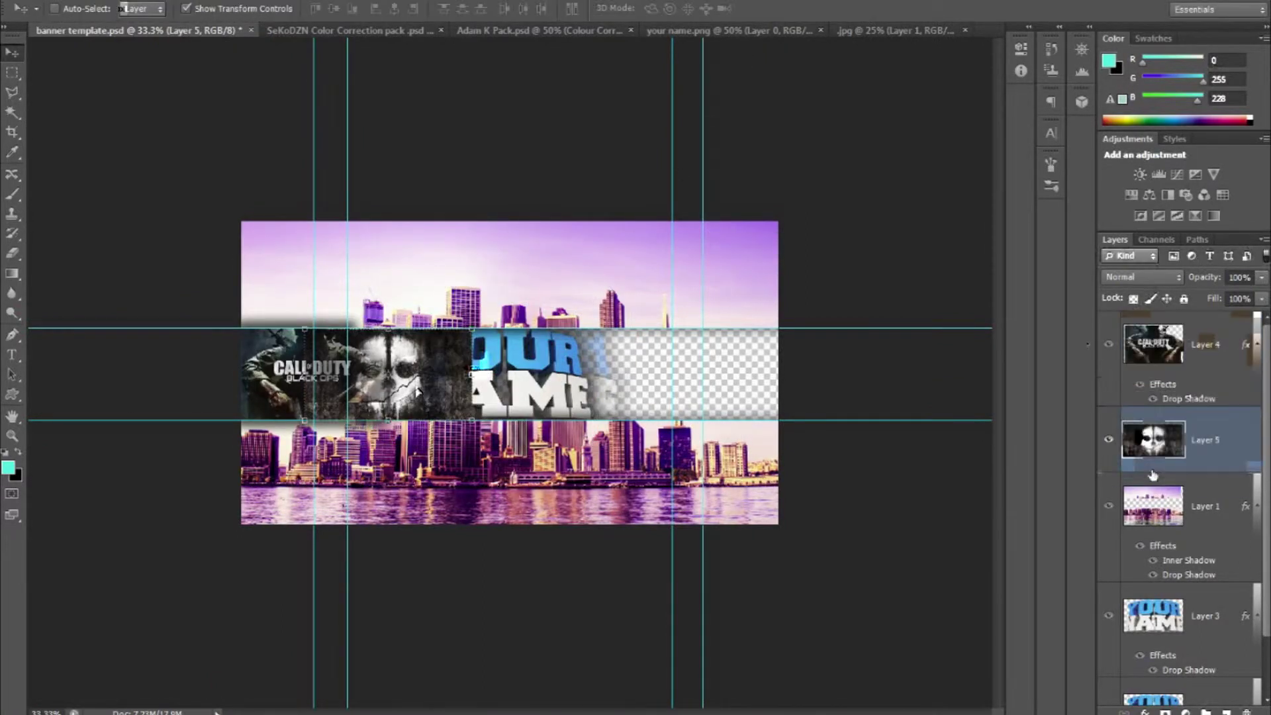
pyautogui.hotkey('ctrl', '+')
pyautogui.hotkey('ctrl', '+')
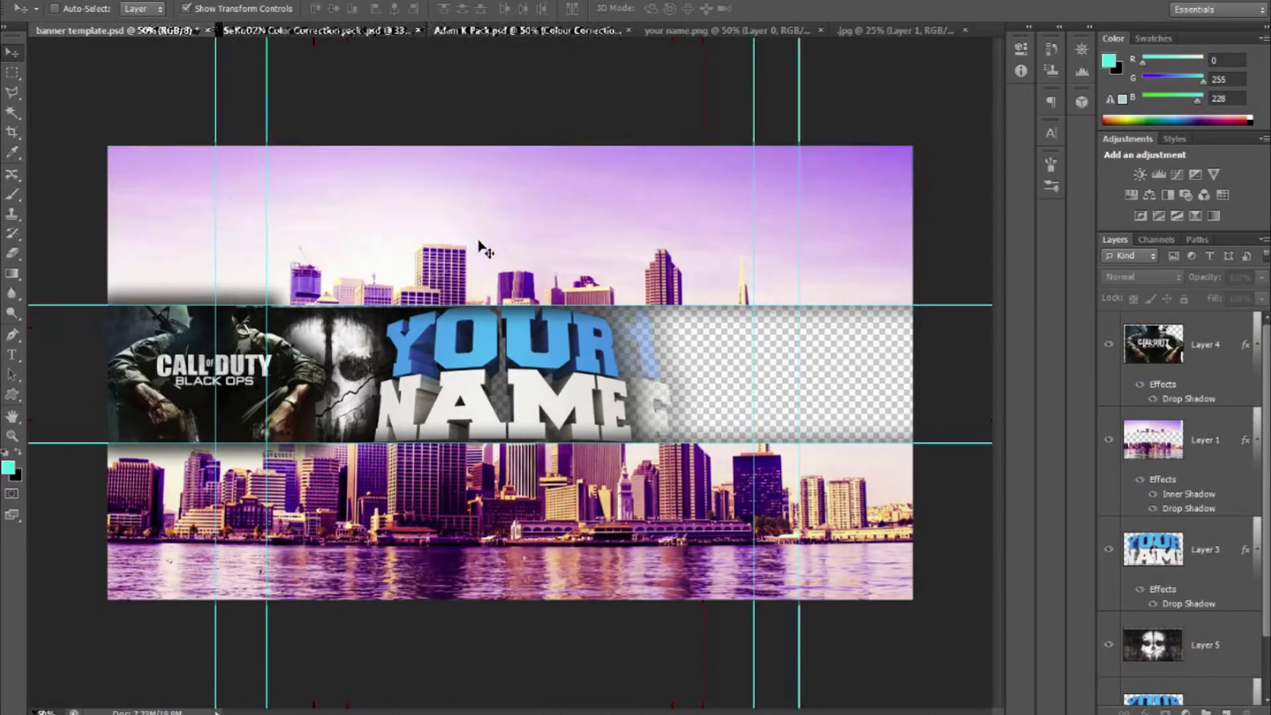
# - Stretch the skull layer to 101.52% width and 101.67% height so it fills the band
pyautogui.hotkey('ctrl', '-')
pyautogui.hotkey('ctrl', '+')
pyautogui.hotkey('ctrl', '+')
pyautogui.click(189, 264)
pyautogui.press('Return')
pyautogui.click(1206, 644)
pyautogui.moveTo(398, 240); pyautogui.dragTo(405, 236)
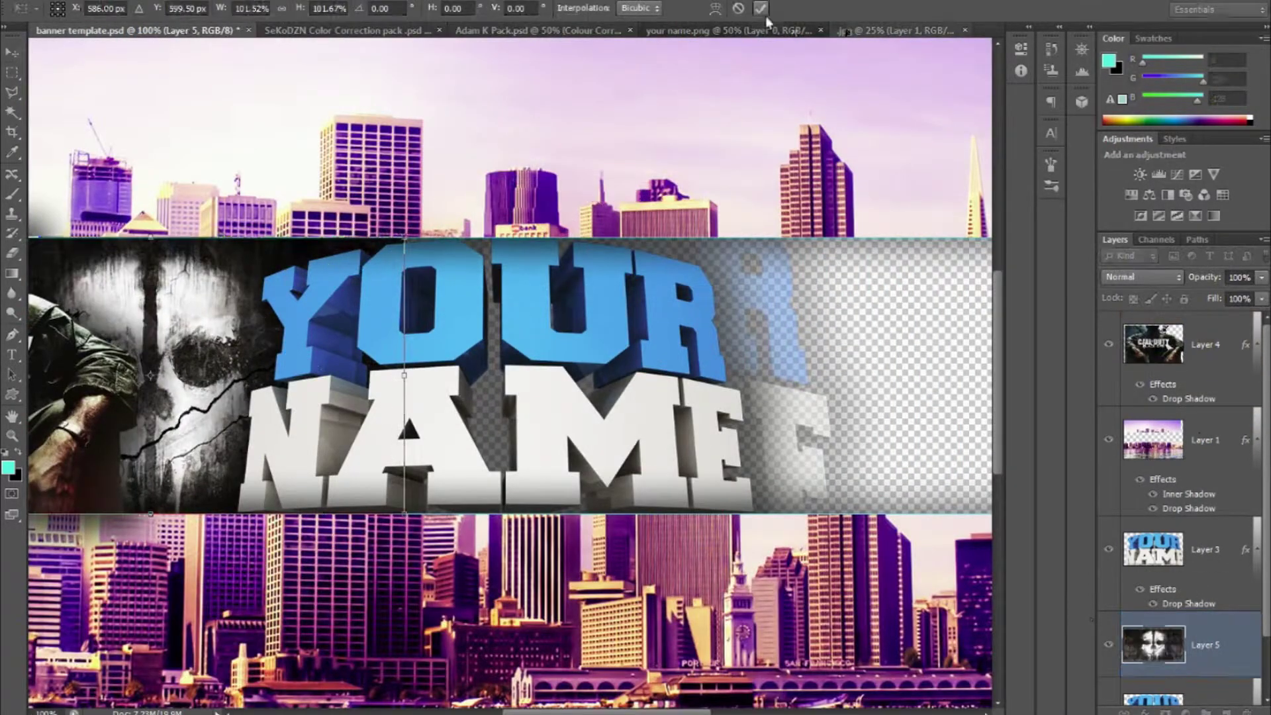
pyautogui.press('Return')
# - Choose the Eraser with a 150 px brush at 100% flow for the skull layer
pyautogui.press('e')
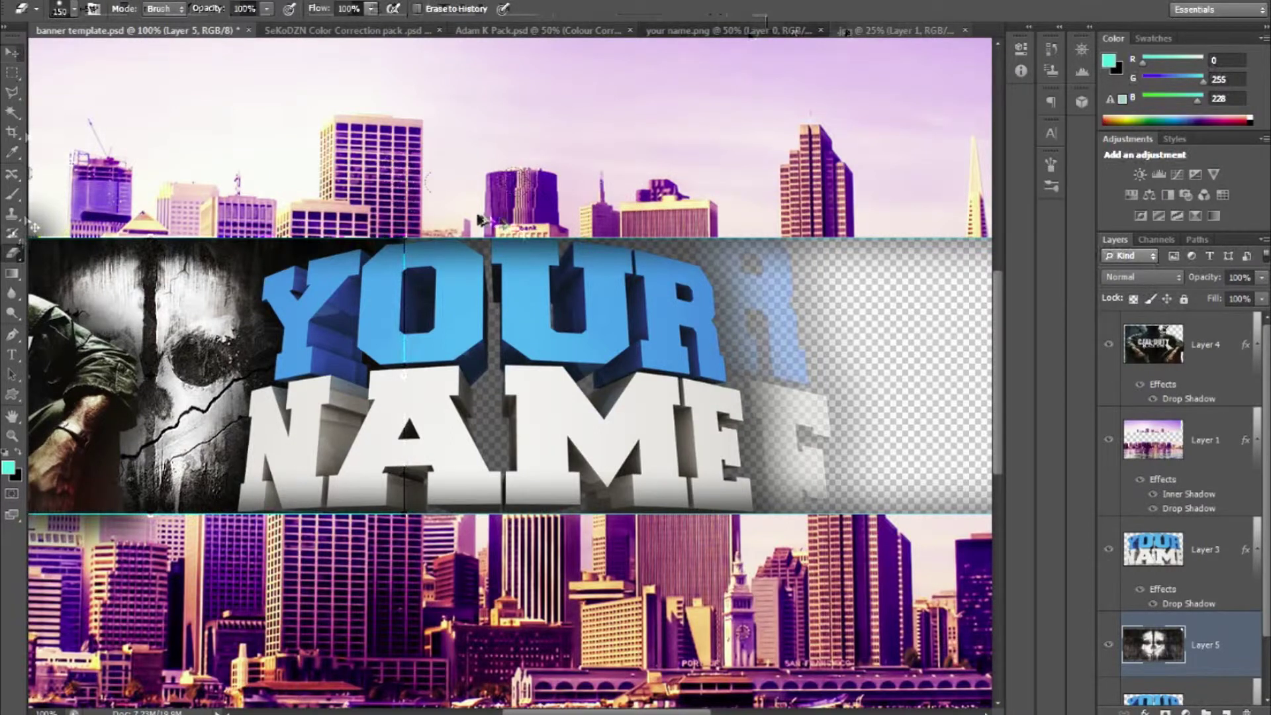
pyautogui.rightClick(441, 180)
pyautogui.click(394, 168)
pyautogui.hotkey('ctrl', '-')
pyautogui.hotkey('ctrl', '-')
pyautogui.hotkey('ctrl', '-')
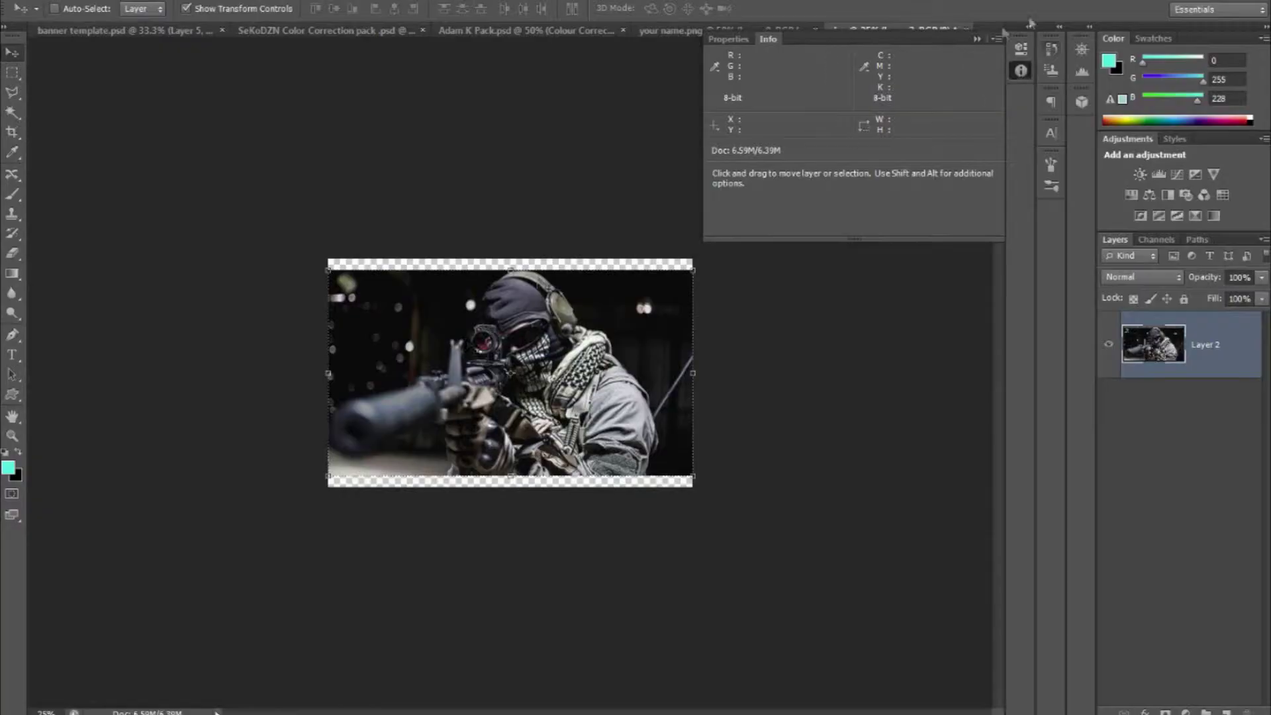
pyautogui.rightClick(10, 91)
pyautogui.click(81, 121)
pyautogui.hotkey('ctrl', '+')
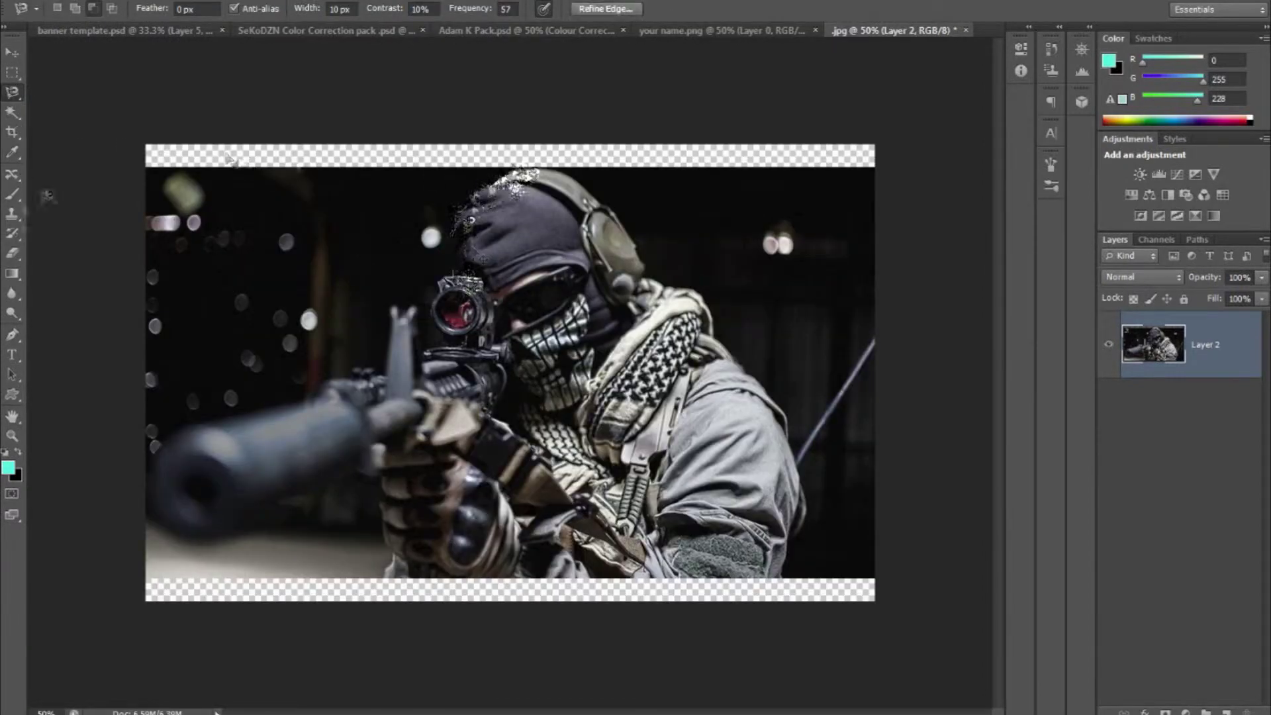
# - Erase the dark background beside the masked sniper's head with the Eraser
pyautogui.click(17, 253)
pyautogui.moveTo(395, 197)
pyautogui.mouseDown()
pyautogui.moveTo(252, 206)
pyautogui.moveTo(384, 215)
pyautogui.moveTo(191, 351)
pyautogui.moveTo(430, 182)
pyautogui.mouseUp()
pyautogui.hotkey('ctrl', '+')
pyautogui.moveTo(352, 102); pyautogui.dragTo(199, 184)
# - Erase the background around the muzzle and along the upper edge of the rifle barrel with an 80 px brush
pyautogui.scroll(-1, 199, 185)
pyautogui.moveTo(554, 712); pyautogui.dragTo(408, 713)
pyautogui.moveTo(427, 384); pyautogui.dragTo(414, 510)
pyautogui.moveTo(420, 432)
pyautogui.mouseDown()
pyautogui.moveTo(493, 433)
pyautogui.moveTo(639, 361)
pyautogui.moveTo(529, 425)
pyautogui.mouseUp()
pyautogui.moveTo(516, 713); pyautogui.dragTo(560, 712)
pyautogui.moveTo(546, 315); pyautogui.dragTo(415, 348)
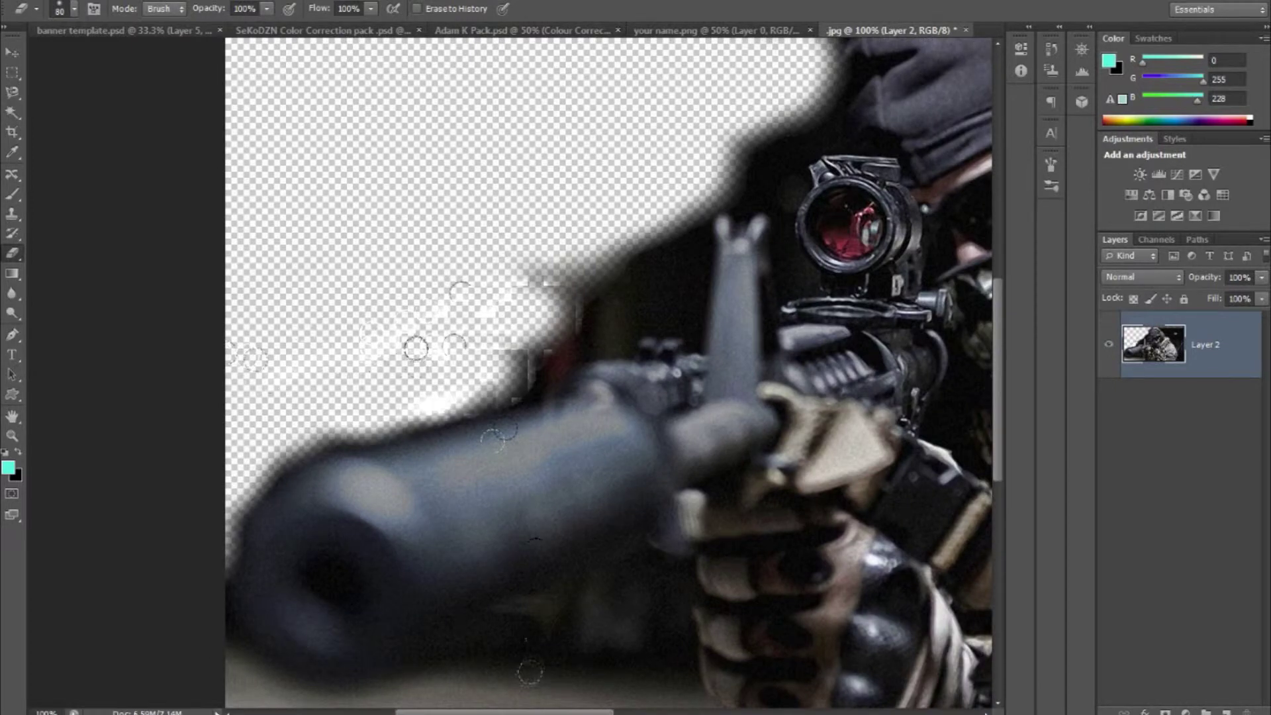
# - Erase the dark background above the rifle barrel, around the front sight and beside the sniper's hood
pyautogui.moveTo(536, 713); pyautogui.dragTo(564, 713)
pyautogui.moveTo(388, 318)
pyautogui.mouseDown()
pyautogui.moveTo(473, 299)
pyautogui.moveTo(461, 304)
pyautogui.moveTo(553, 193)
pyautogui.mouseUp()
pyautogui.scroll(1, 553, 193)
pyautogui.moveTo(619, 235); pyautogui.dragTo(675, 179)
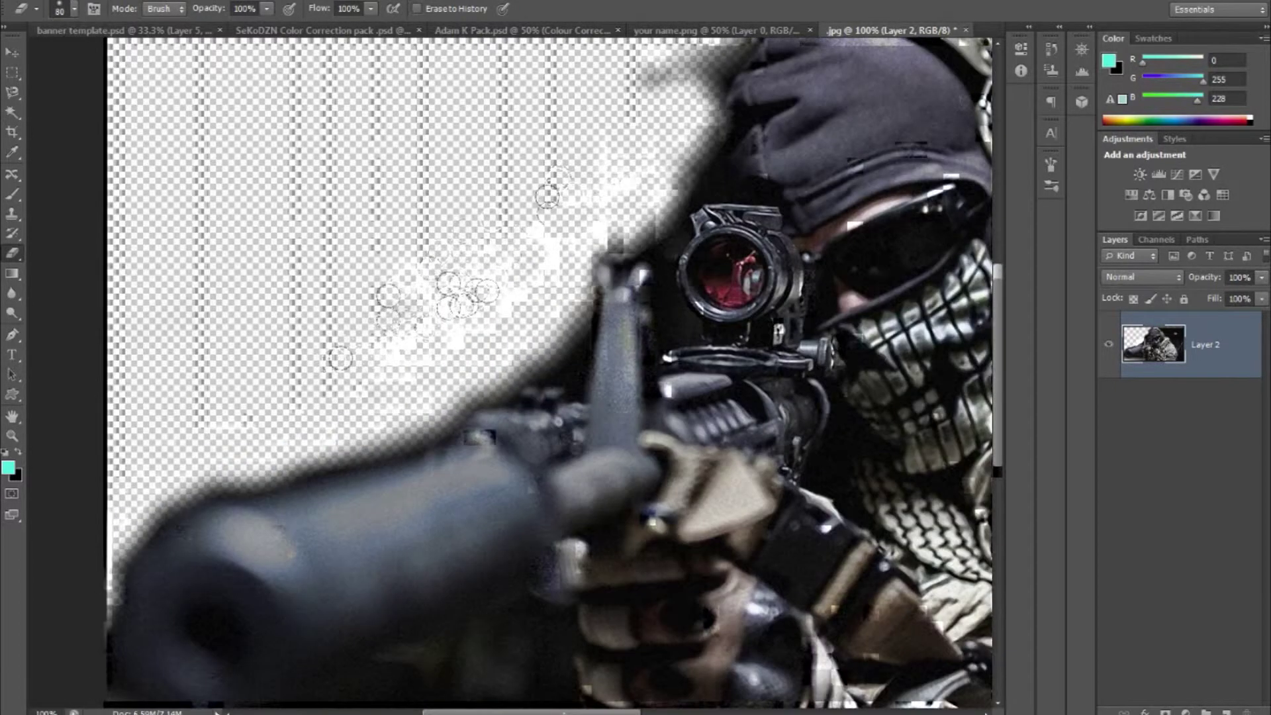
pyautogui.scroll(3, 655, 166)
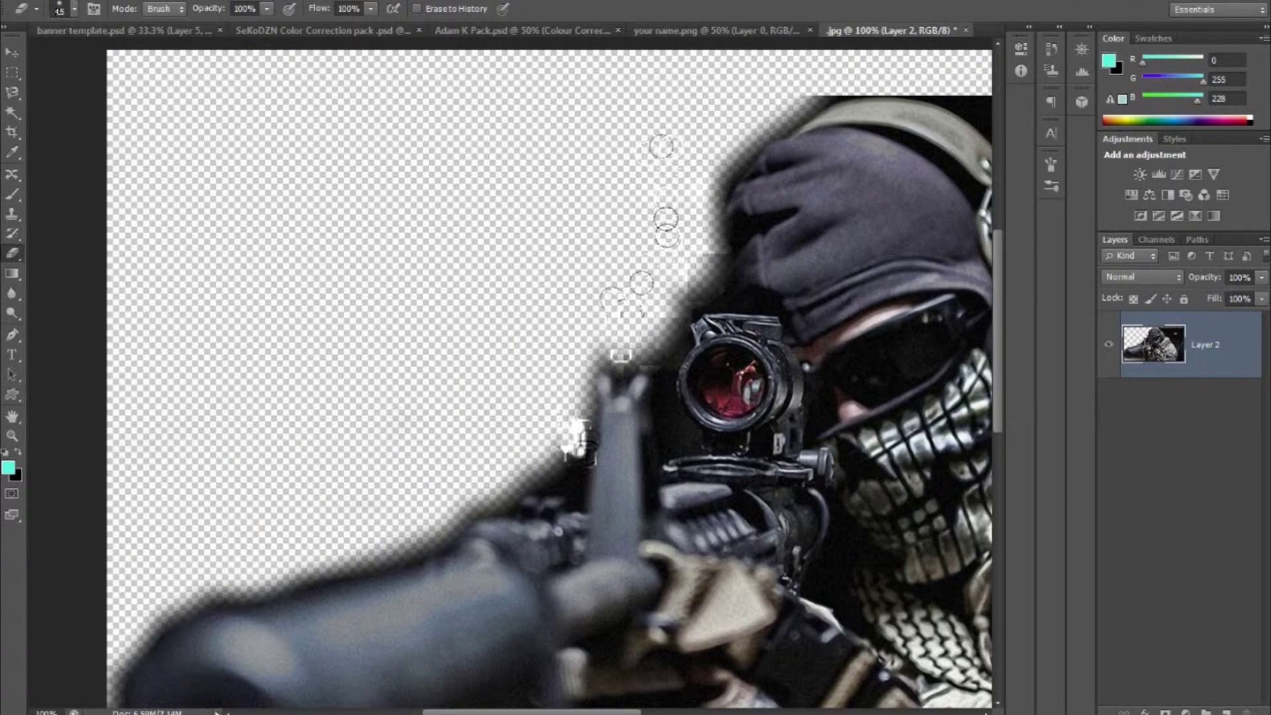
pyautogui.moveTo(585, 514); pyautogui.dragTo(593, 442)
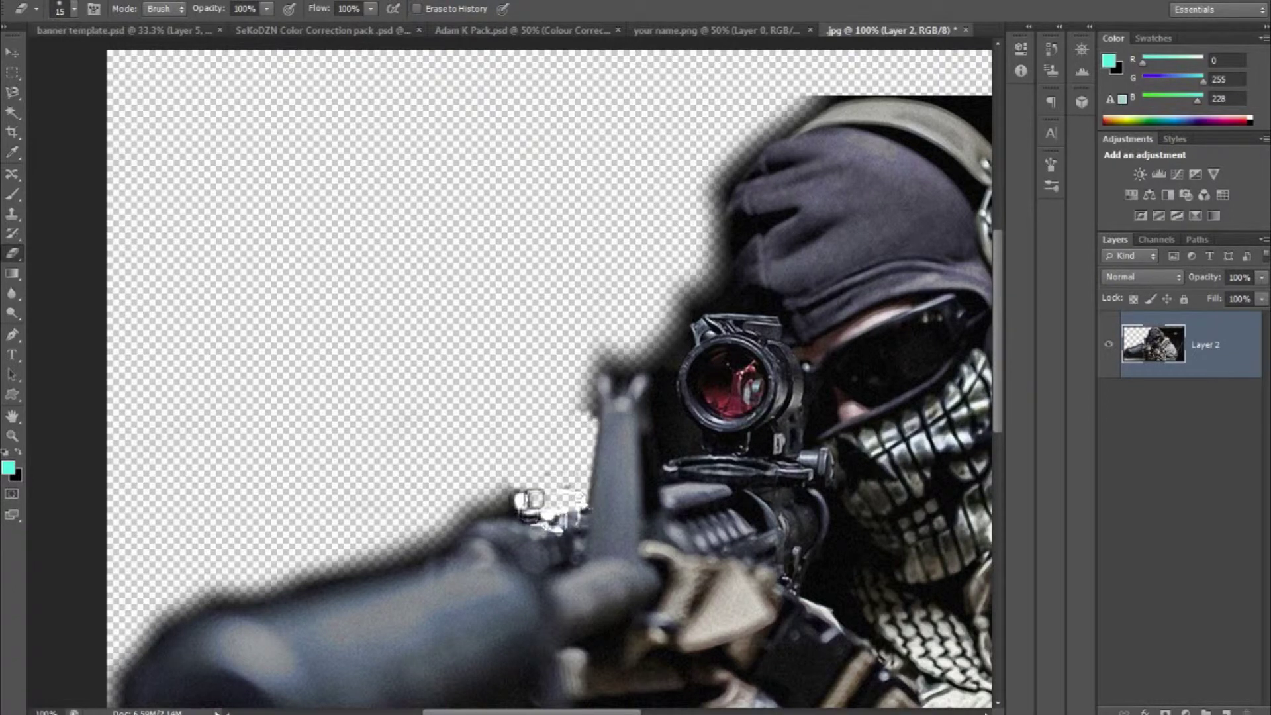
# - Erase the remaining dark fringe along the top of the receiver and barrel with a 15 px Eraser
pyautogui.moveTo(611, 711); pyautogui.dragTo(594, 711)
pyautogui.moveTo(628, 506)
pyautogui.mouseDown()
pyautogui.moveTo(530, 510)
pyautogui.moveTo(625, 489)
pyautogui.mouseUp()
pyautogui.scroll(-1, 531, 510)
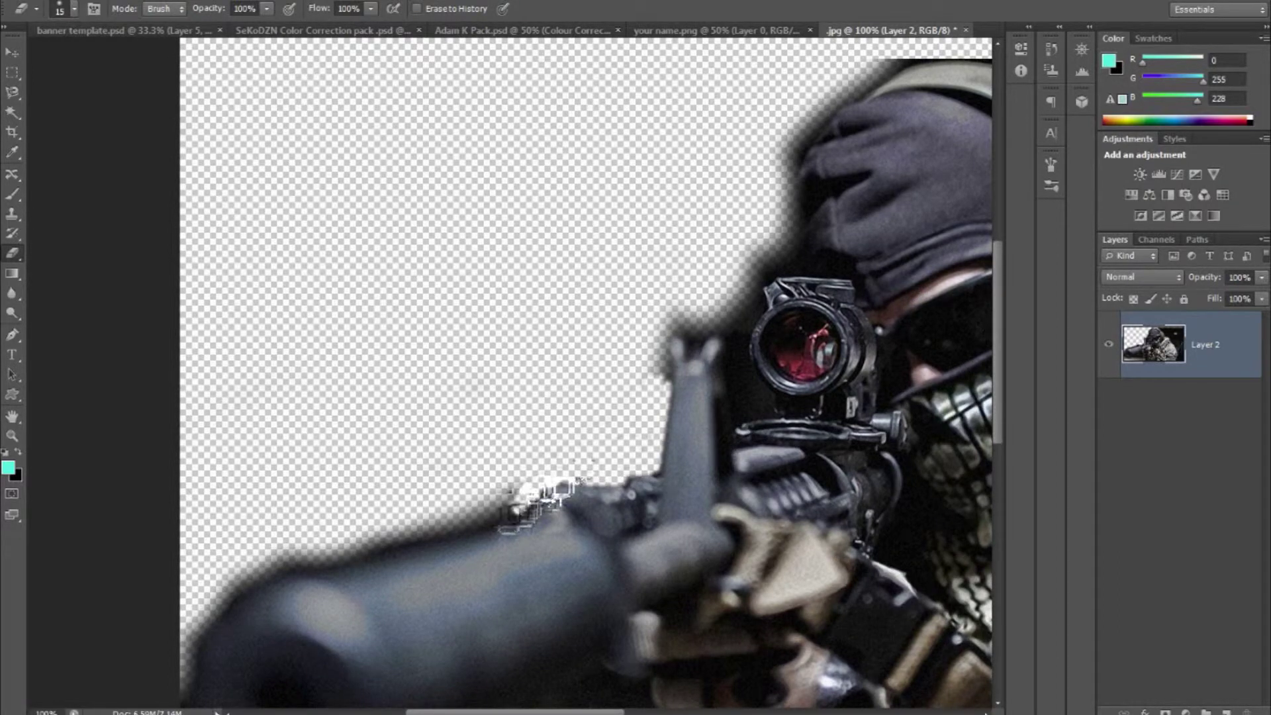
pyautogui.scroll(-1, 529, 503)
pyautogui.moveTo(529, 482); pyautogui.dragTo(374, 509)
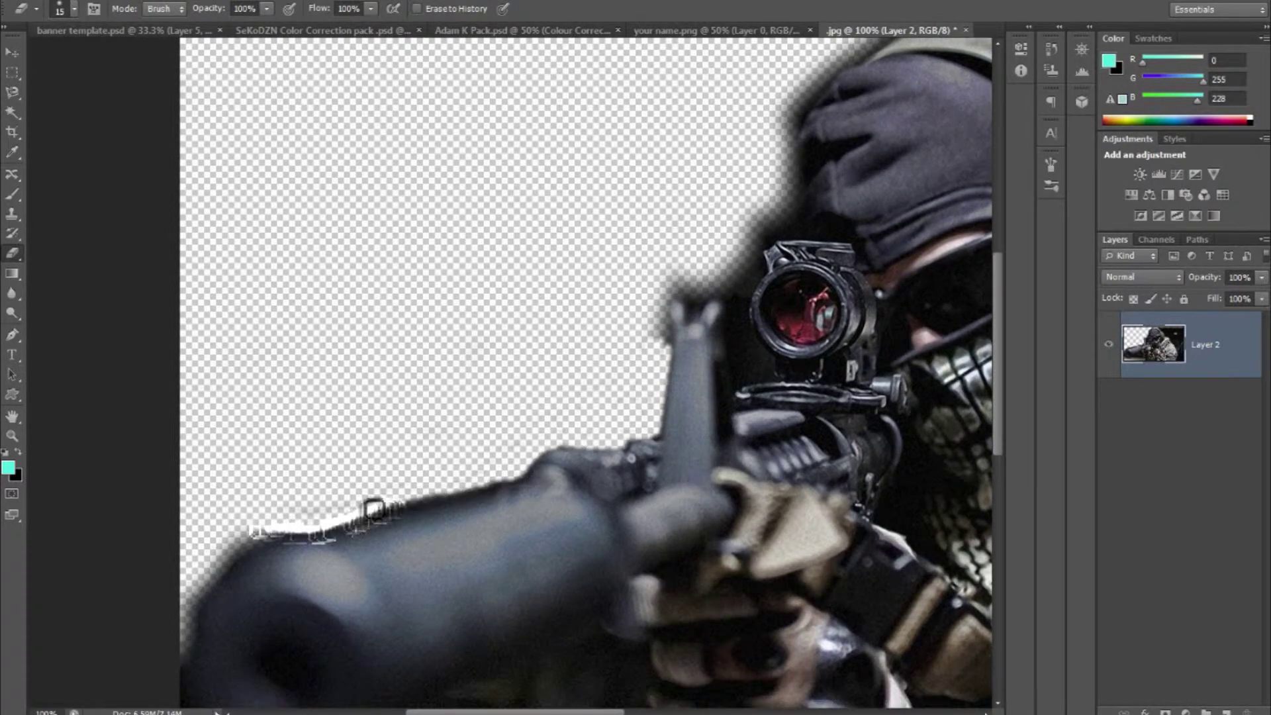
pyautogui.hscroll(-3, 487, 483)
pyautogui.scroll(-1, 322, 561)
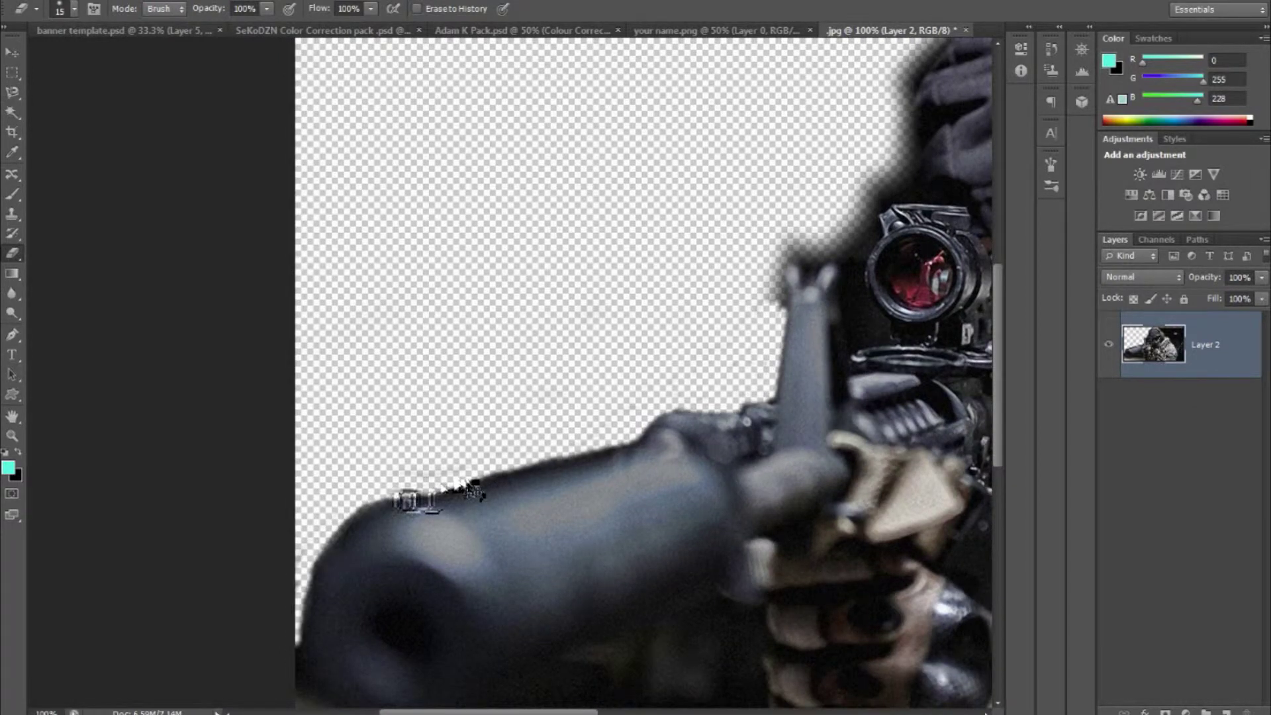
pyautogui.scroll(-2, 563, 428)
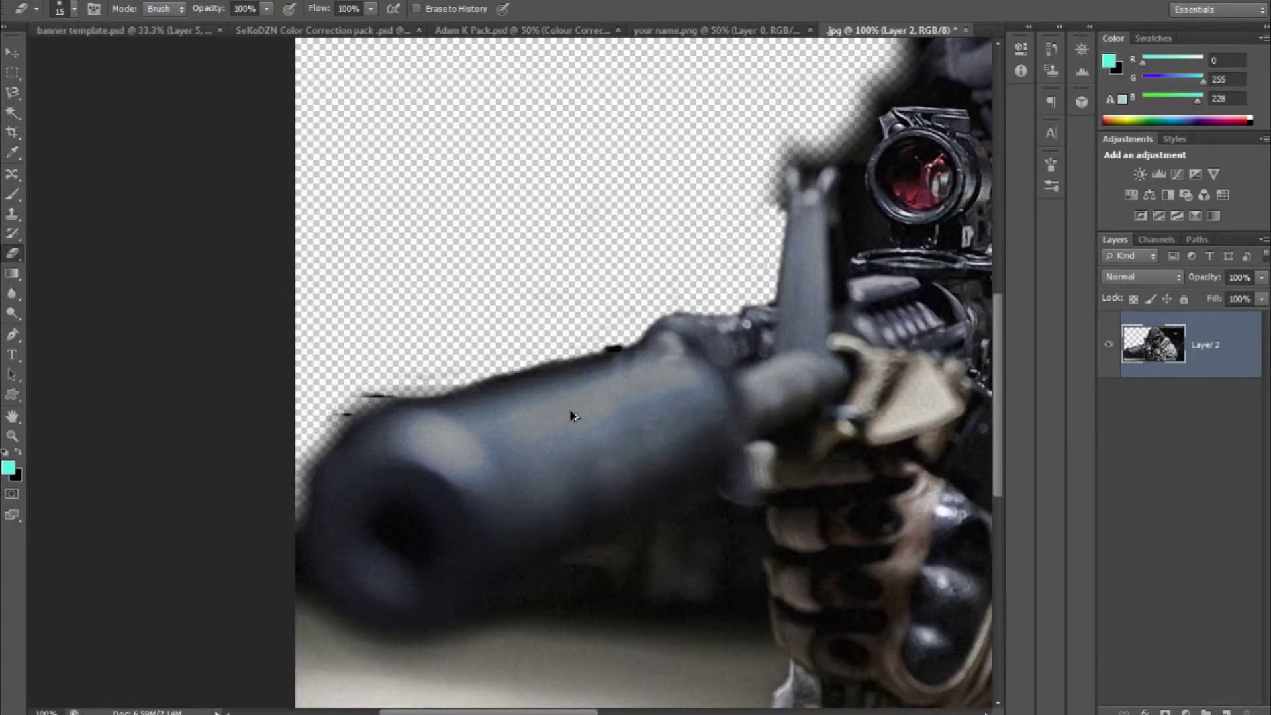
# - Restore the erased background and try the Magnetic Lasso and a 250 px Eraser on the full sniper picture
pyautogui.hotkey('ctrl', '-')
pyautogui.hotkey('ctrl', '-')
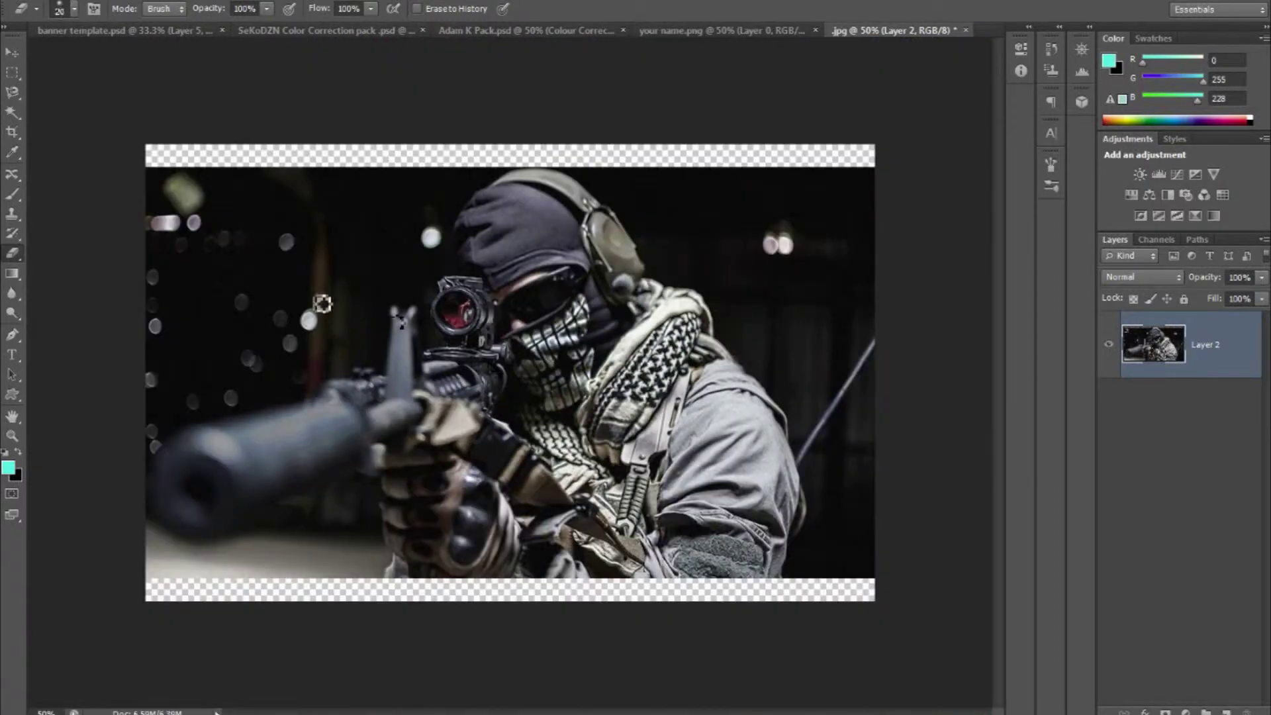
pyautogui.rightClick(261, 259)
pyautogui.click(207, 190)
pyautogui.click(13, 92)
pyautogui.click(294, 214)
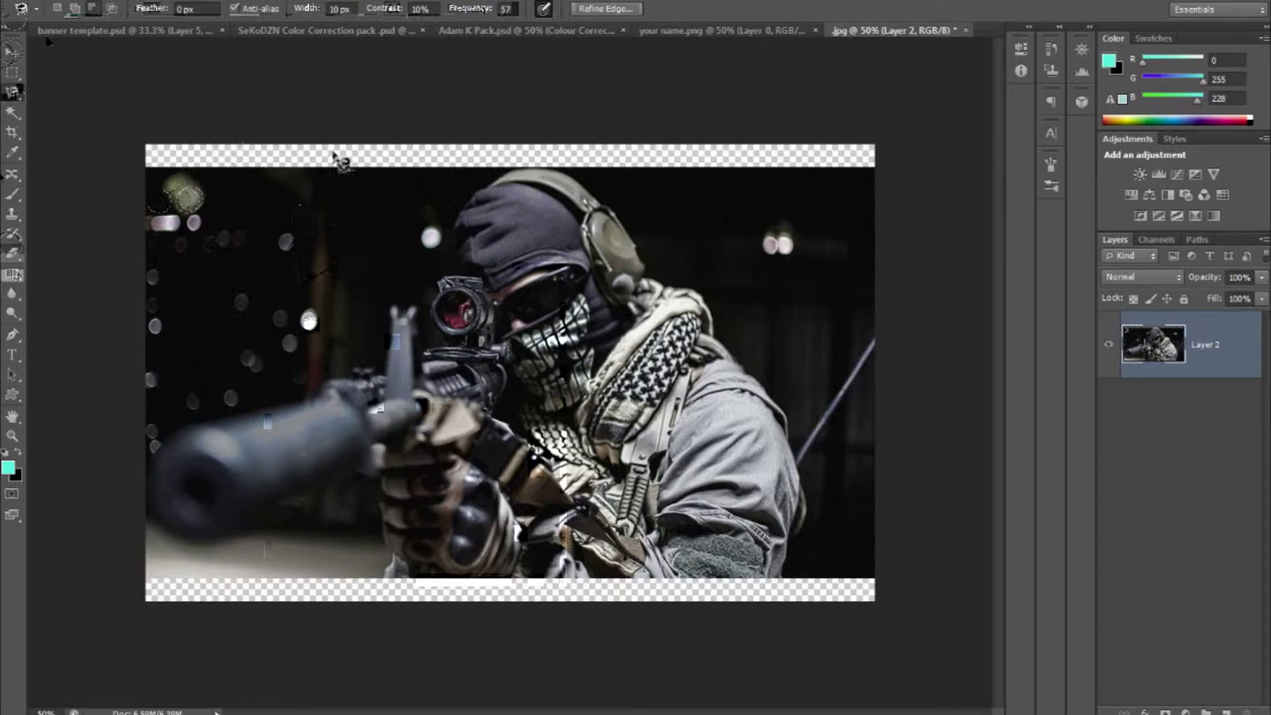
pyautogui.press('e')
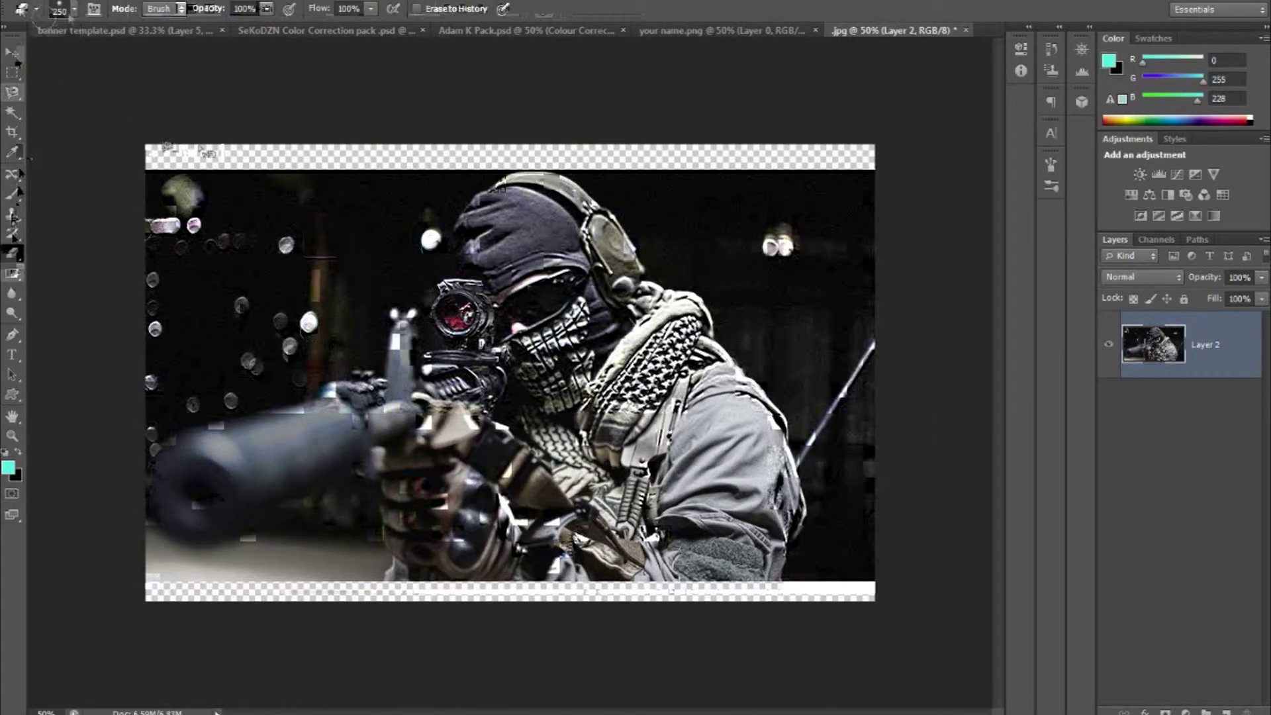
# - Close the sniper image file without saving and place the original sniper picture in a new document
pyautogui.click(966, 31)
pyautogui.click(630, 263)
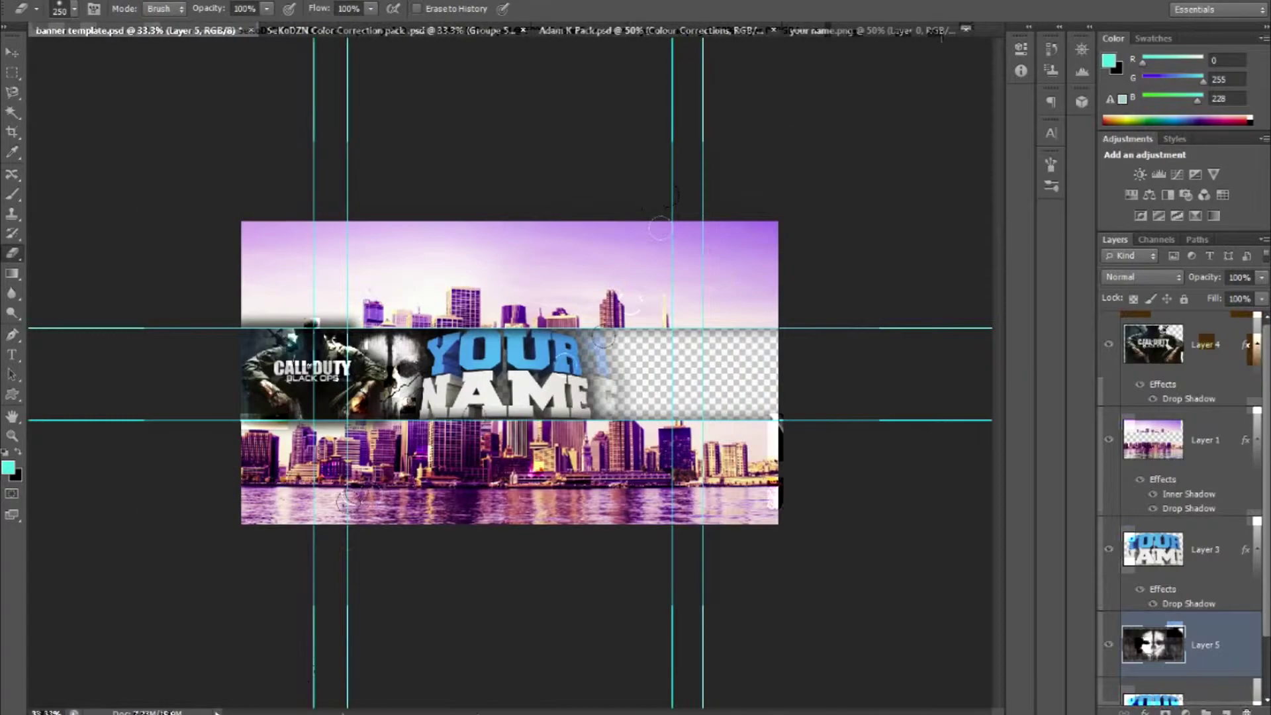
pyautogui.click(860, 31)
pyautogui.click(39, 1)
pyautogui.click(50, 8)
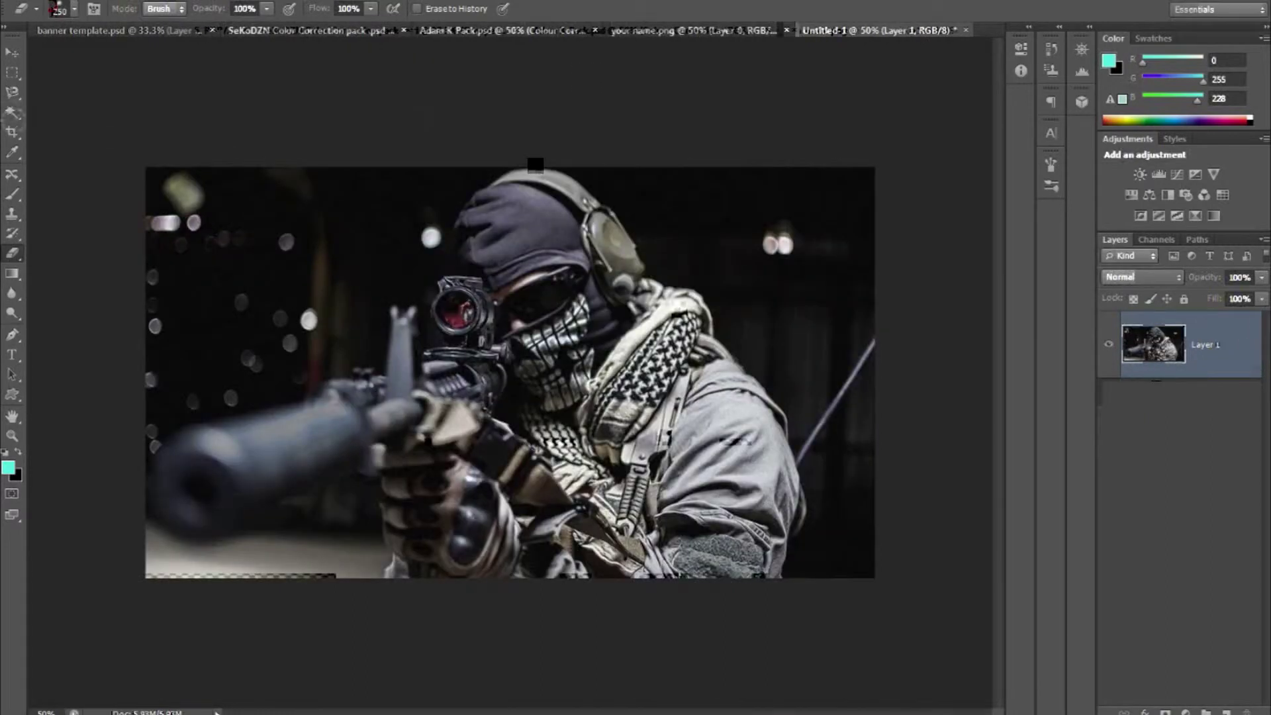
# - Try to remove the dark background beside the sniper with a 250 px Eraser and a Magnetic Lasso outline
pyautogui.moveTo(248, 271); pyautogui.dragTo(156, 361)
pyautogui.moveTo(292, 562); pyautogui.dragTo(218, 568)
pyautogui.hotkey('ctrl', 'z')
pyautogui.click(12, 91)
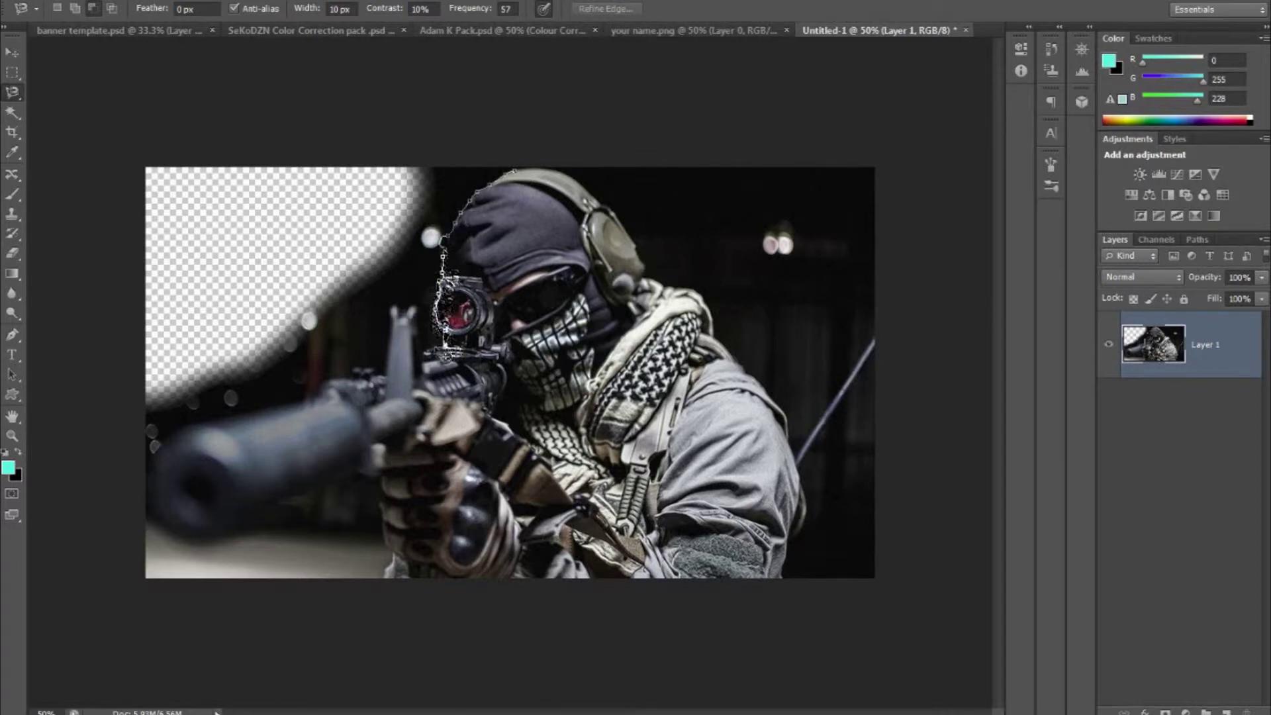
pyautogui.hotkey('ctrl', 'z')
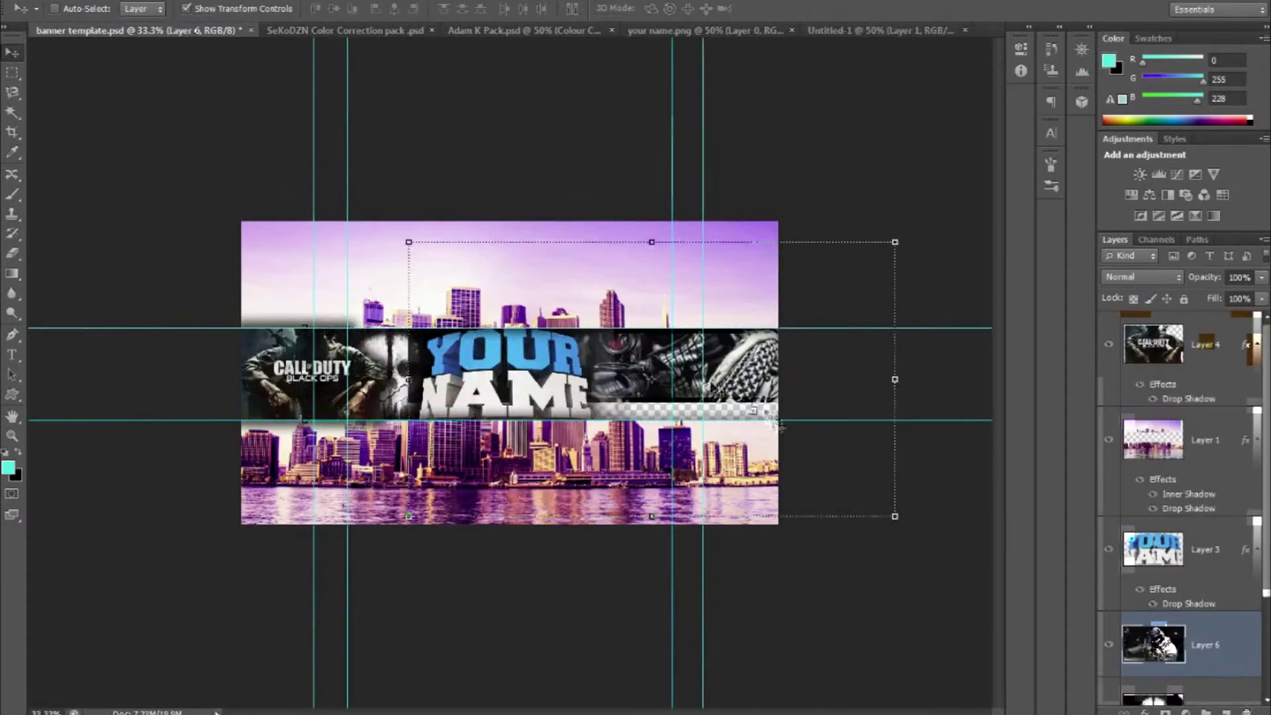
# - Scale the sniper layer in the banner to 46.72% width and 46.67% height and place it beside the lettering
pyautogui.moveTo(712, 386); pyautogui.dragTo(730, 394)
pyautogui.moveTo(912, 248); pyautogui.dragTo(695, 373)
pyautogui.moveTo(652, 400); pyautogui.dragTo(755, 321)
pyautogui.moveTo(776, 266); pyautogui.dragTo(786, 307)
pyautogui.moveTo(723, 373); pyautogui.dragTo(723, 369)
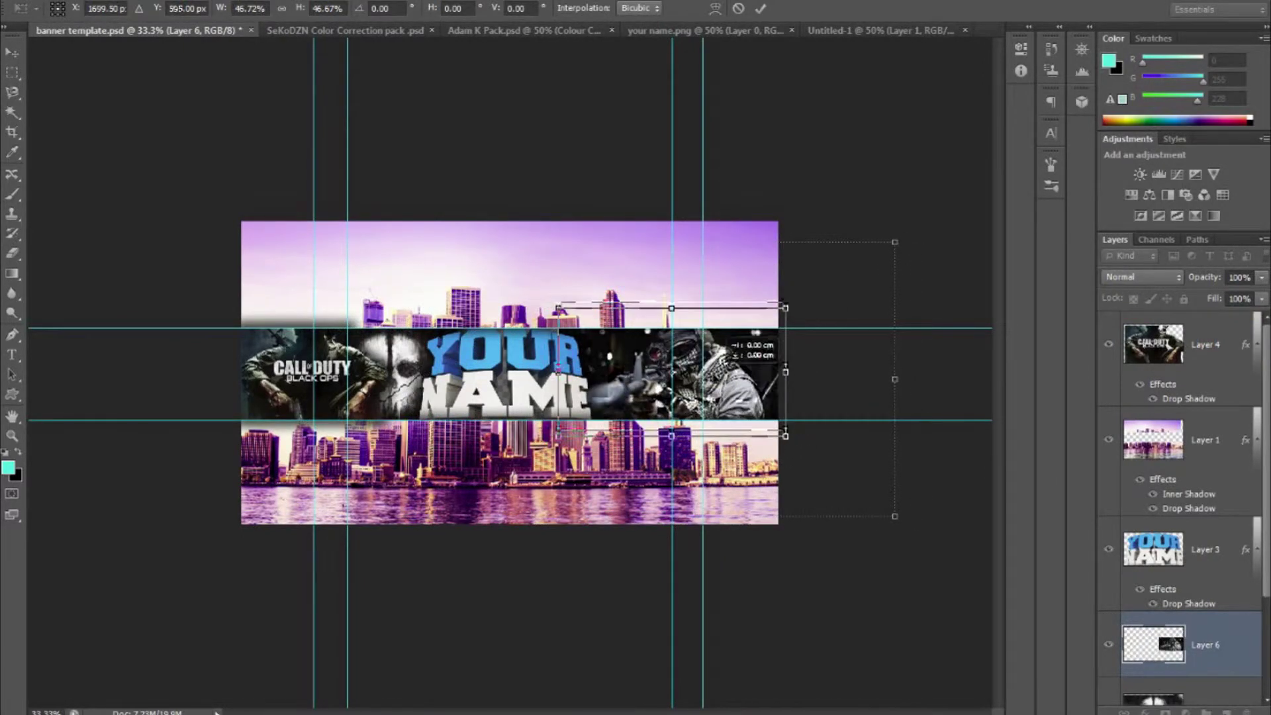
# - Rotate the sniper layer slightly clockwise, then enlarge it to 111.57% width and 111.66% height within the band
pyautogui.moveTo(799, 303); pyautogui.dragTo(806, 320)
pyautogui.moveTo(730, 386)
pyautogui.mouseDown()
pyautogui.moveTo(740, 397)
pyautogui.moveTo(708, 397)
pyautogui.mouseUp()
pyautogui.click(761, 9)
pyautogui.moveTo(780, 452); pyautogui.dragTo(807, 472)
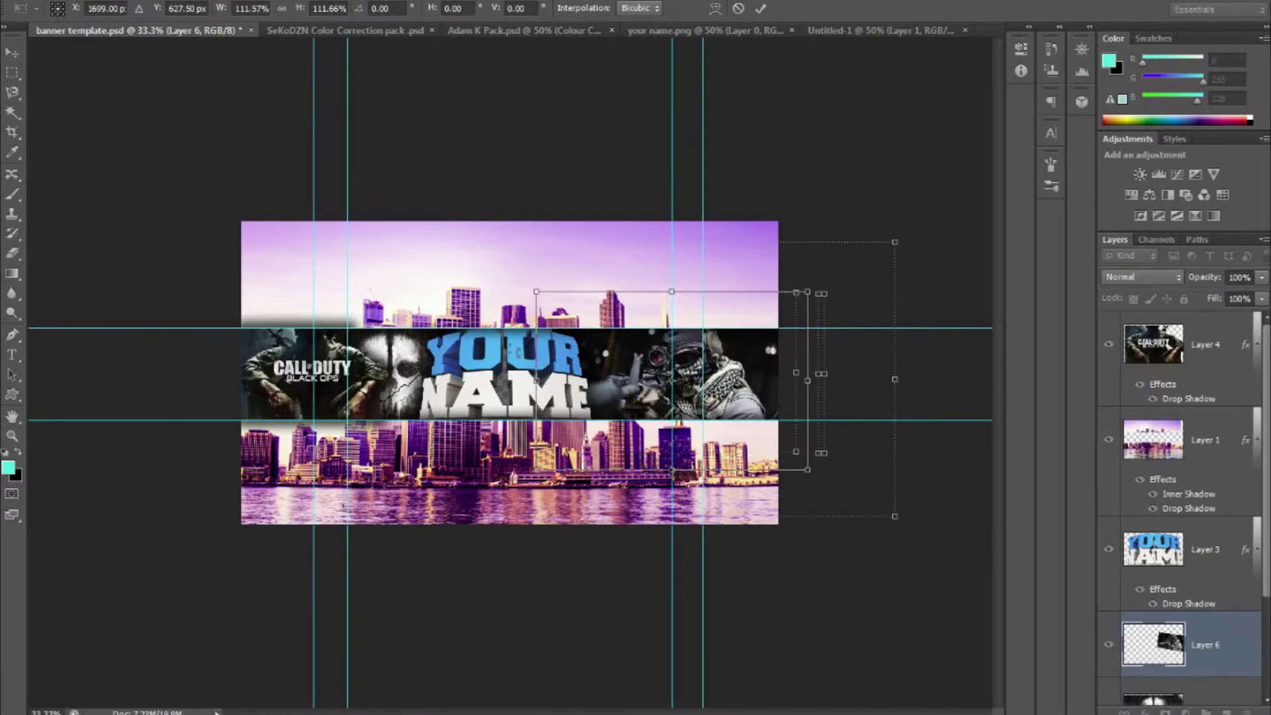
pyautogui.hotkey('ctrl', '+')
pyautogui.hotkey('ctrl', '+')
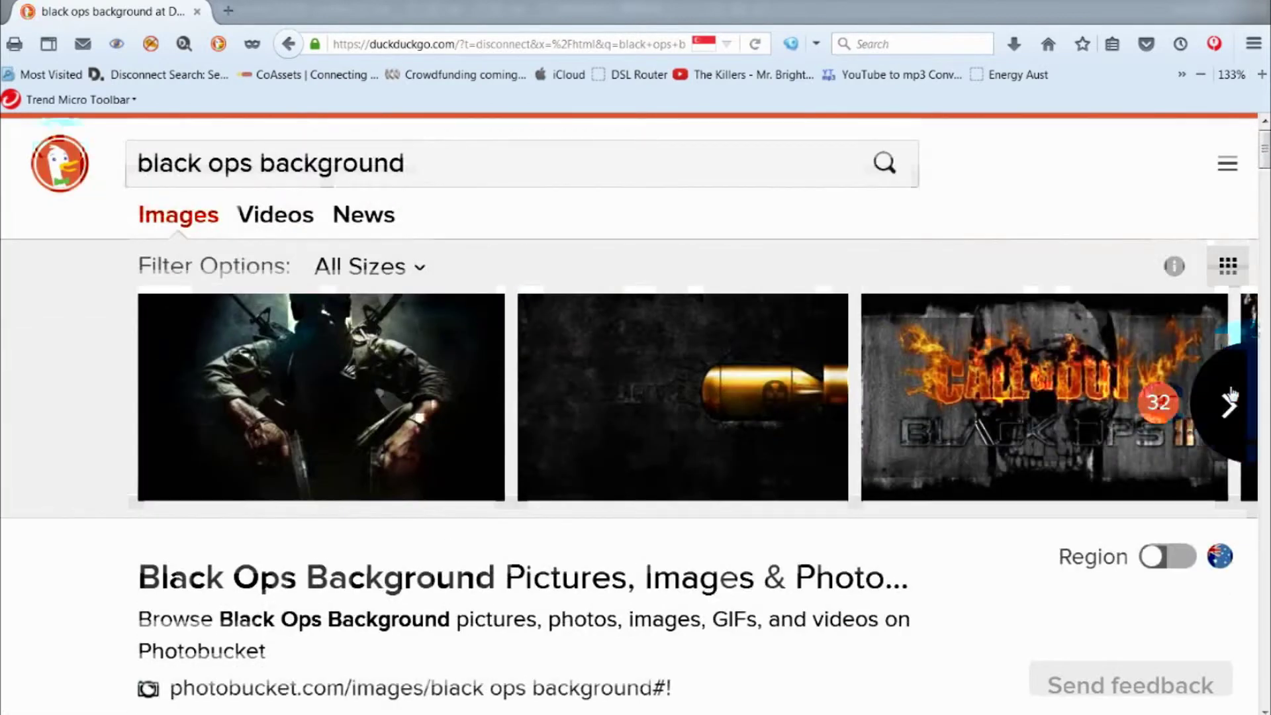
# - Look through the "black ops background" image results in the browser for a dark picture to use behind the lettering
pyautogui.click(1229, 400)
pyautogui.click(1228, 399)
pyautogui.click(1229, 398)
pyautogui.click(1230, 398)
pyautogui.click(1230, 398)
pyautogui.click(1231, 397)
pyautogui.click(1231, 398)
pyautogui.click(1231, 397)
pyautogui.click(1231, 397)
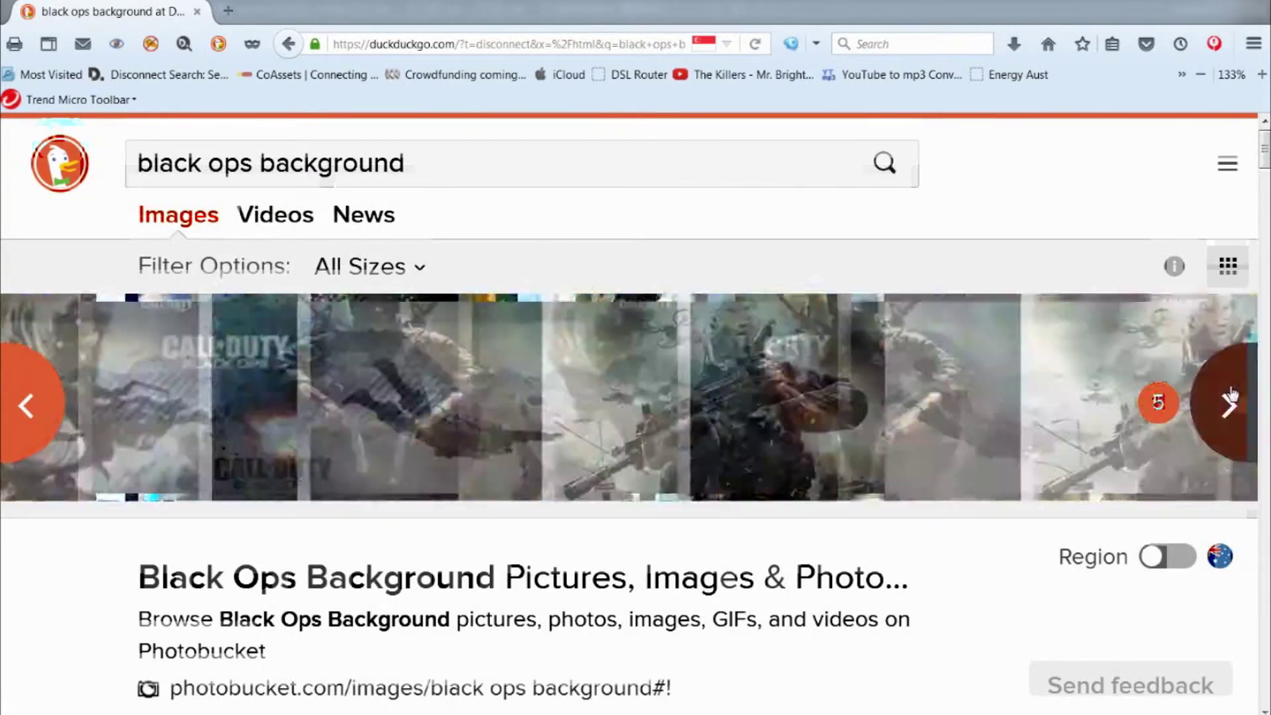
pyautogui.click(1231, 400)
pyautogui.click(1231, 400)
pyautogui.click(1232, 403)
pyautogui.click(1234, 405)
pyautogui.click(1228, 404)
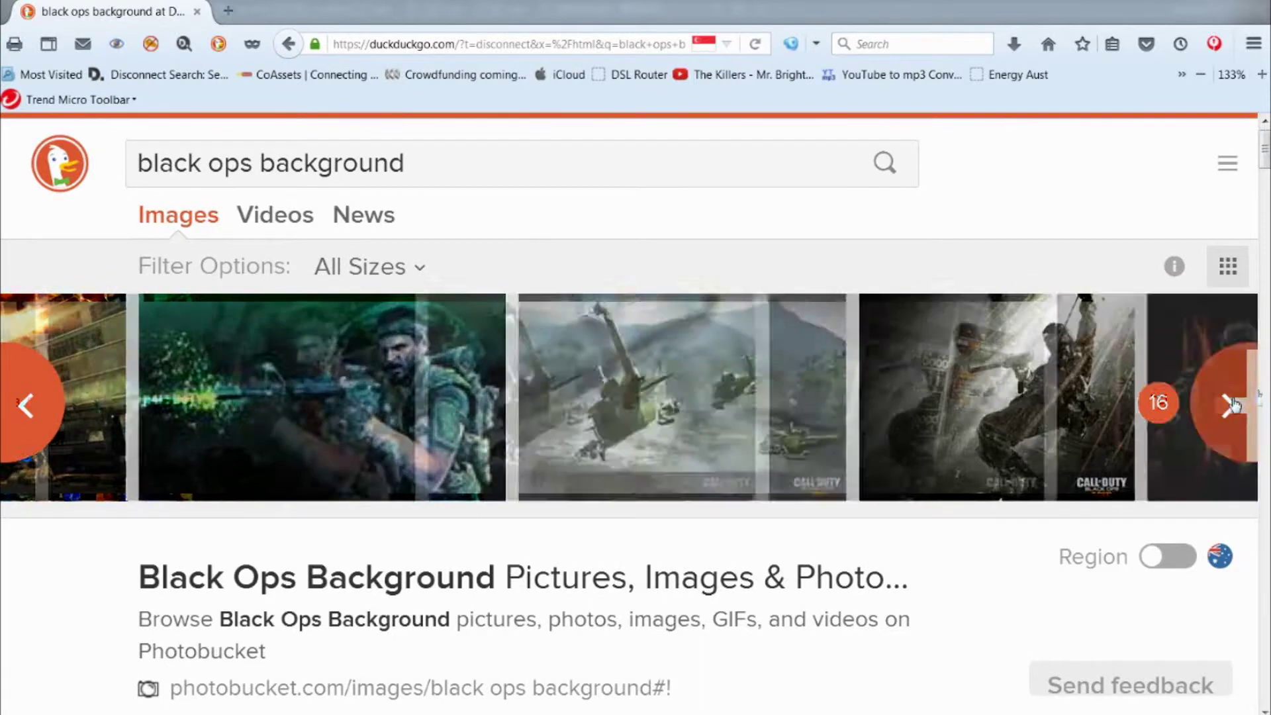
pyautogui.click(1228, 404)
pyautogui.click(1228, 404)
pyautogui.click(1228, 404)
pyautogui.click(1229, 404)
pyautogui.click(1228, 404)
pyautogui.click(1229, 404)
pyautogui.click(1228, 404)
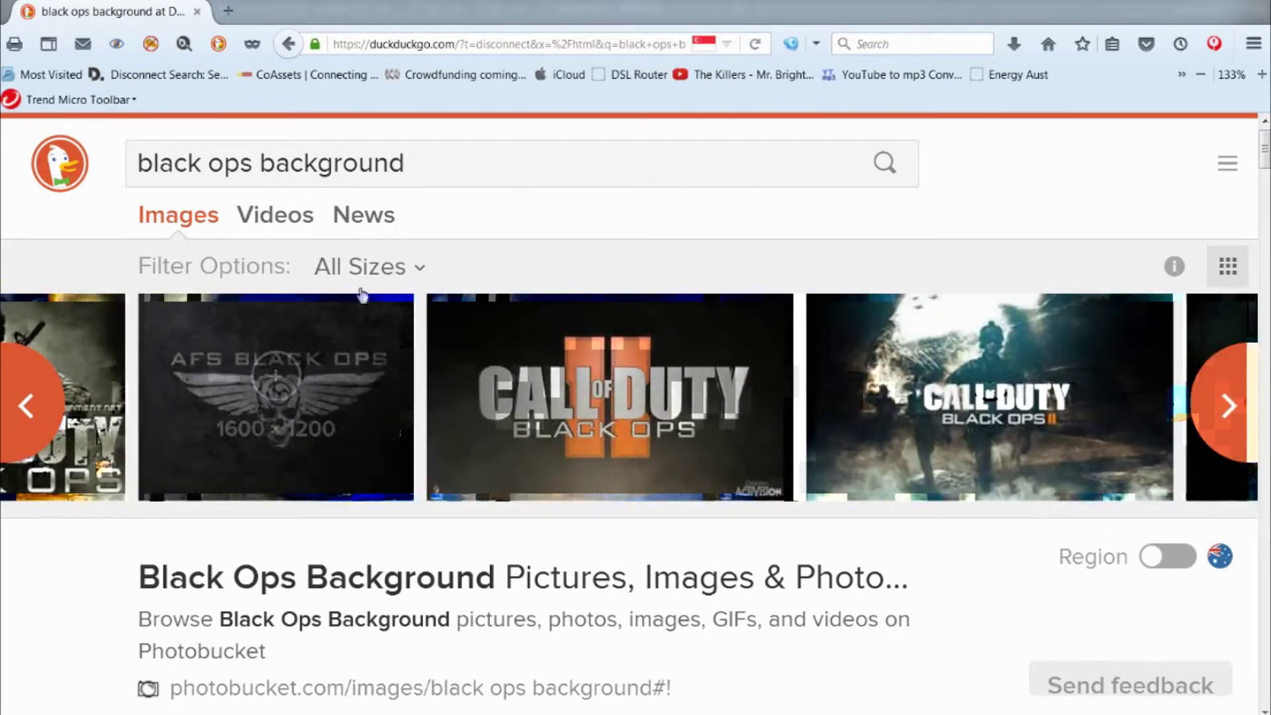
# - Open the 1600 × 1200 "AFS Black Ops" wallpaper from the results and copy the image
pyautogui.rightClick(340, 387)
pyautogui.click(387, 476)
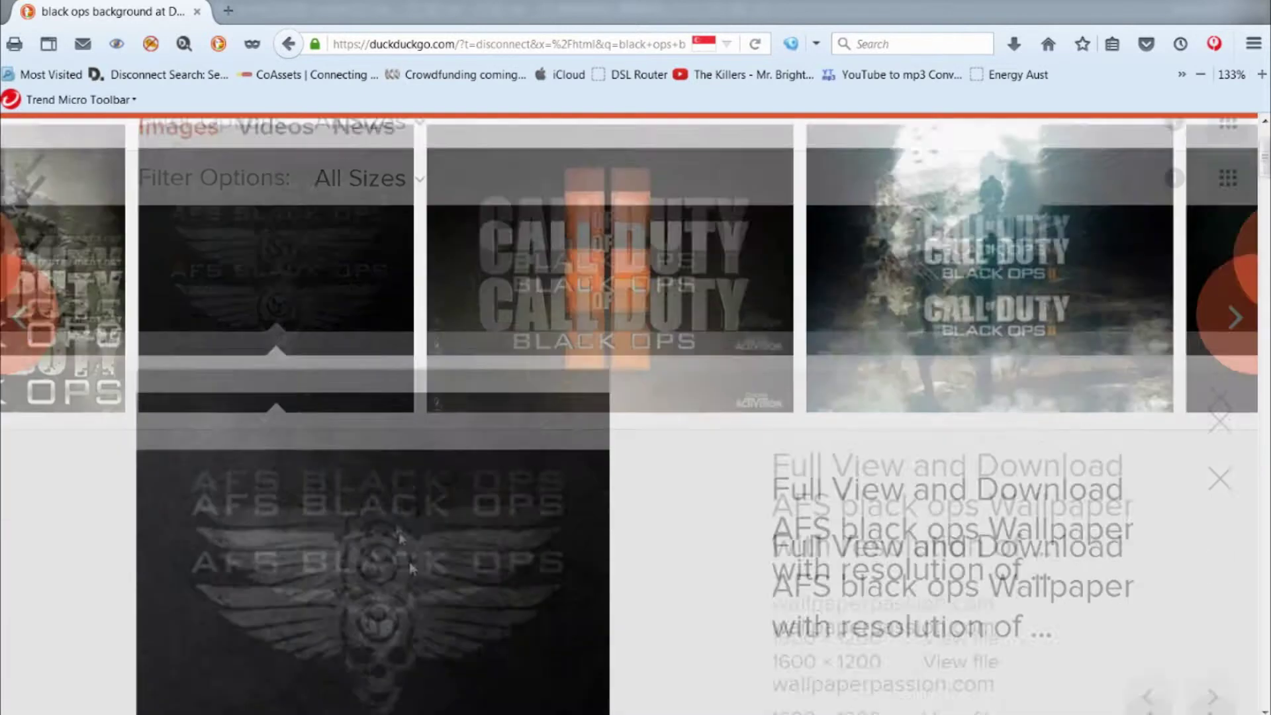
pyautogui.rightClick(394, 525)
pyautogui.click(447, 556)
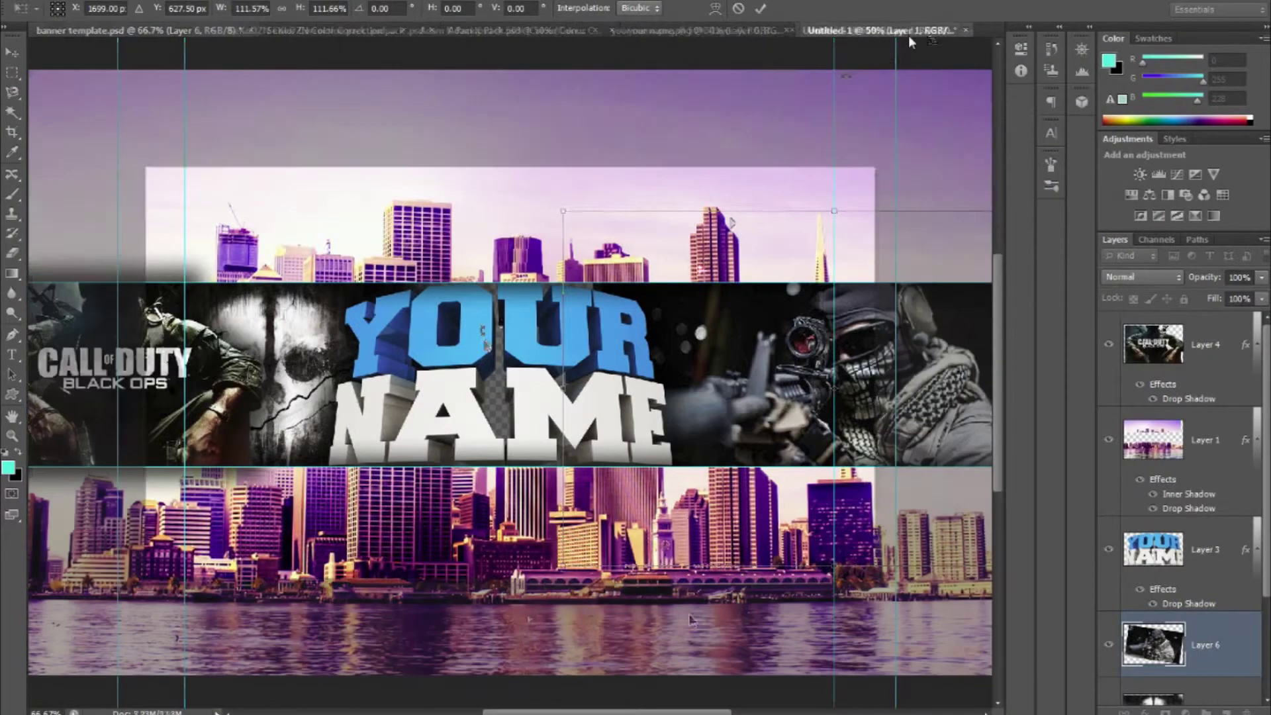
# - Paste the wallpaper into the Untitled-1 document in Photoshop and delete the old sniper layer there
pyautogui.hotkey('ctrl', 'v')
pyautogui.click(1155, 434)
pyautogui.press('Delete')
# - Scale down the wallpaper layer in the banner, position it behind the lettering and move it below all other layers
pyautogui.moveTo(351, 338); pyautogui.dragTo(401, 357)
pyautogui.moveTo(891, 192); pyautogui.dragTo(519, 407)
pyautogui.moveTo(432, 542); pyautogui.dragTo(513, 358)
pyautogui.click(761, 9)
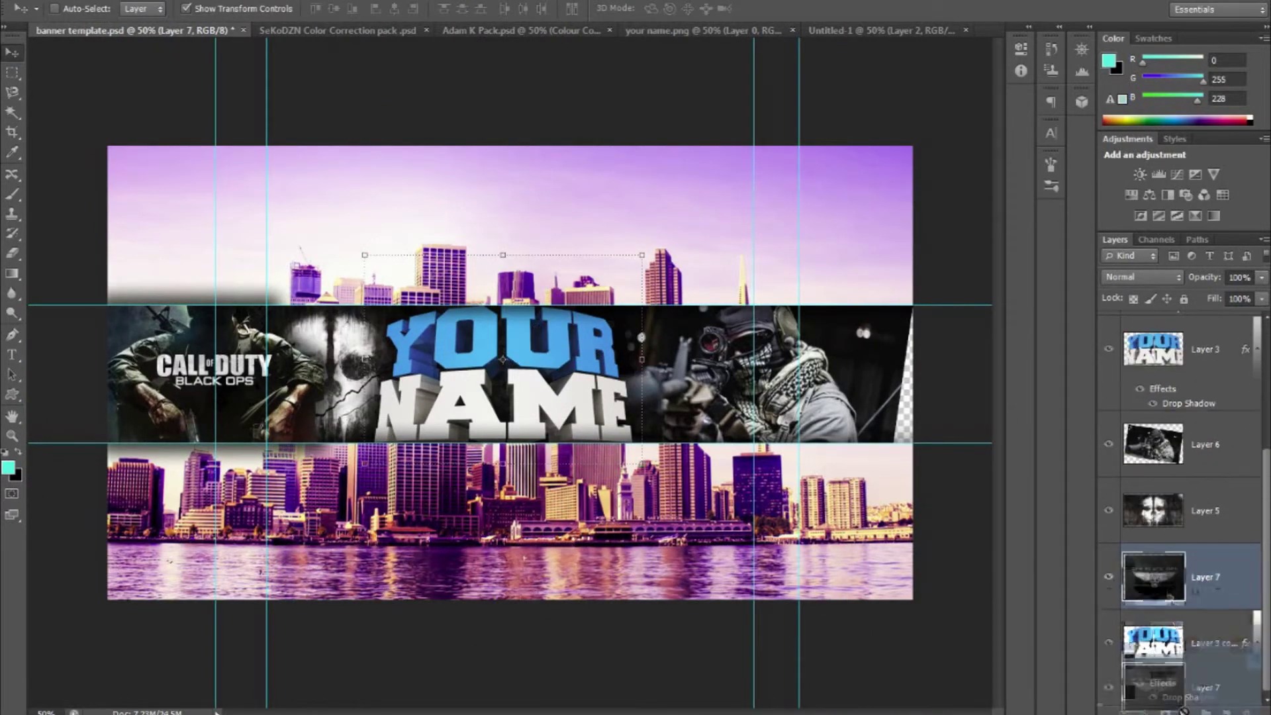
pyautogui.moveTo(1183, 711); pyautogui.dragTo(1183, 704)
# - Transform the sniper layer (Layer 6) so it covers the transparent gap at the band's outer end
pyautogui.hotkey('ctrl', '+')
pyautogui.moveTo(714, 713); pyautogui.dragTo(764, 713)
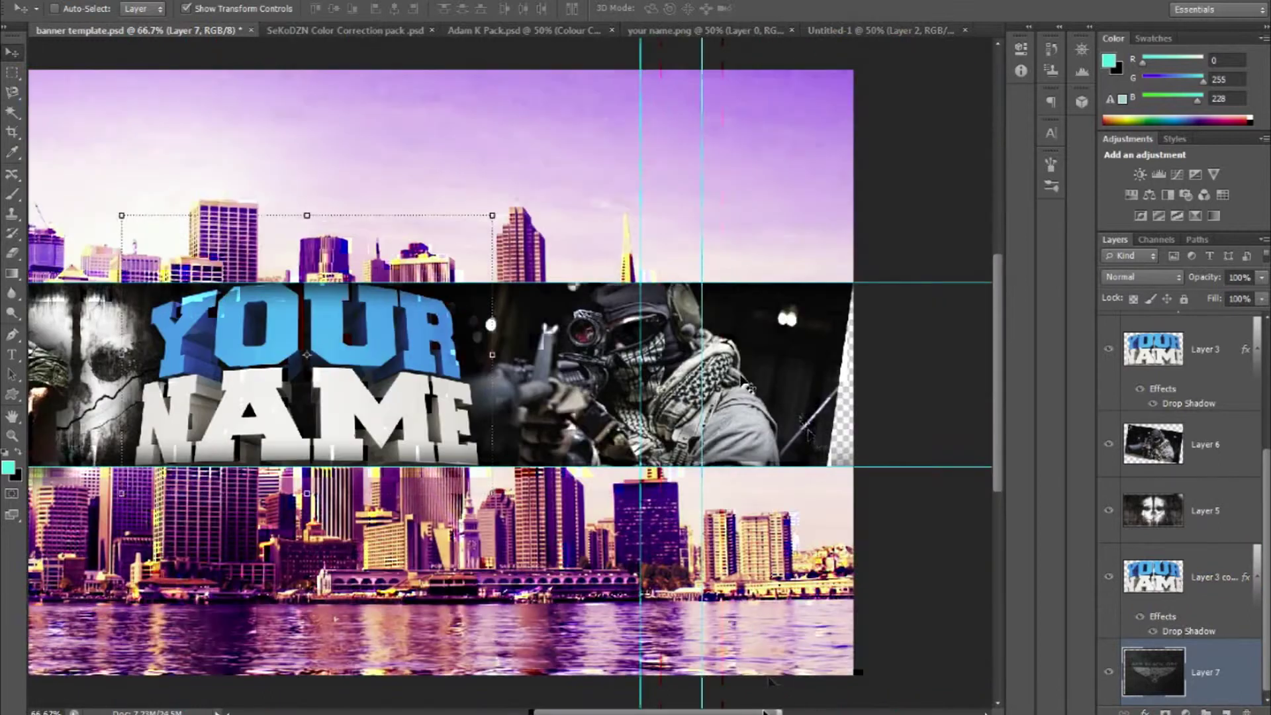
pyautogui.click(1205, 444)
pyautogui.hotkey('ctrl', 't')
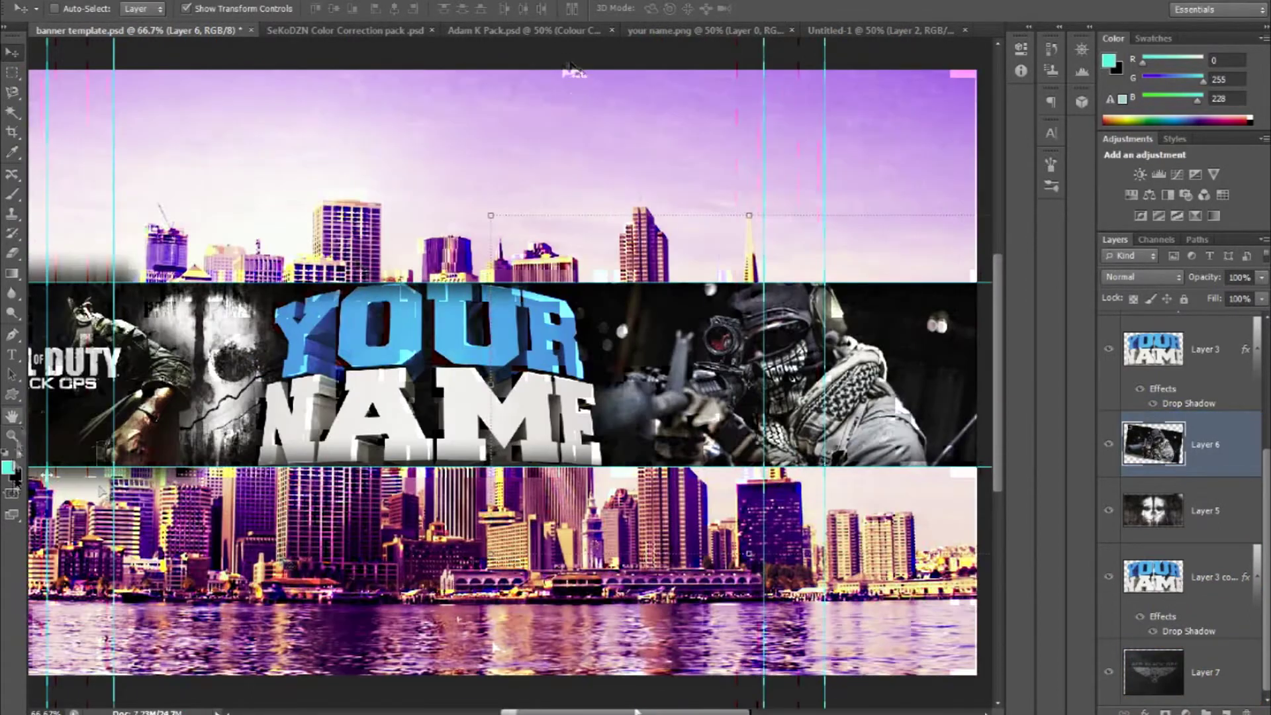
# - Set the foreground colour to pale cream (R 255, G 249, B 218), choose the Brush and add a layer above the lettering
pyautogui.click(8, 468)
pyautogui.click(861, 257)
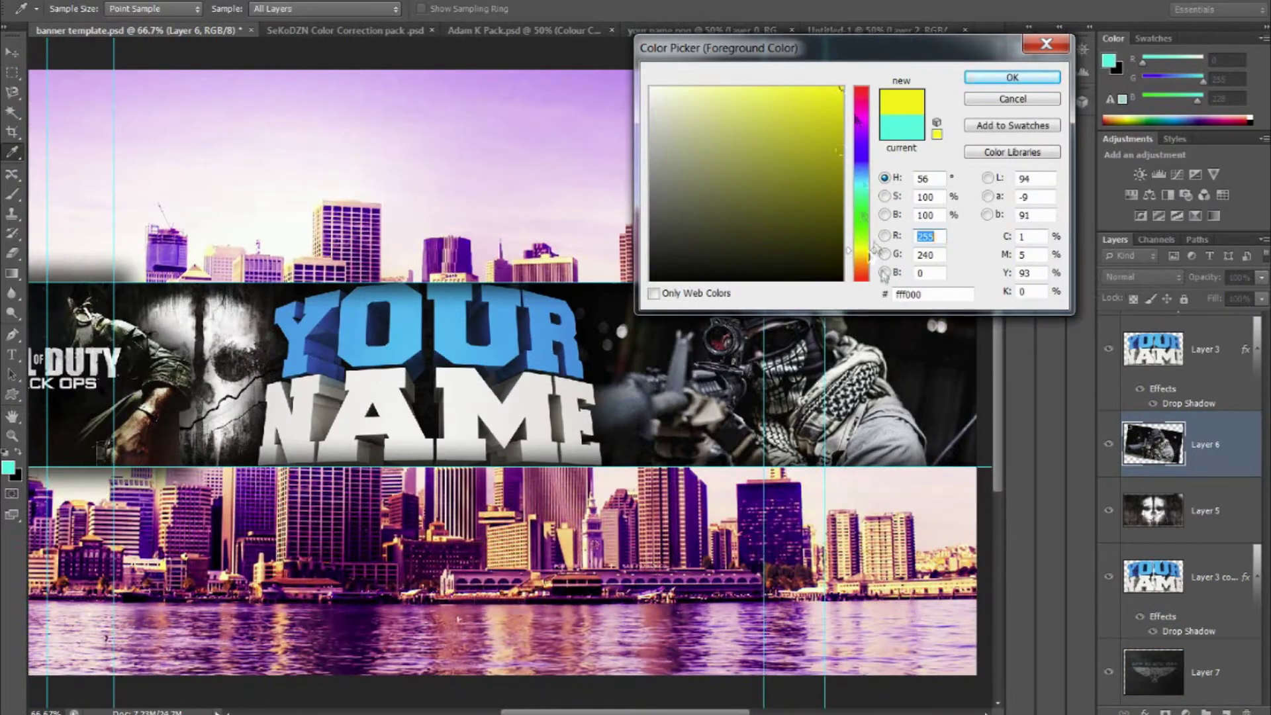
pyautogui.moveTo(871, 258); pyautogui.dragTo(874, 255)
pyautogui.press('Return')
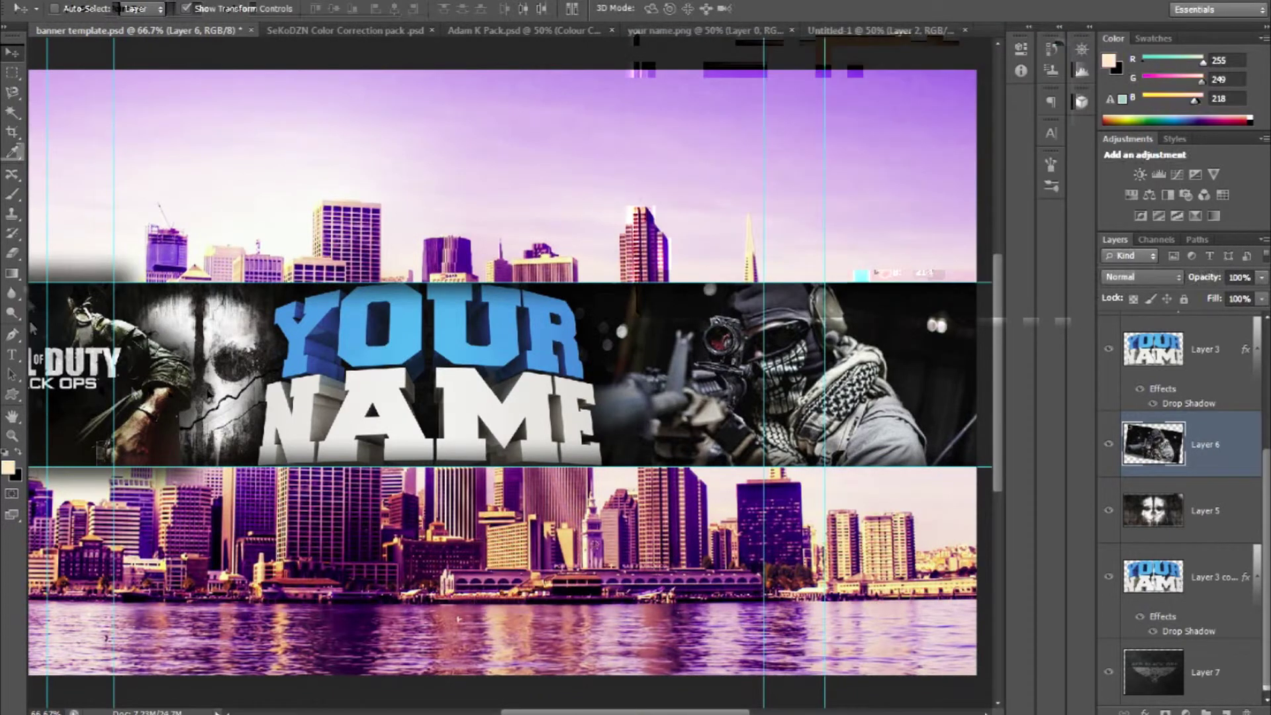
pyautogui.press('b')
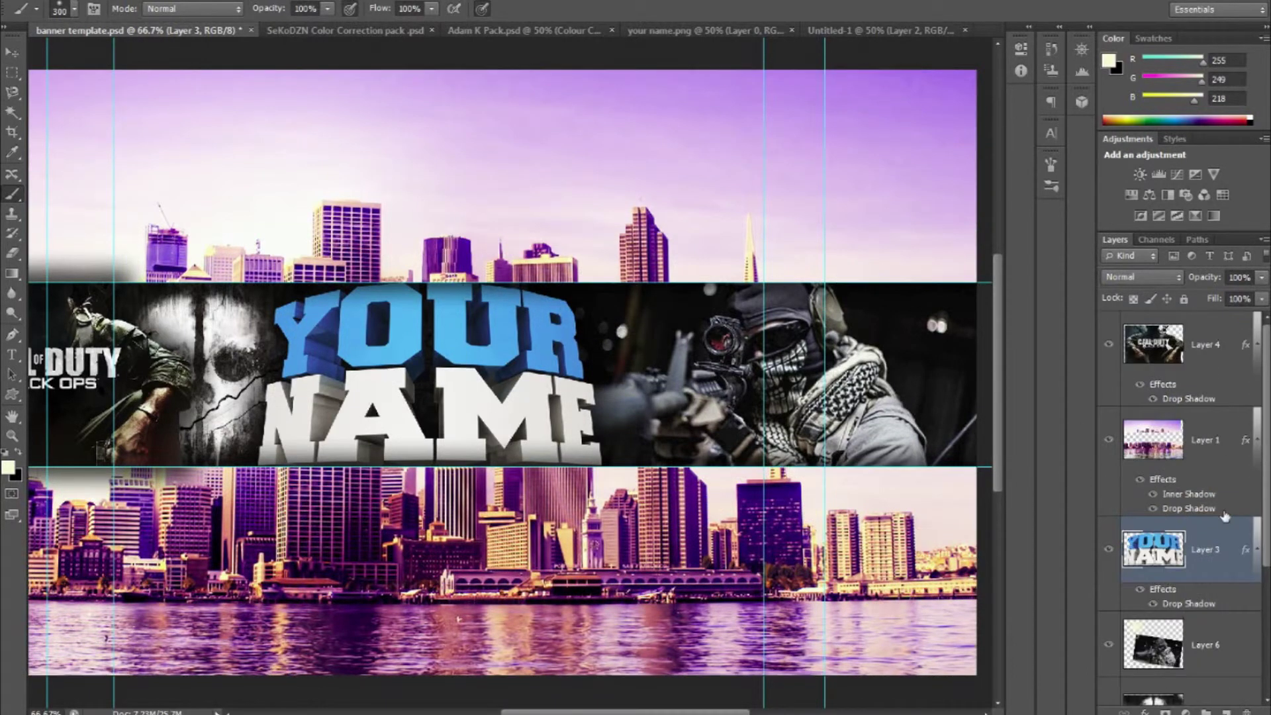
pyautogui.click(1226, 712)
# - Try cream glow dabs with a 300 px brush near the R of "YOUR" and undo them
pyautogui.click(586, 289)
pyautogui.click(588, 289)
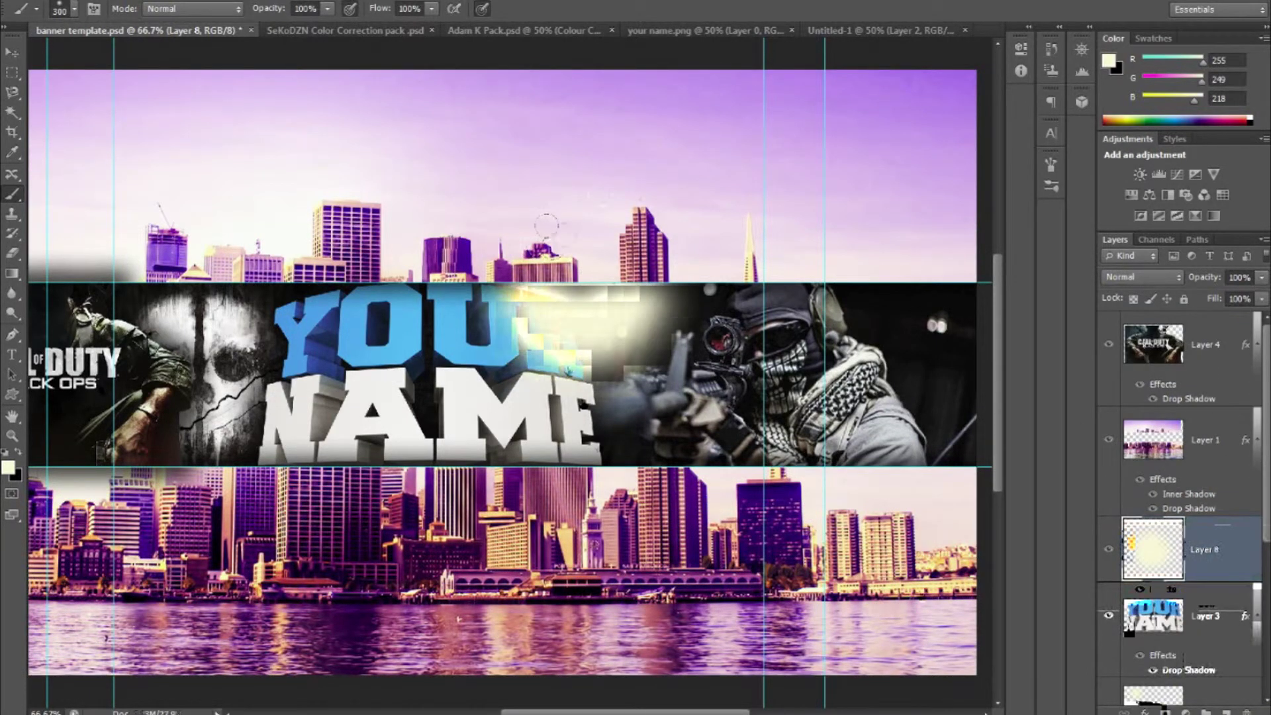
pyautogui.hotkey('ctrl', 'z')
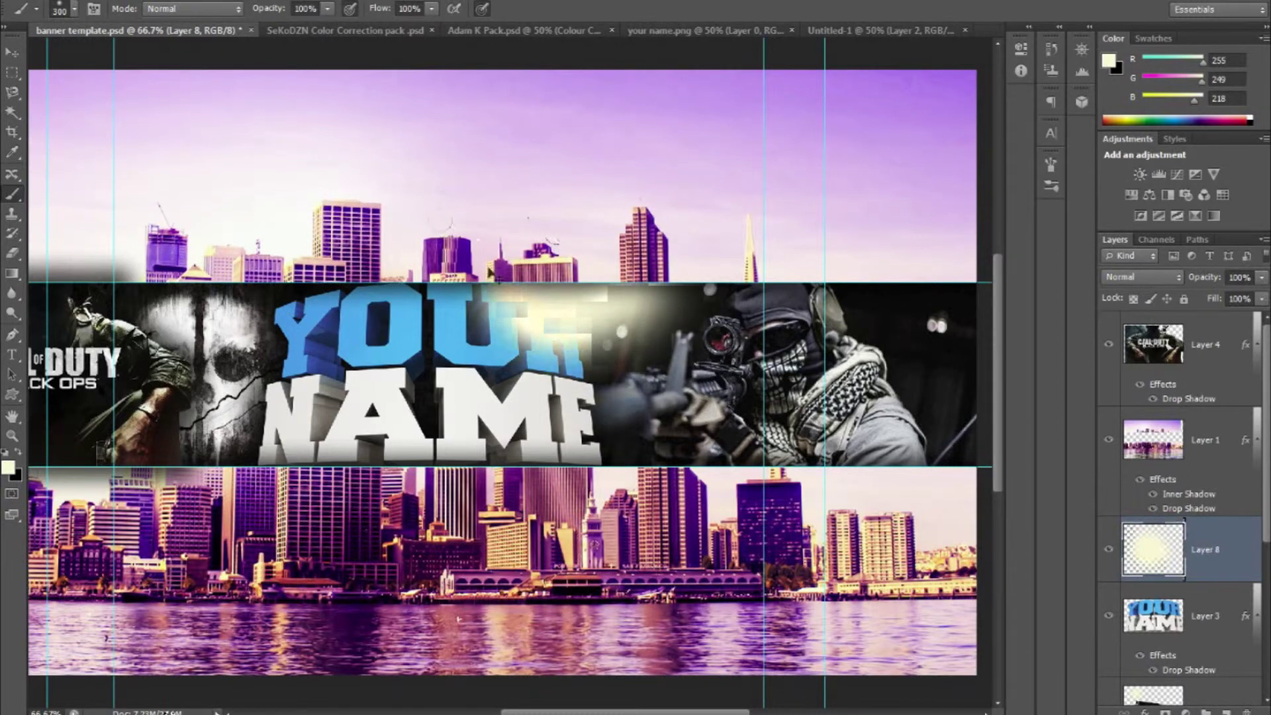
pyautogui.hotkey('ctrl', 'alt', 'z')
pyautogui.hotkey('ctrl', 'alt', 'z')
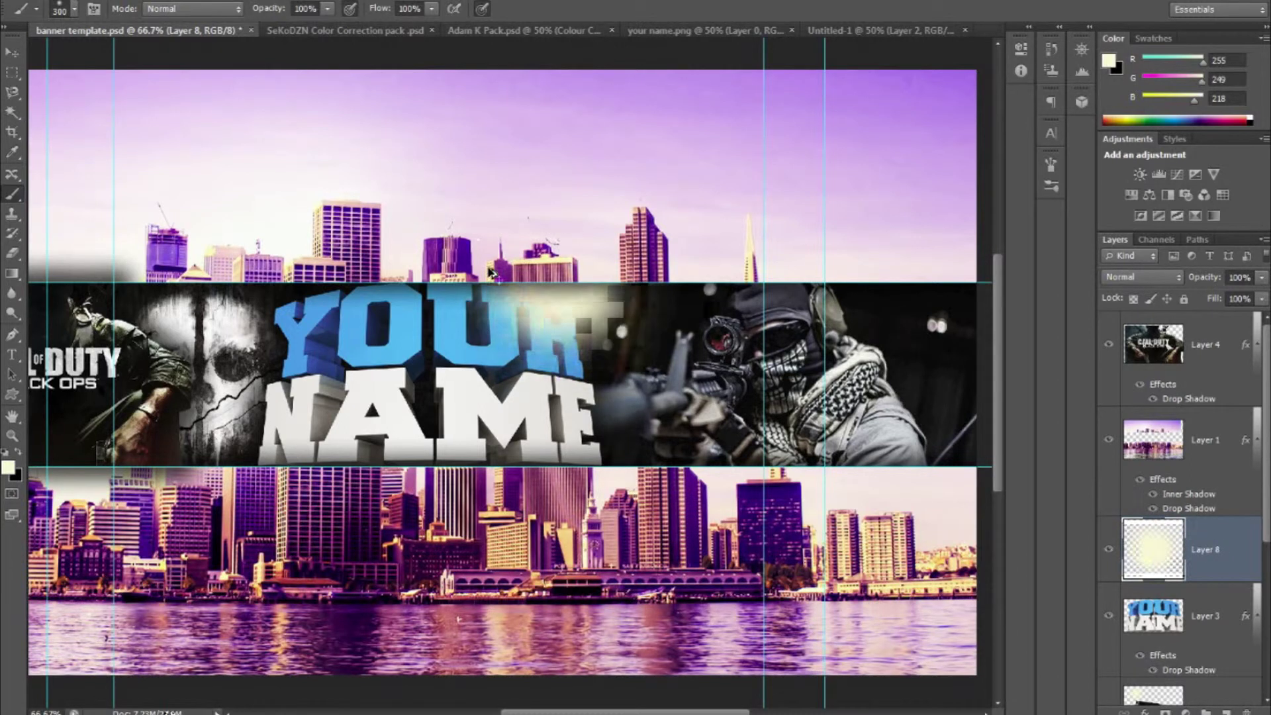
# - Try several 300 px glow dabs stacked over the upper and lower centre of the lettering
pyautogui.click(427, 377)
pyautogui.click(425, 331)
pyautogui.click(422, 421)
pyautogui.hotkey('ctrl', 'alt', 'z')
pyautogui.hotkey('ctrl', 'alt', 'z')
pyautogui.hotkey('ctrl', 'alt', 'z')
pyautogui.click(418, 424)
pyautogui.click(425, 336)
pyautogui.hscroll(-3, 618, 152)
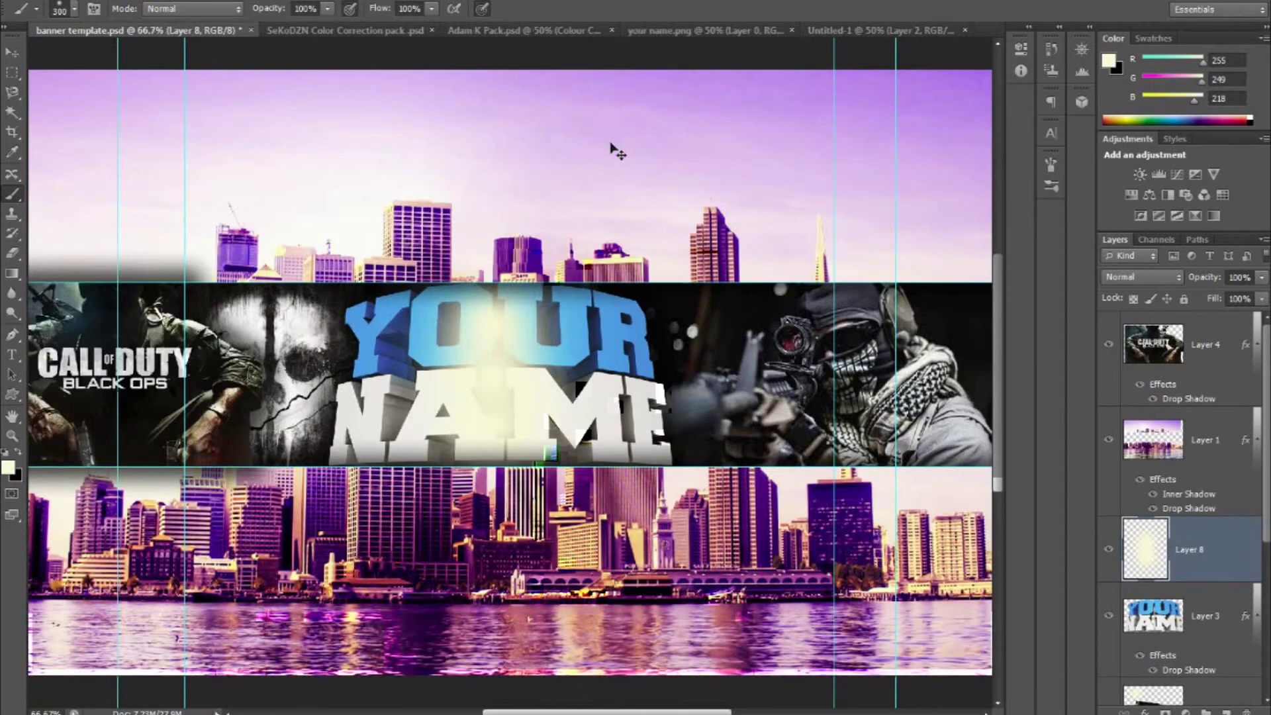
pyautogui.hotkey('ctrl', 'alt', 'z')
pyautogui.hotkey('ctrl', 'alt', 'z')
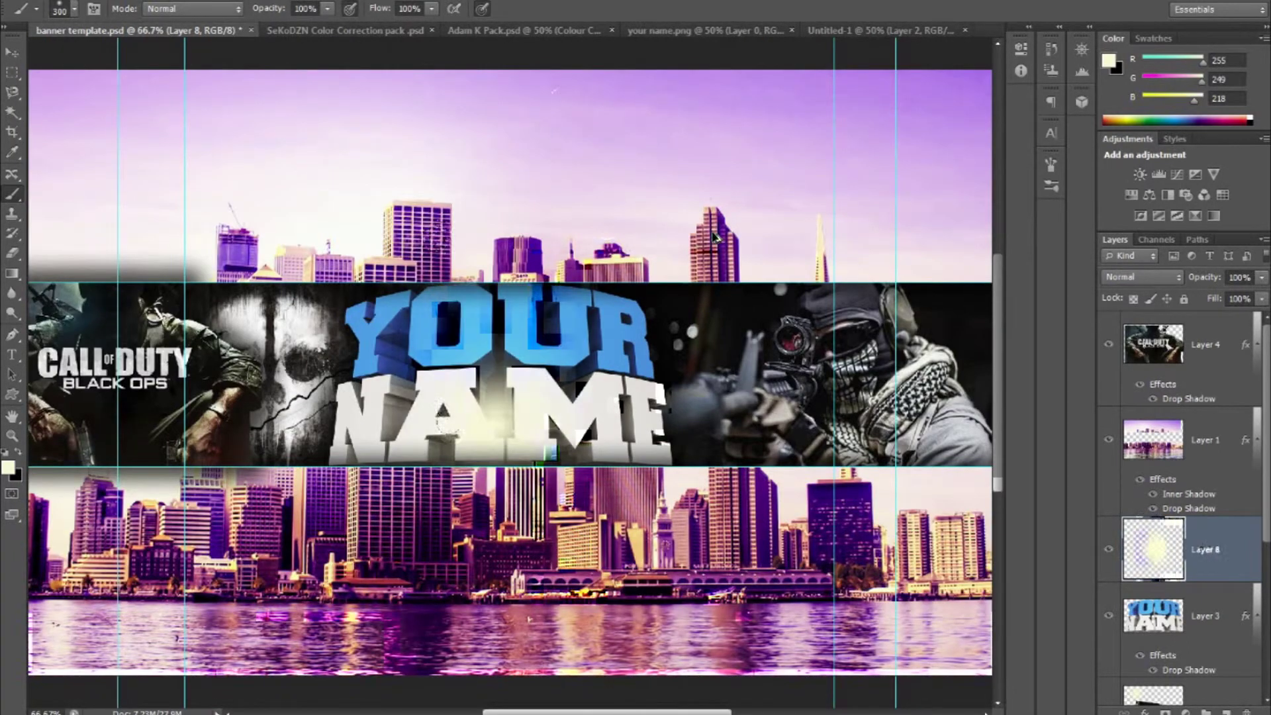
# - Try a single 300 px glow dab at the middle of the lettering and undo it
pyautogui.click(500, 344)
pyautogui.hotkey('ctrl', 'alt', 'z')
pyautogui.click(499, 382)
pyautogui.hotkey('ctrl', 'z')
pyautogui.hotkey('ctrl', 'z')
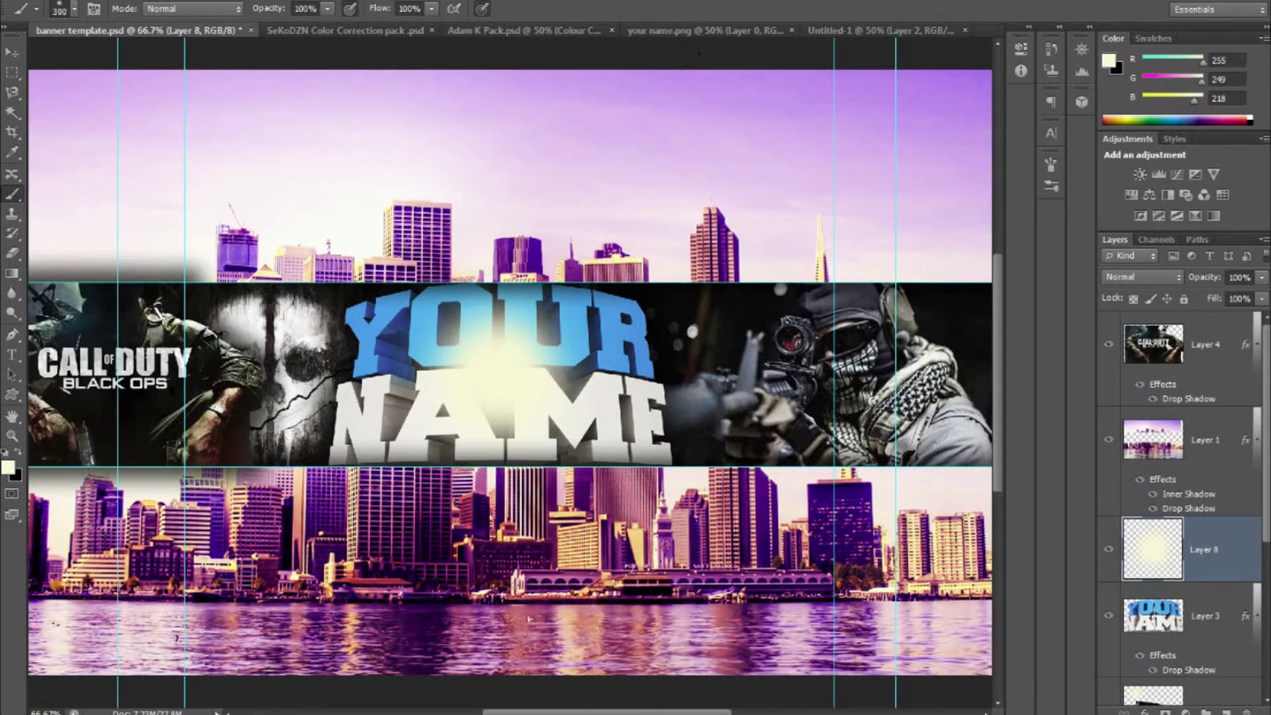
pyautogui.hotkey('ctrl', 'alt', 'z')
pyautogui.click(1020, 71)
pyautogui.click(1021, 71)
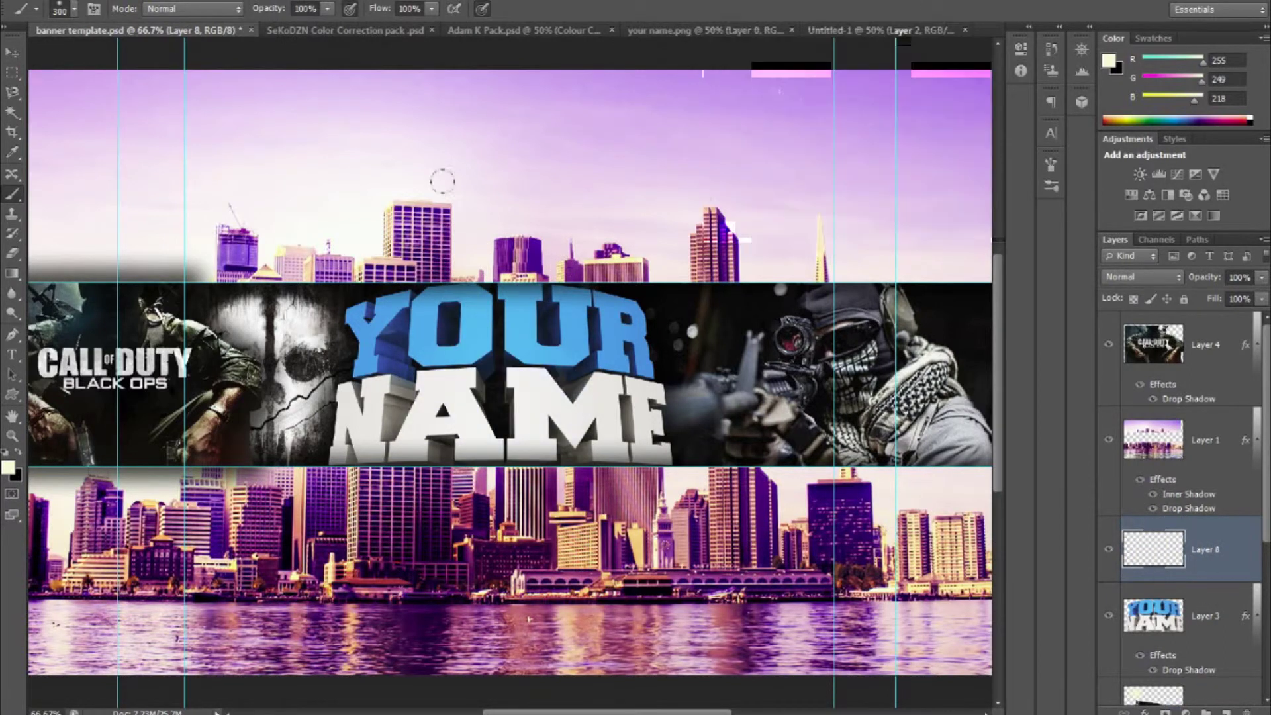
# - Enlarge the brush up to 500 px and try a wider glow at the centre of the lettering
pyautogui.rightClick(503, 322)
pyautogui.moveTo(599, 362); pyautogui.dragTo(611, 361)
pyautogui.click(496, 372)
pyautogui.hotkey('ctrl', 'alt', 'z')
pyautogui.press(']')
pyautogui.click(497, 372)
pyautogui.hotkey('ctrl', 'z')
# - Test a glow dab at 75% flow, set the brush opacity to 81%, and undo the test dabs
pyautogui.moveTo(431, 9); pyautogui.dragTo(413, 29)
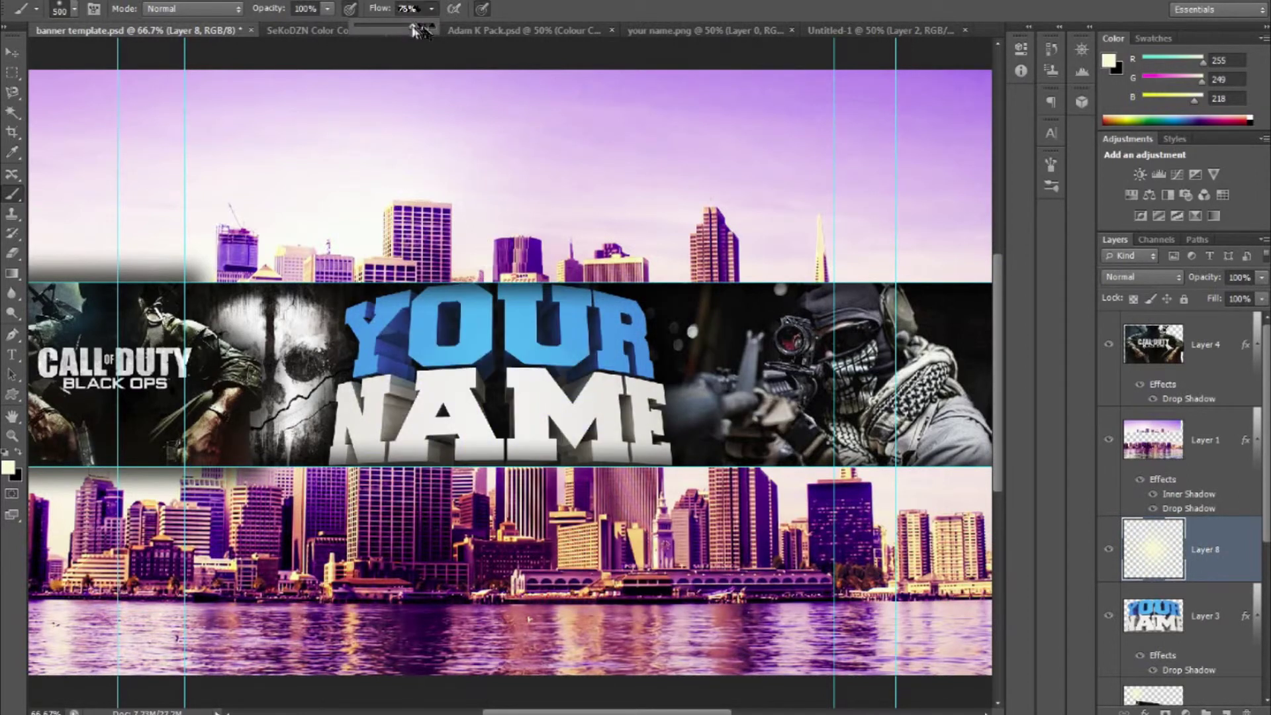
pyautogui.click(503, 370)
pyautogui.moveTo(328, 14)
pyautogui.mouseDown()
pyautogui.moveTo(310, 29)
pyautogui.moveTo(339, 35)
pyautogui.mouseUp()
pyautogui.hotkey('ctrl', 'z')
pyautogui.click(498, 372)
pyautogui.hotkey('ctrl', 'z')
# - Paint a cream glow down the centre of the lettering with a 250 px brush at 81% opacity
pyautogui.press('[')
pyautogui.press('[')
pyautogui.press('[')
pyautogui.click(500, 337)
pyautogui.hotkey('ctrl', 'z')
pyautogui.click(502, 371)
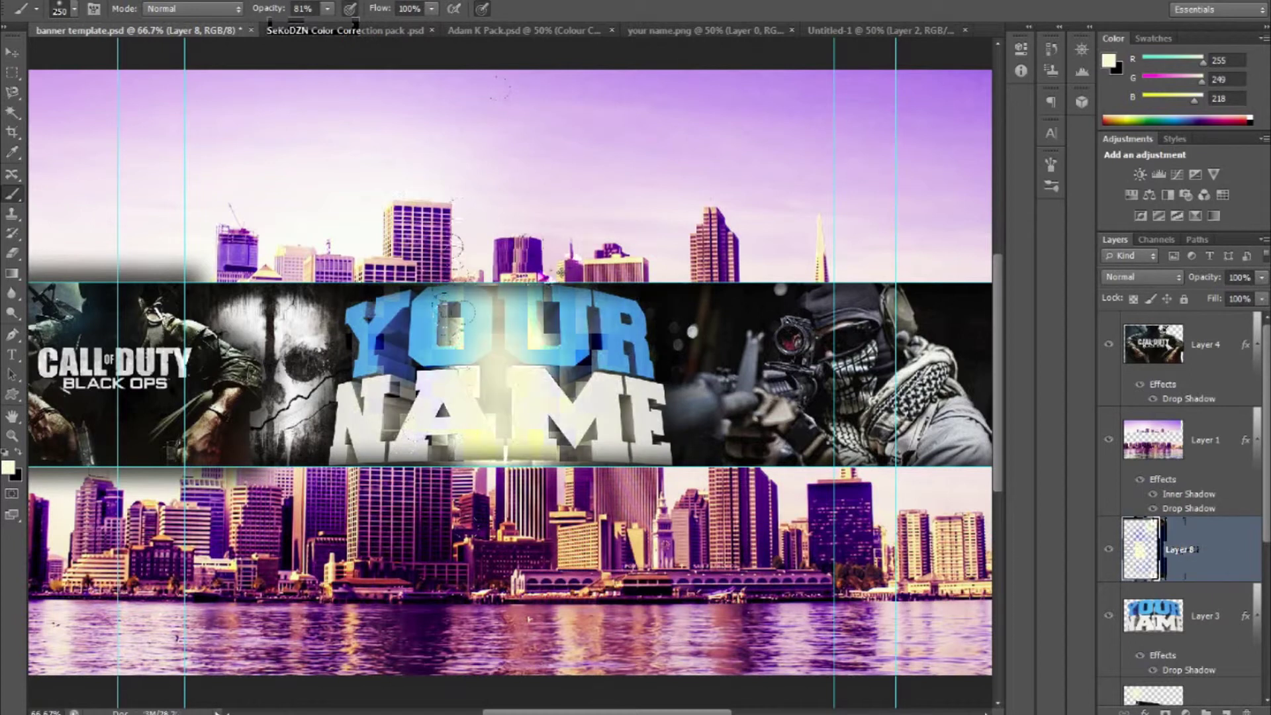
pyautogui.click(501, 390)
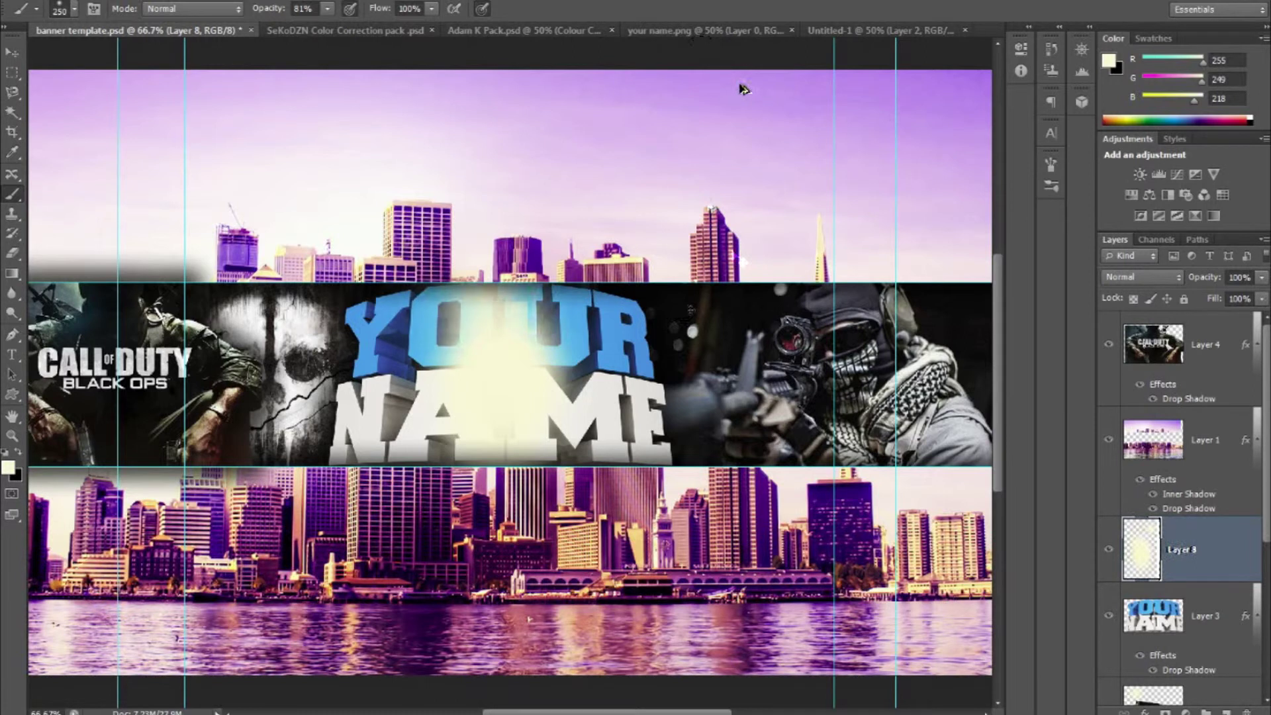
pyautogui.press('z')
pyautogui.hotkey('ctrl', 'z')
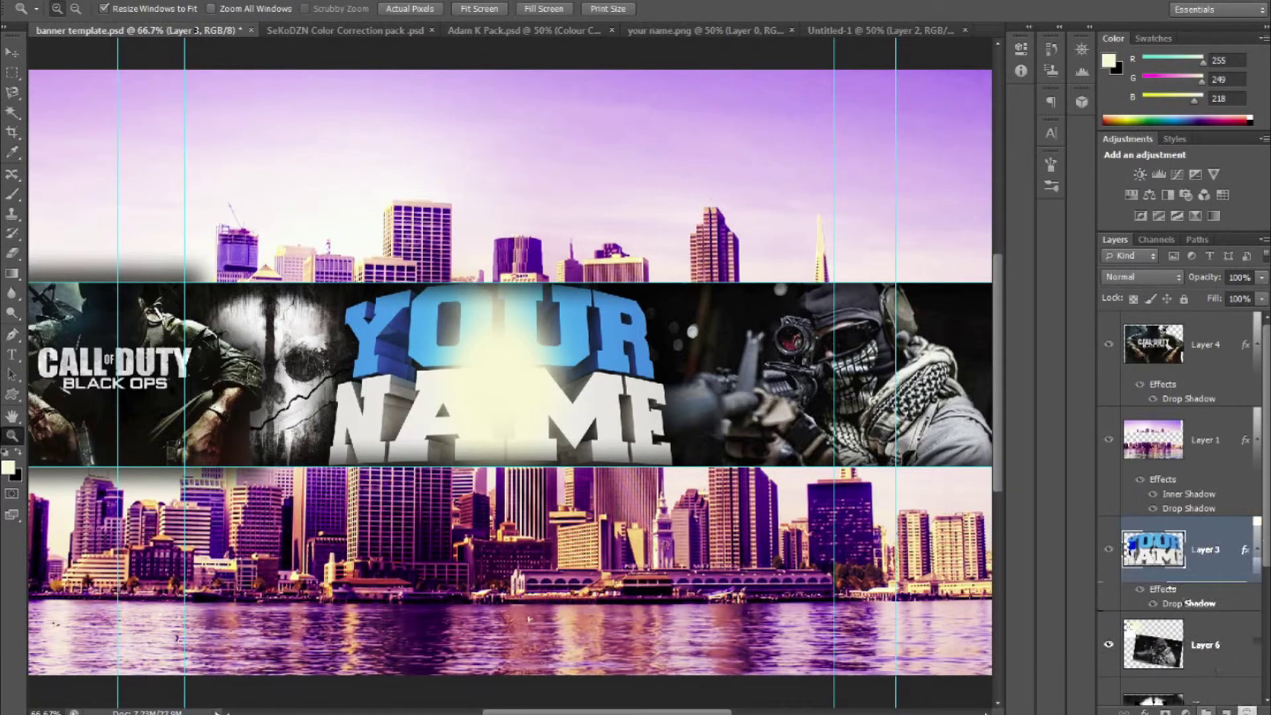